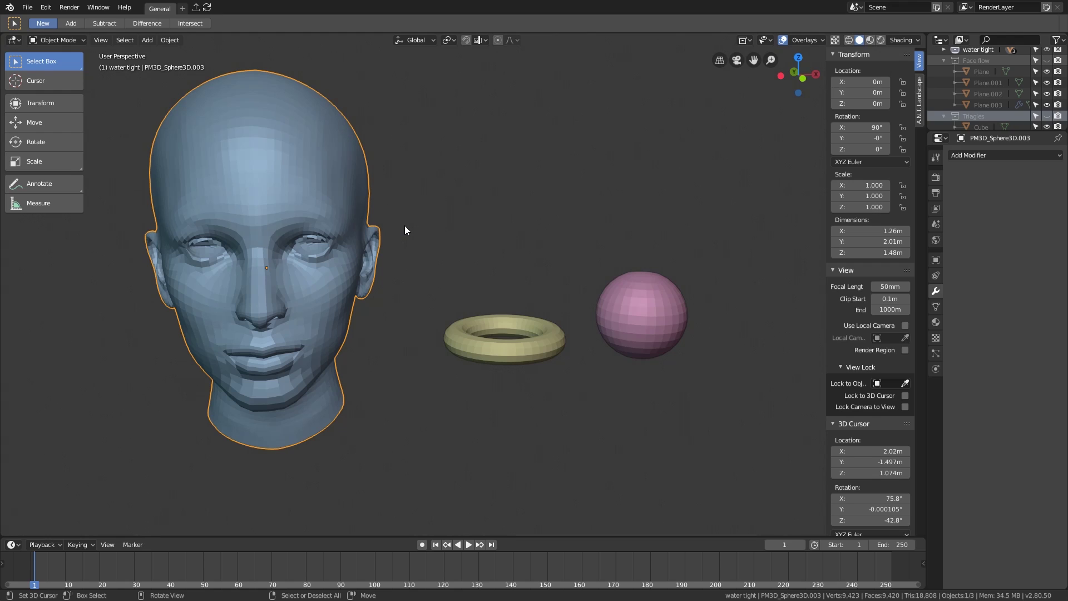
Examine the head mesh from several angles, together with the torus and the sphere beside it.
middle_drag(444, 211, 476, 213)
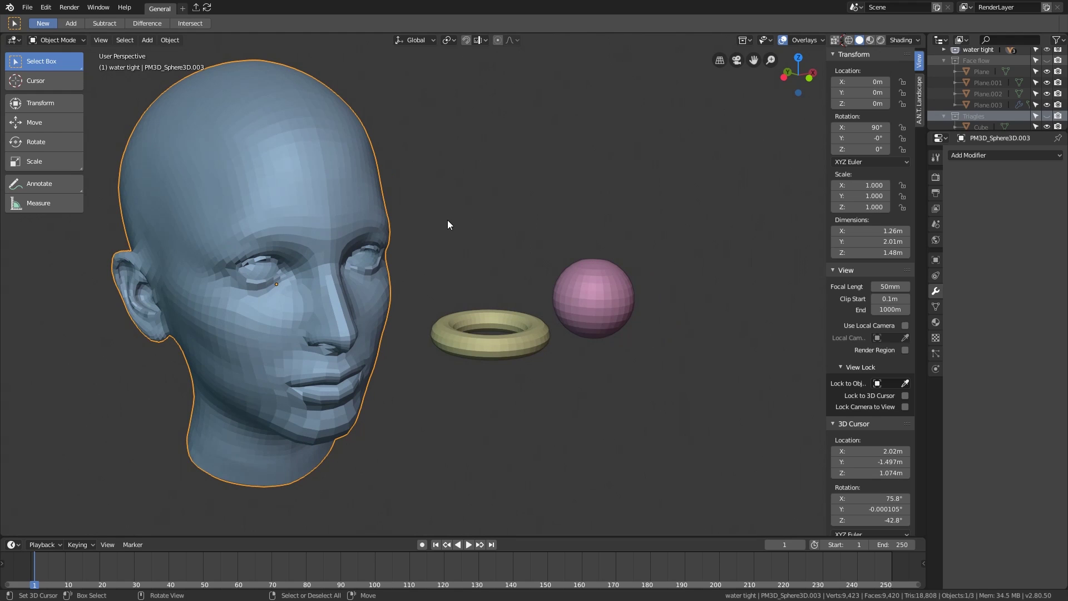
middle_drag(448, 223, 481, 208)
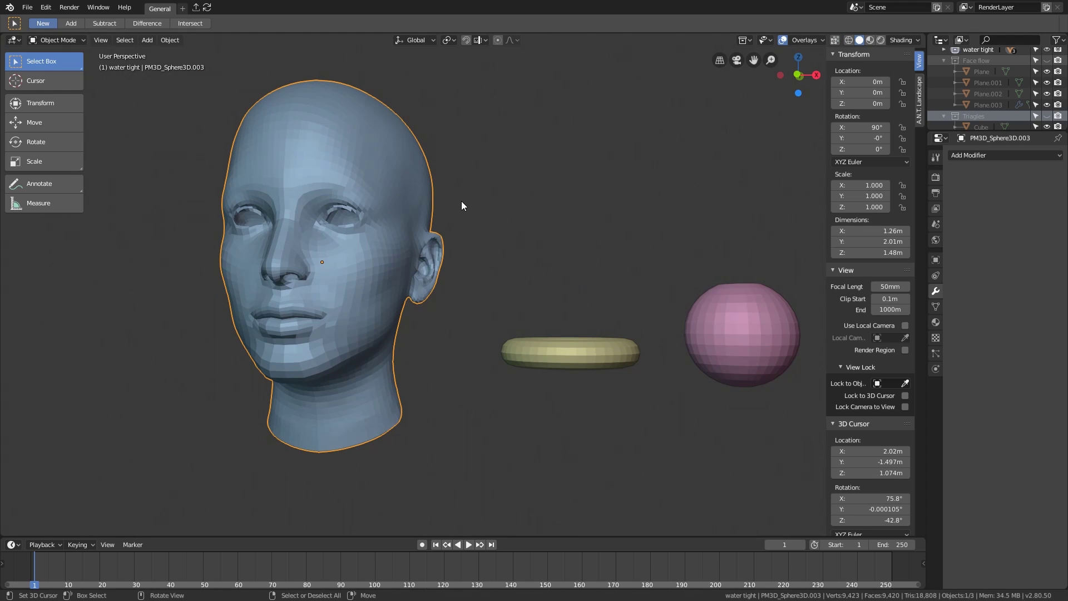
shift+middle_drag(461, 201, 543, 261)
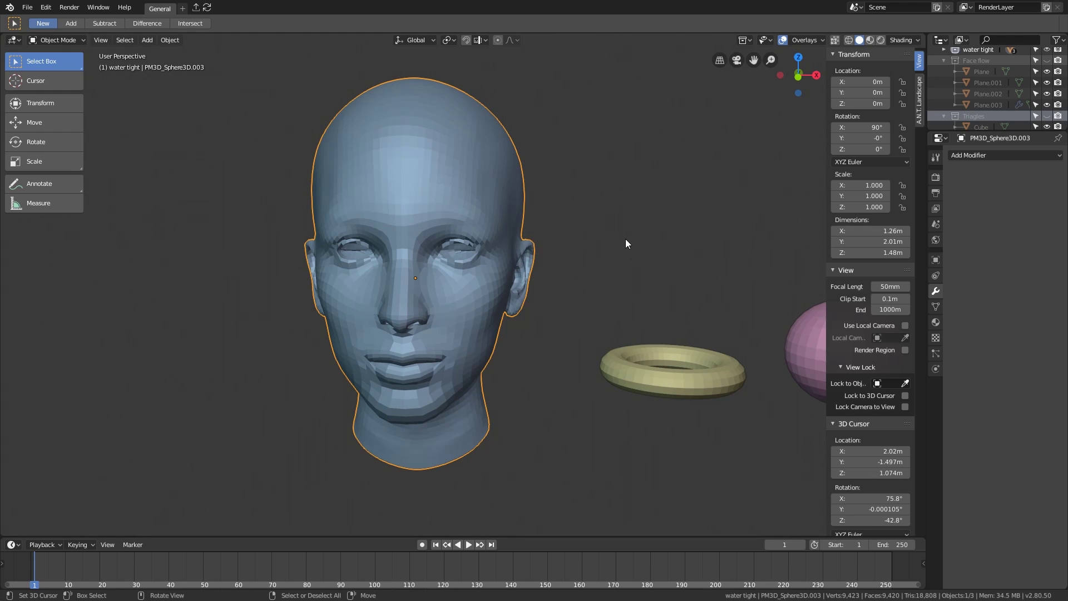
middle_drag(625, 243, 384, 236)
scroll(500, 246, up, 2)
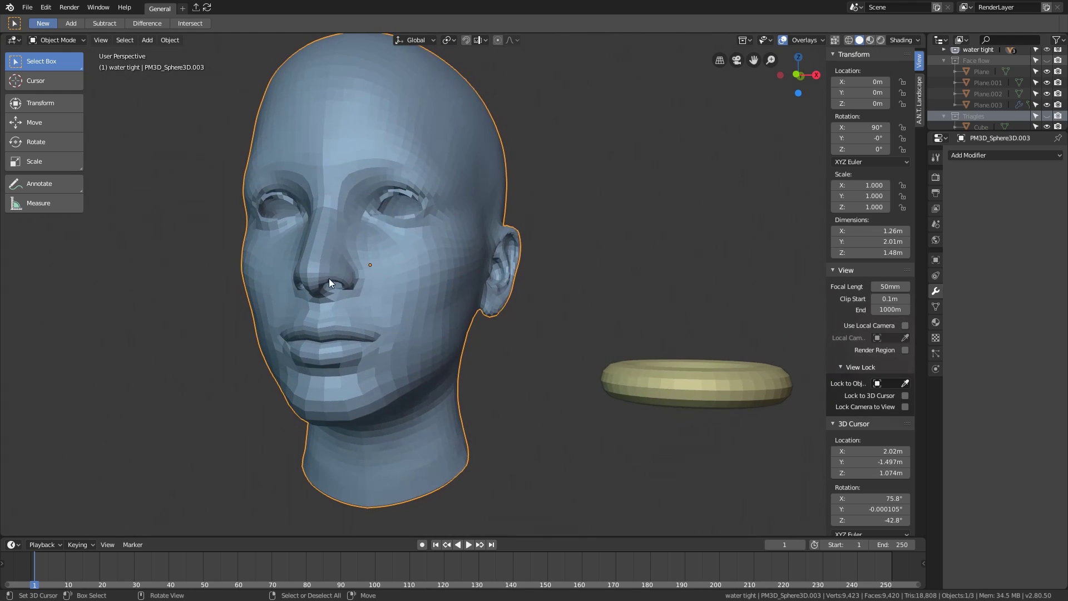
middle_drag(380, 337, 477, 408)
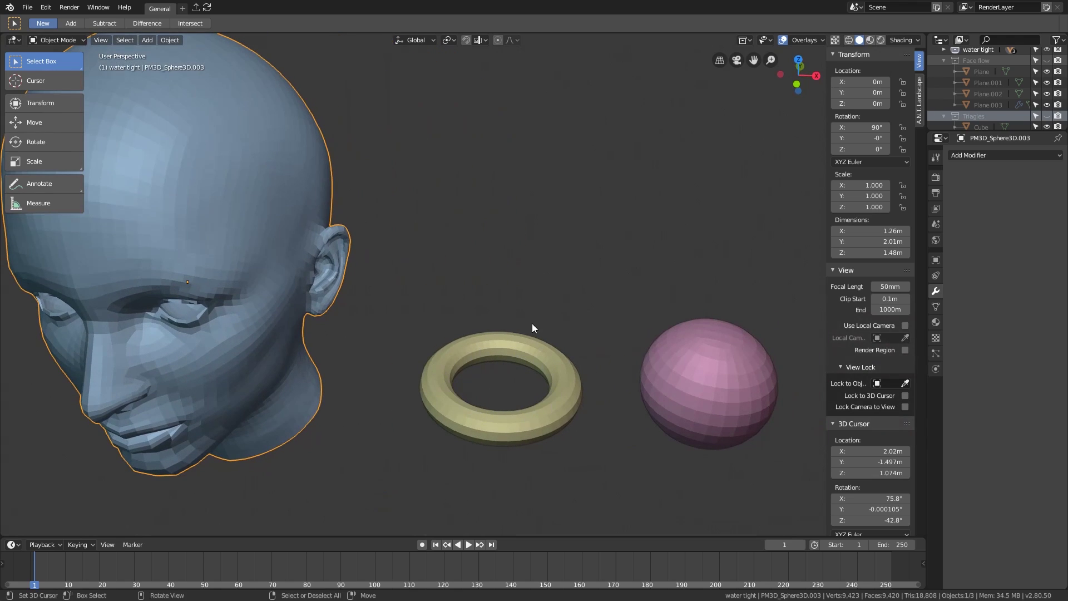
In Edit Mode on the pink sphere, select the circular edge loop around its top cap.
shift+middle_drag(532, 328, 336, 306)
click(499, 355)
key(Tab)
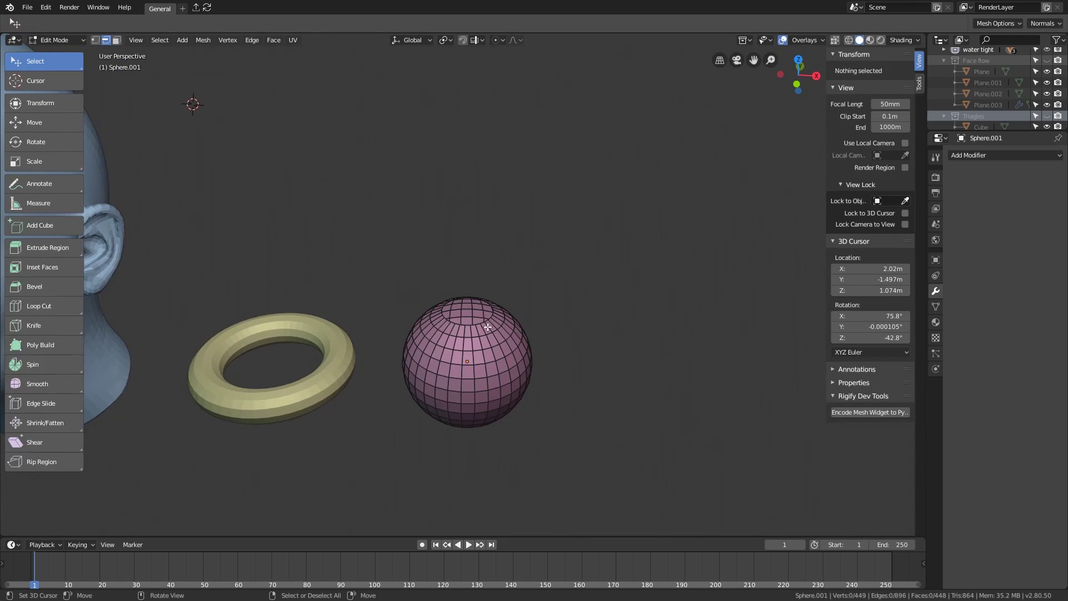
alt+click(487, 322)
scroll(486, 312, up, 3)
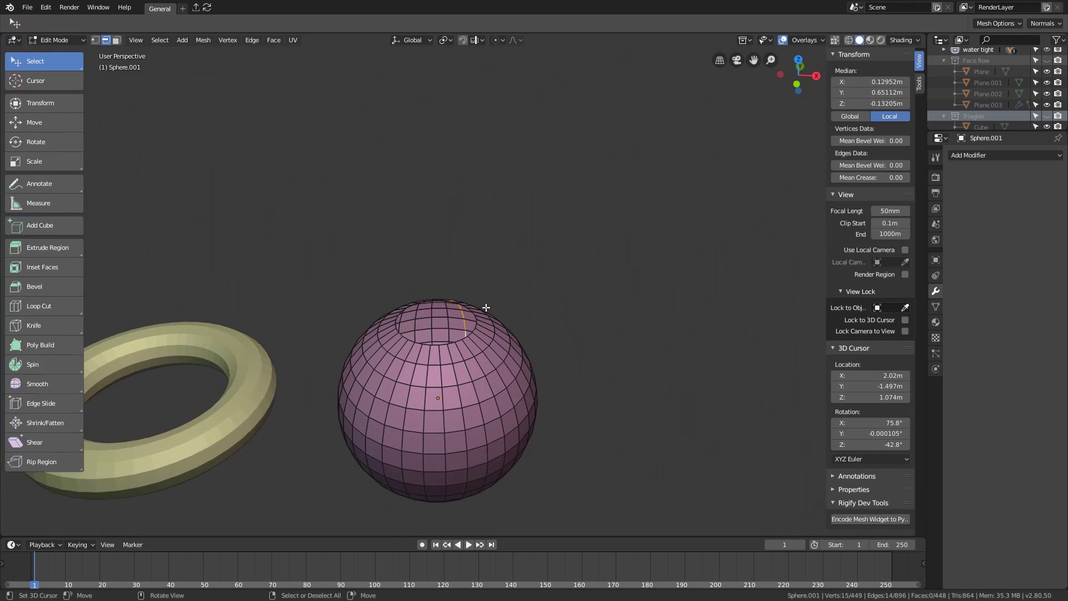
alt+click(475, 329)
scroll(492, 356, up, 5)
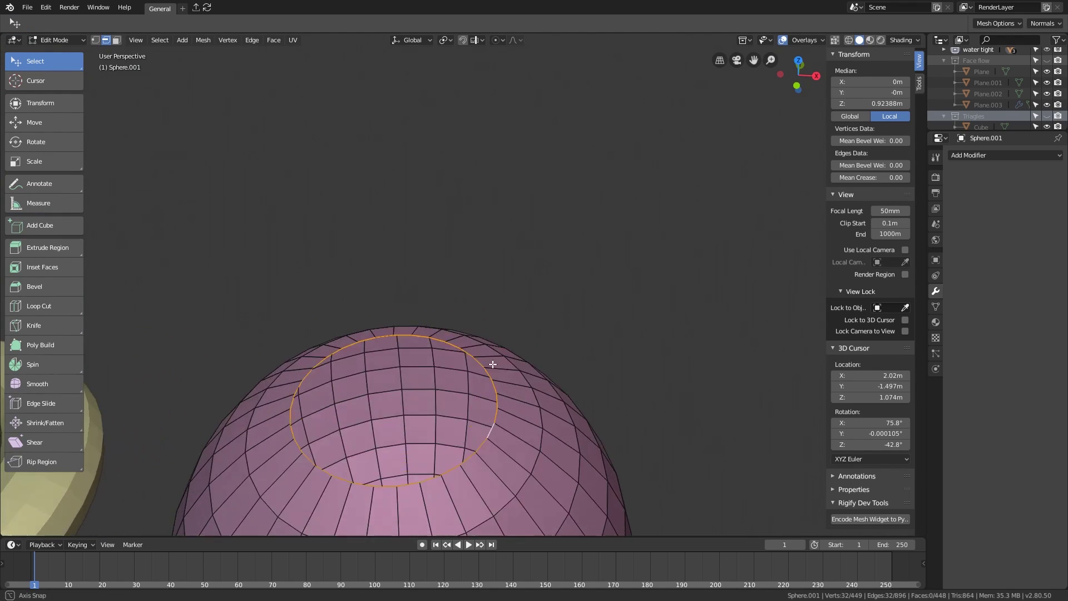
middle_drag(492, 364, 479, 288)
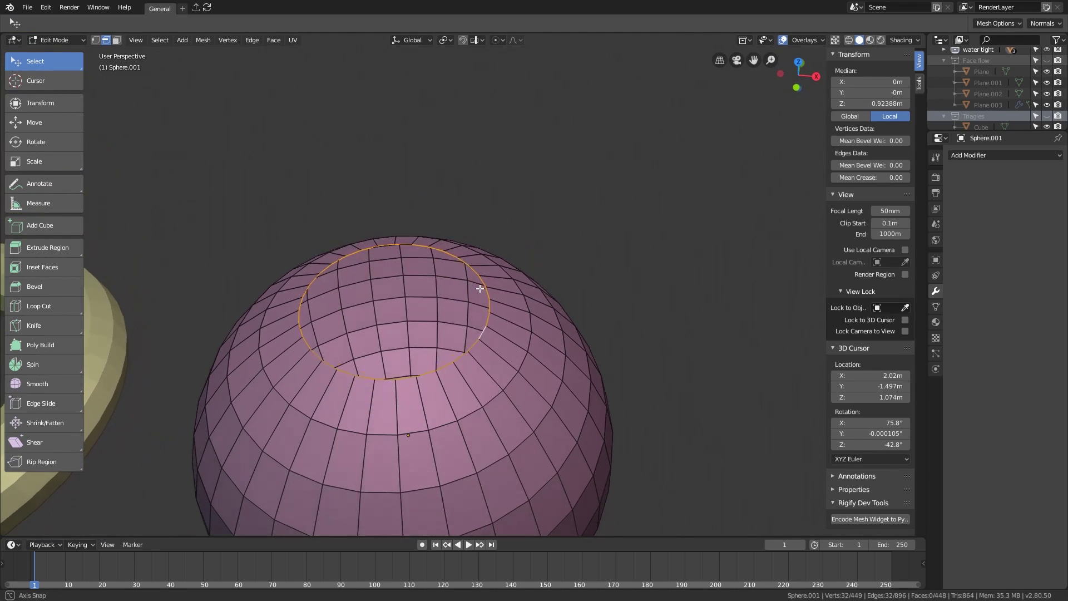
scroll(479, 288, down, 8)
scroll(439, 368, up, 4)
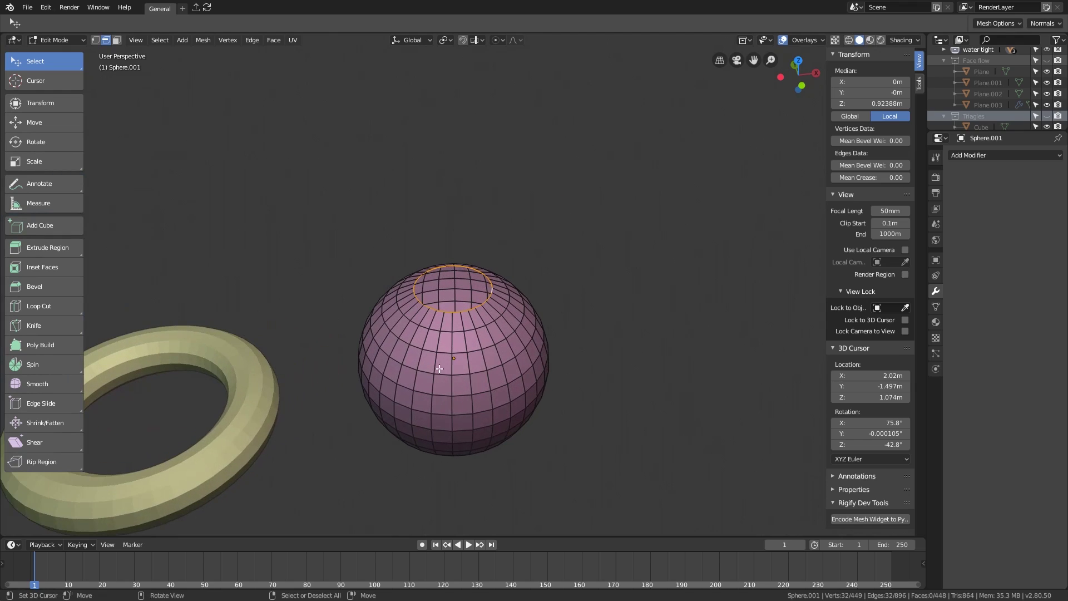
Return to Object Mode and add a Subdivision Surface modifier to the torus.
shift+middle_drag(376, 340, 581, 272)
scroll(476, 305, down, 2)
shift+middle_drag(420, 331, 605, 336)
key(Tab)
click(331, 315)
shift+click(495, 328)
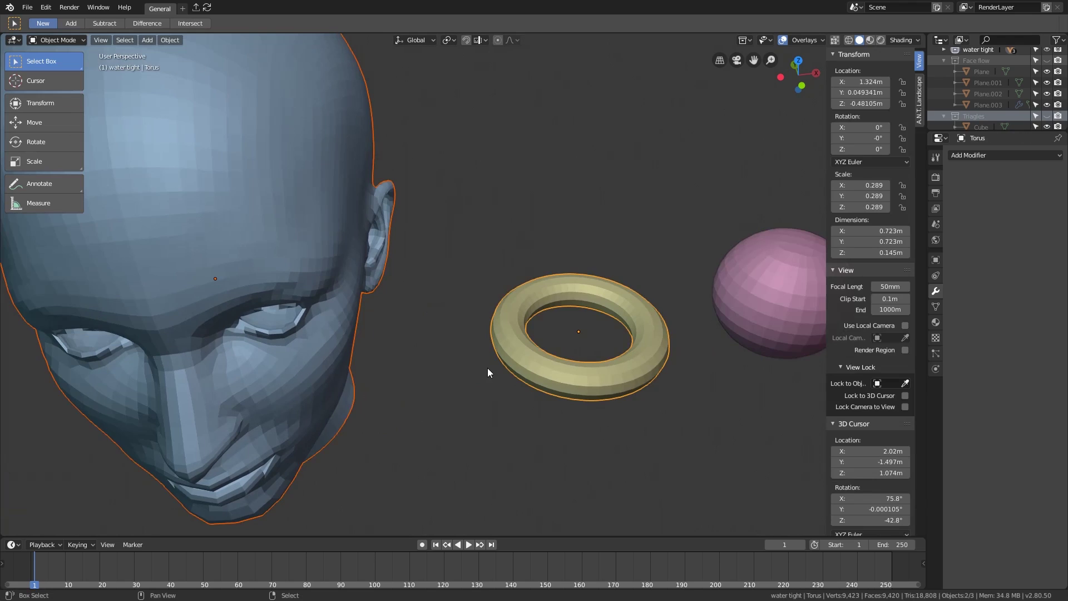
mouse_move(489, 370)
middle_down()
mouse_move(559, 361)
mouse_move(516, 312)
mouse_move(488, 377)
middle_up()
click(489, 377)
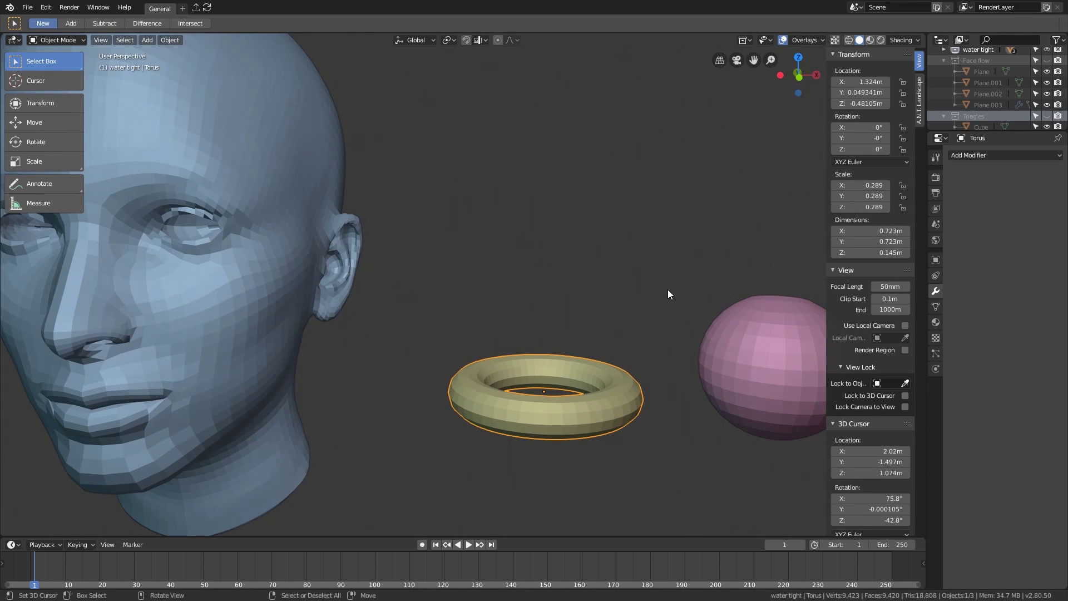
click(974, 156)
click(876, 340)
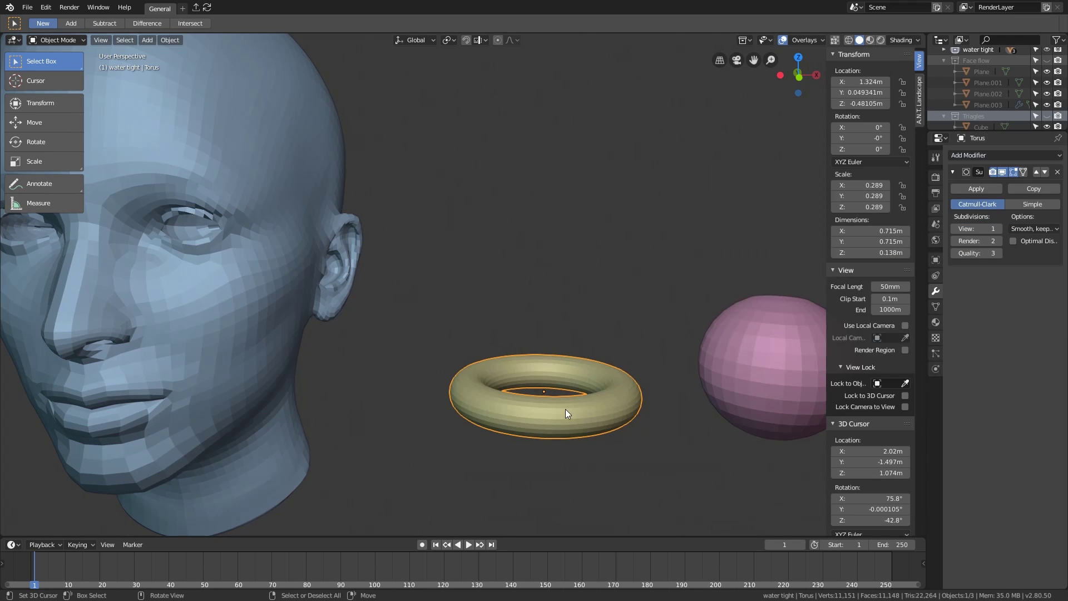
In Edit Mode on the head mesh, select the diamond-shaped face on the cheek just below the eye.
middle_drag(565, 408, 429, 457)
shift+middle_drag(319, 341, 566, 394)
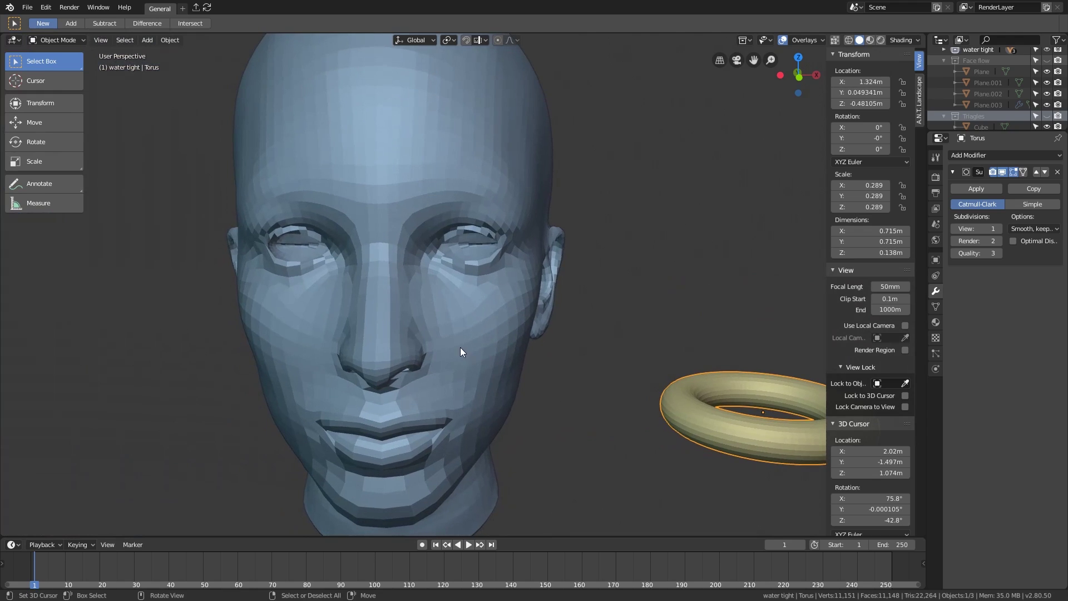
middle_drag(460, 351, 413, 370)
scroll(412, 370, up, 5)
key(Tab)
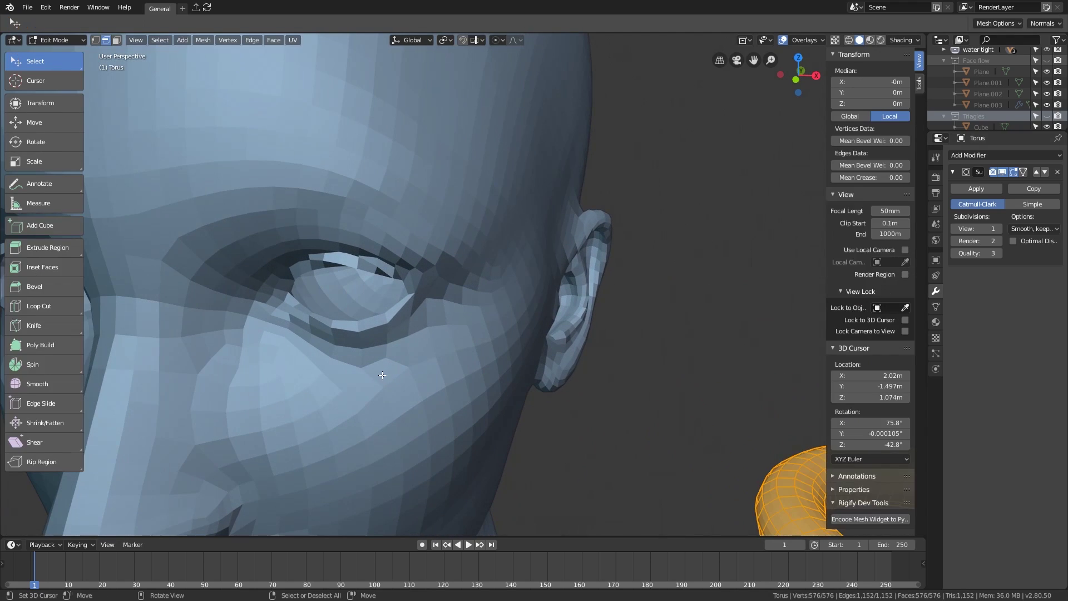
key(Tab)
click(377, 365)
key(Tab)
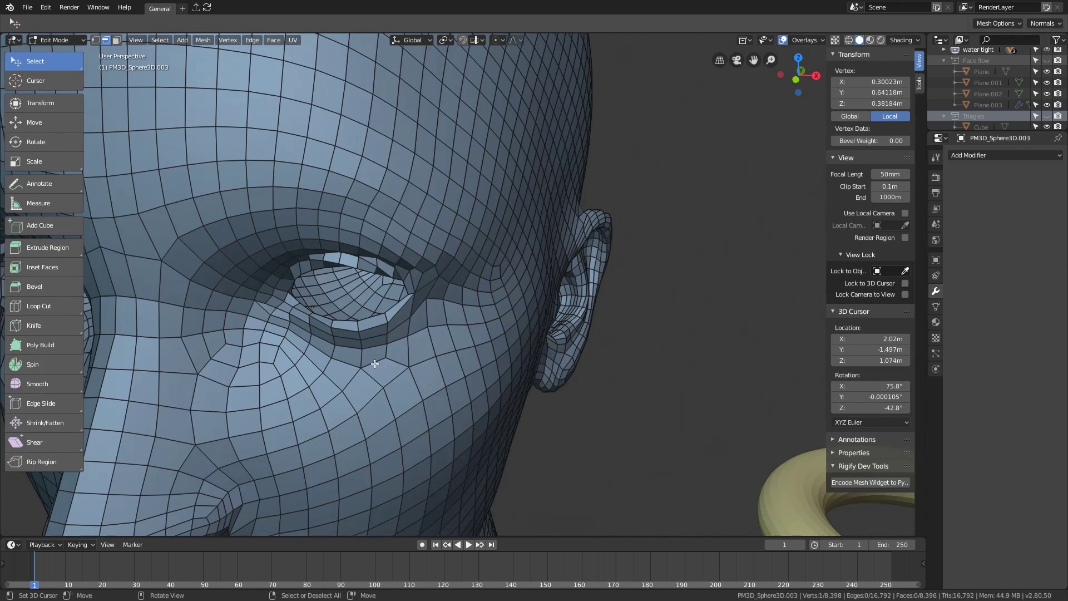
key(3)
click(375, 370)
shift+middle_drag(376, 370, 375, 312)
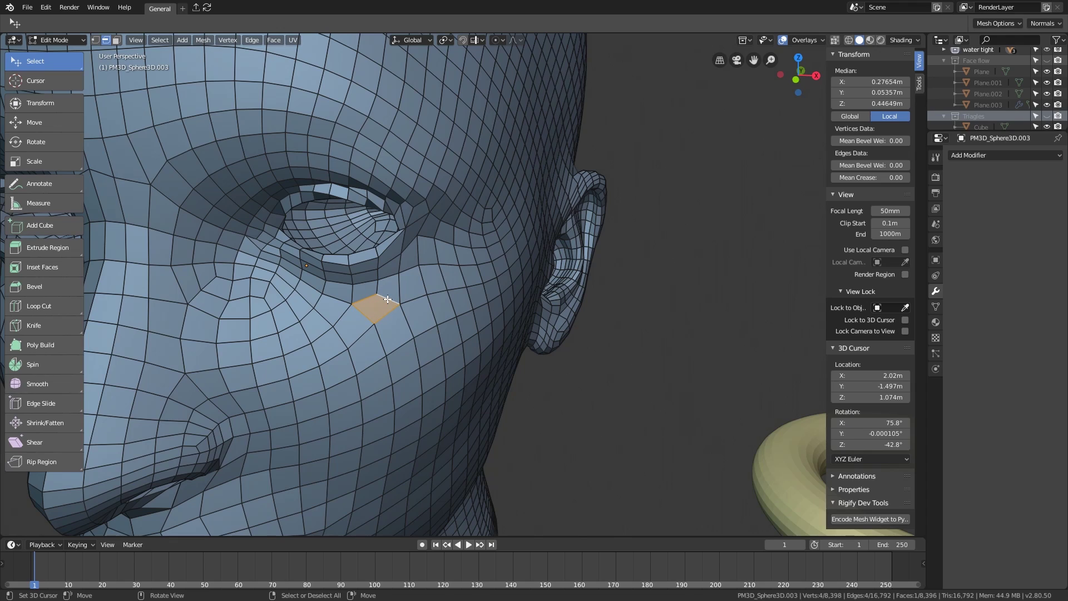
shift+middle_drag(377, 301, 415, 312)
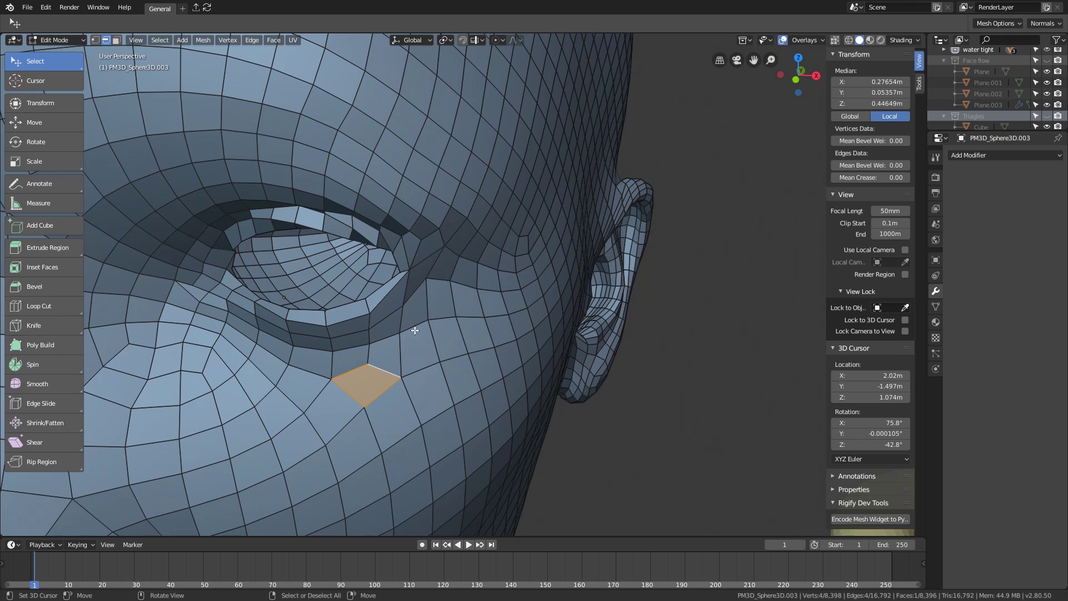
ctrl+middle_drag(423, 340, 465, 319)
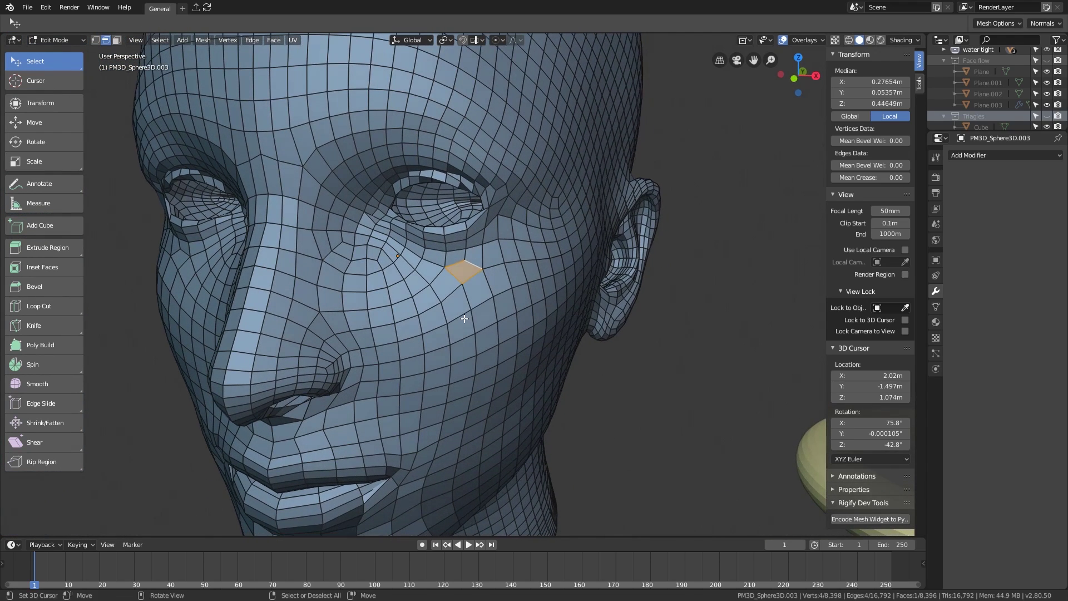
Return to Object Mode and make the head the selected object.
key(Tab)
scroll(464, 318, down, 3)
shift+middle_drag(585, 343, 509, 350)
right_click(654, 383)
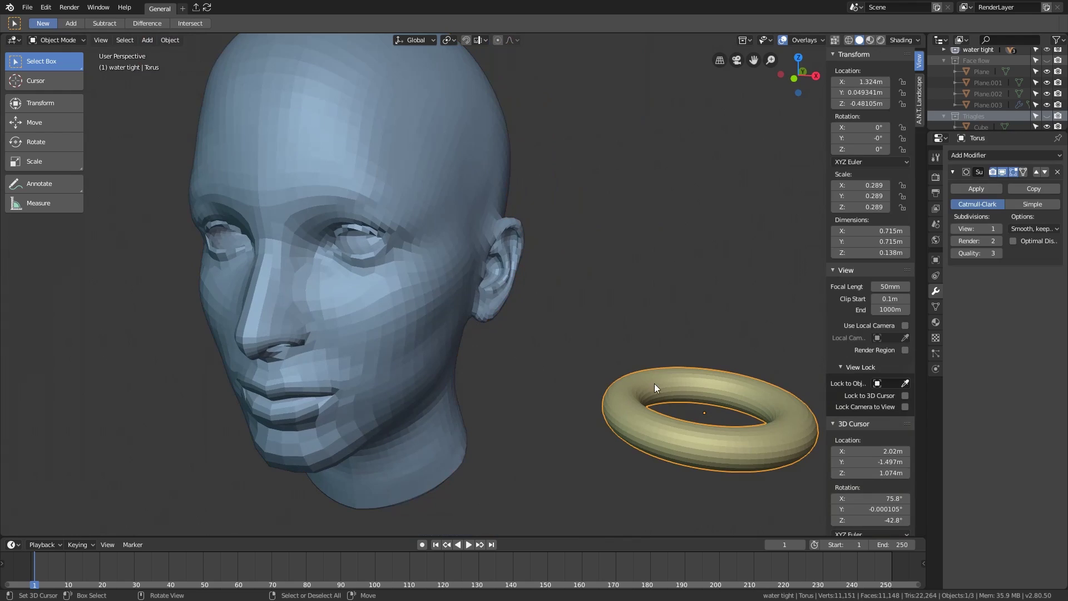
middle_drag(372, 296, 449, 291)
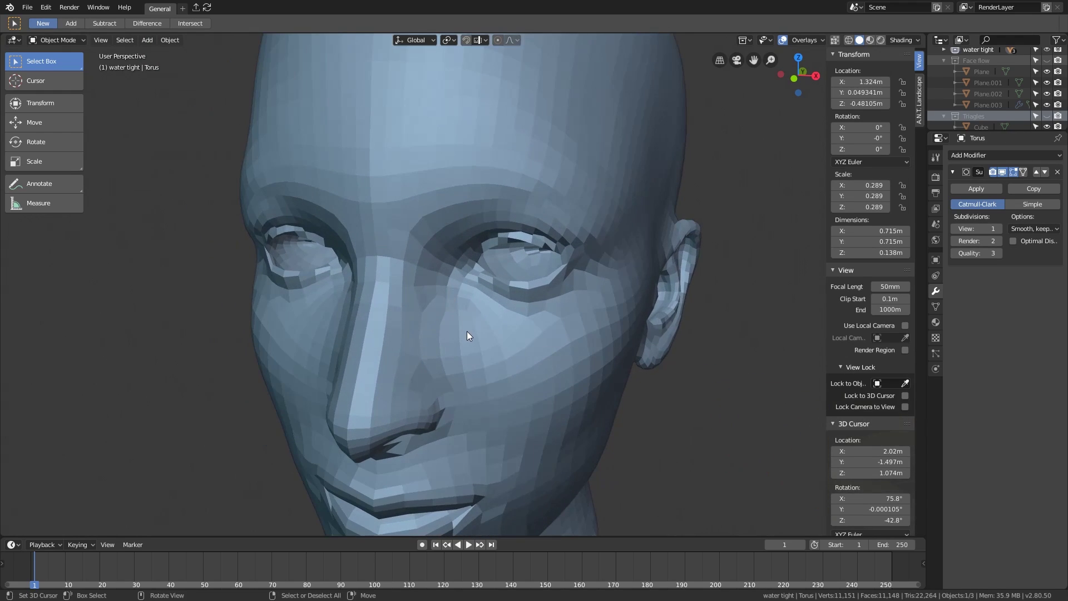
click(486, 332)
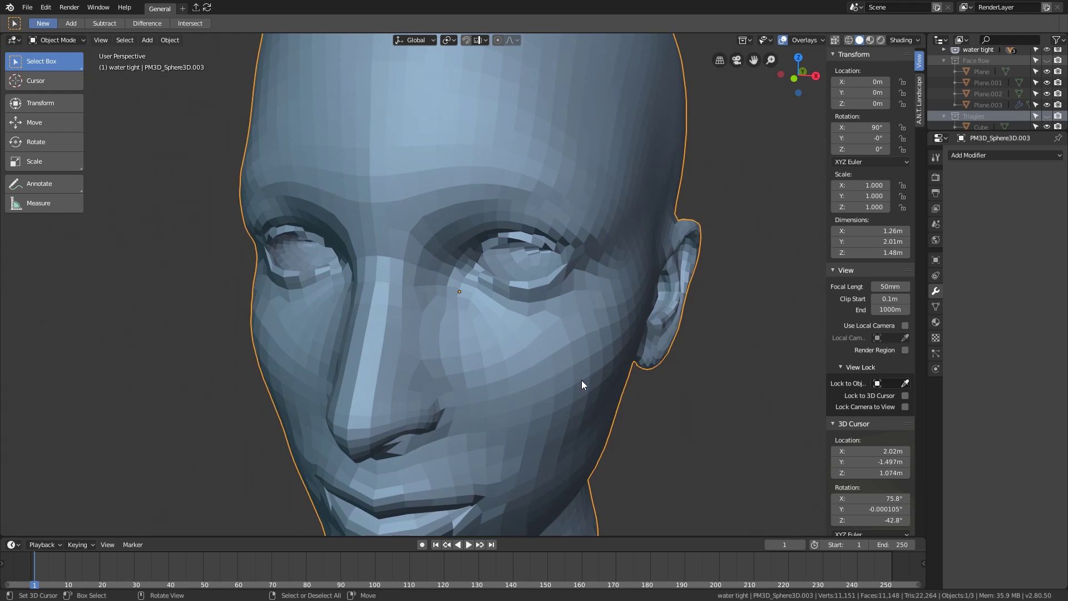
middle_drag(625, 401, 471, 336)
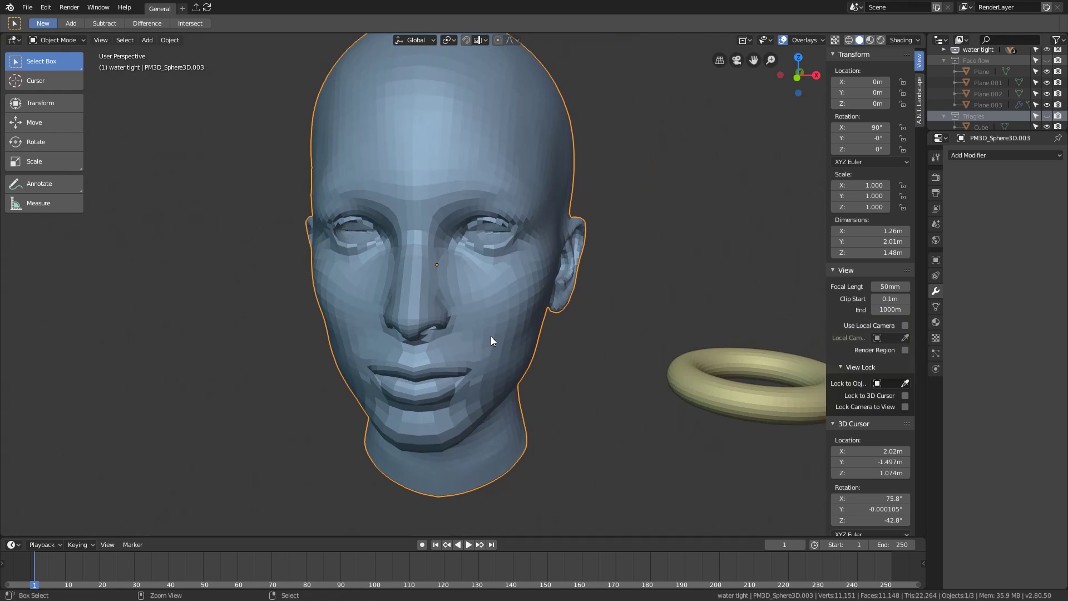
scroll(491, 336, up, 1)
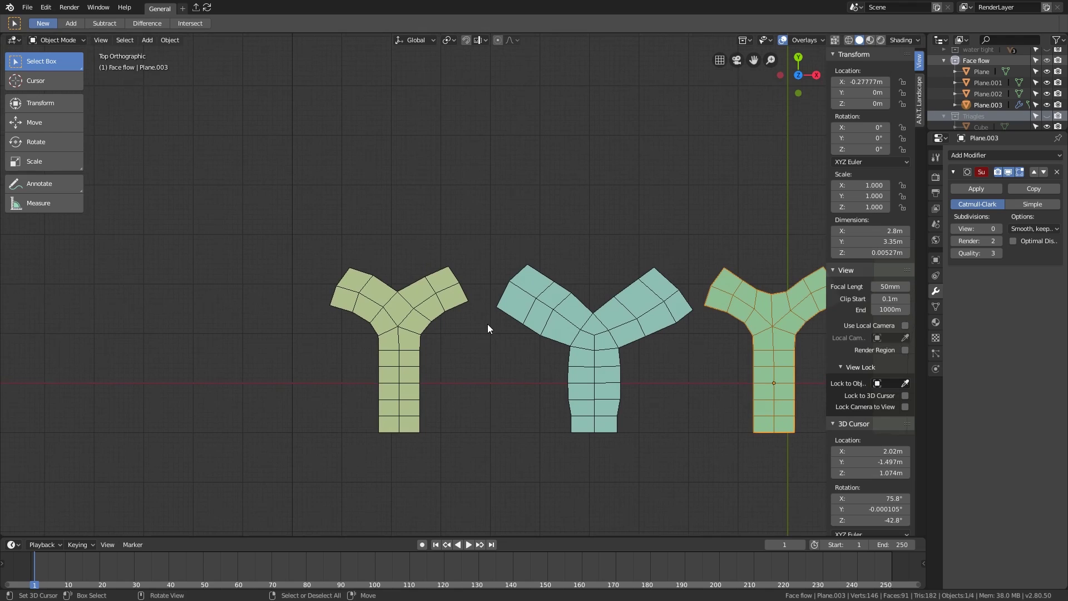
Annotate the bottom-right face of the leftmost Y-shaped mesh with crossing horizontal and vertical arrows, and erase them.
scroll(487, 325, up, 6)
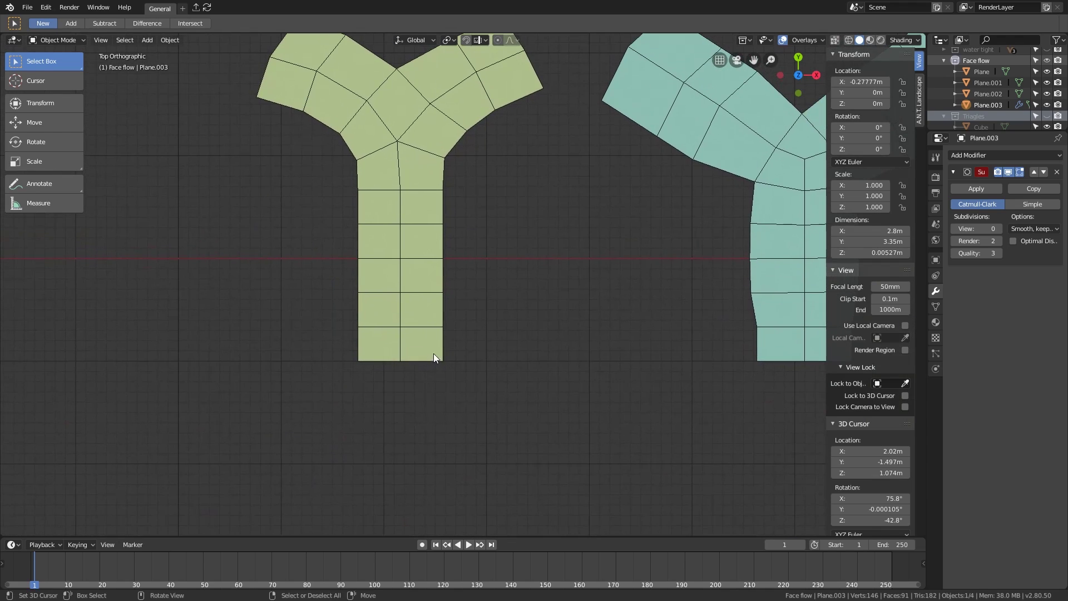
drag(334, 369, 468, 366)
mouse_move(409, 413)
mouse_down()
mouse_move(405, 327)
mouse_move(398, 335)
mouse_up()
shift+middle_drag(451, 353, 455, 386)
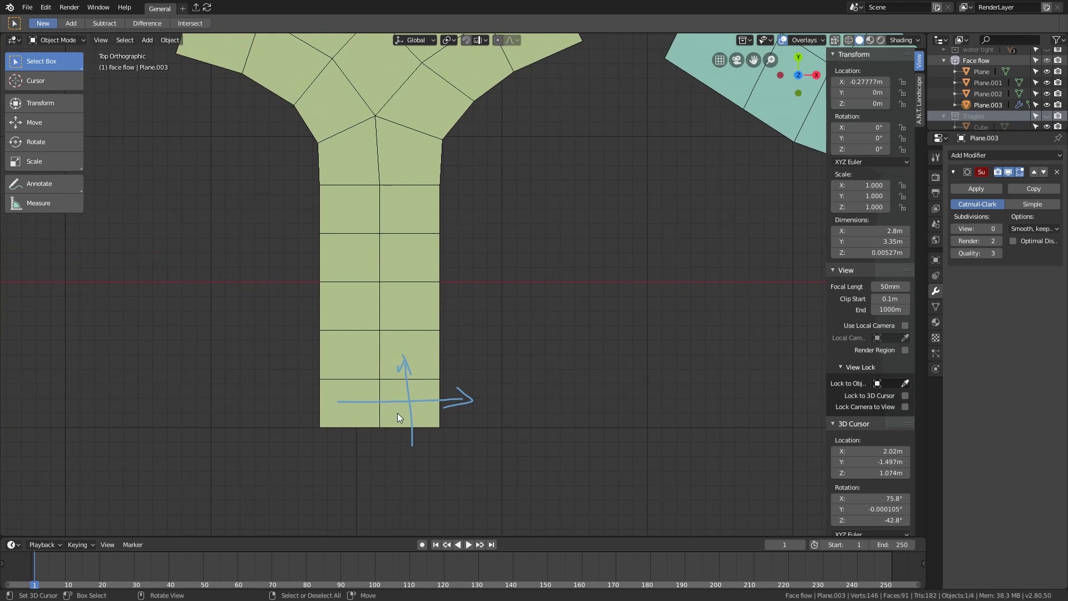
mouse_move(322, 405)
right_down()
mouse_move(476, 396)
mouse_move(418, 437)
mouse_move(400, 354)
right_up()
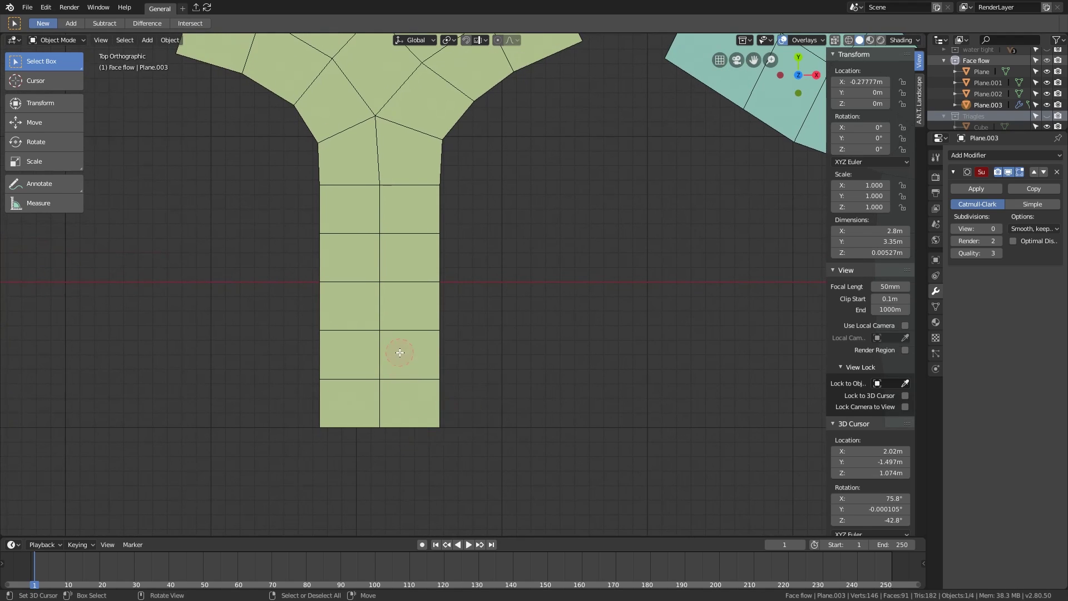
In edge selection mode on the leftmost Y-shaped mesh, select the upper and lower edges of its bottom-right face.
key(Tab)
key(Tab)
right_click(408, 394)
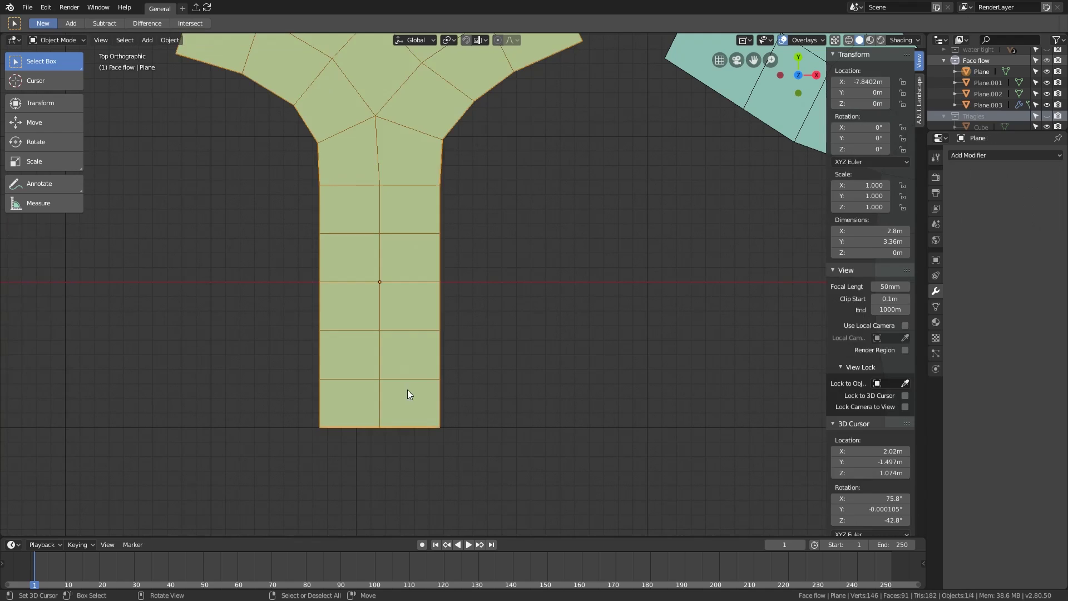
key(Tab)
key(2)
right_click(408, 377)
shift+right_click(407, 407)
shift+scroll(407, 407, up, 1)
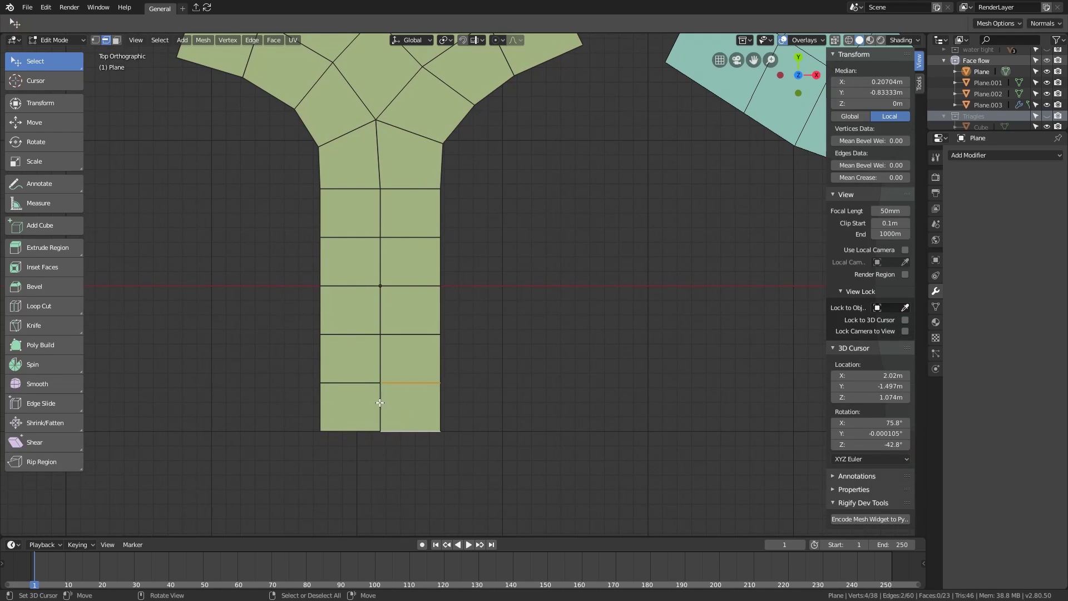
shift+scroll(419, 370, up, 5)
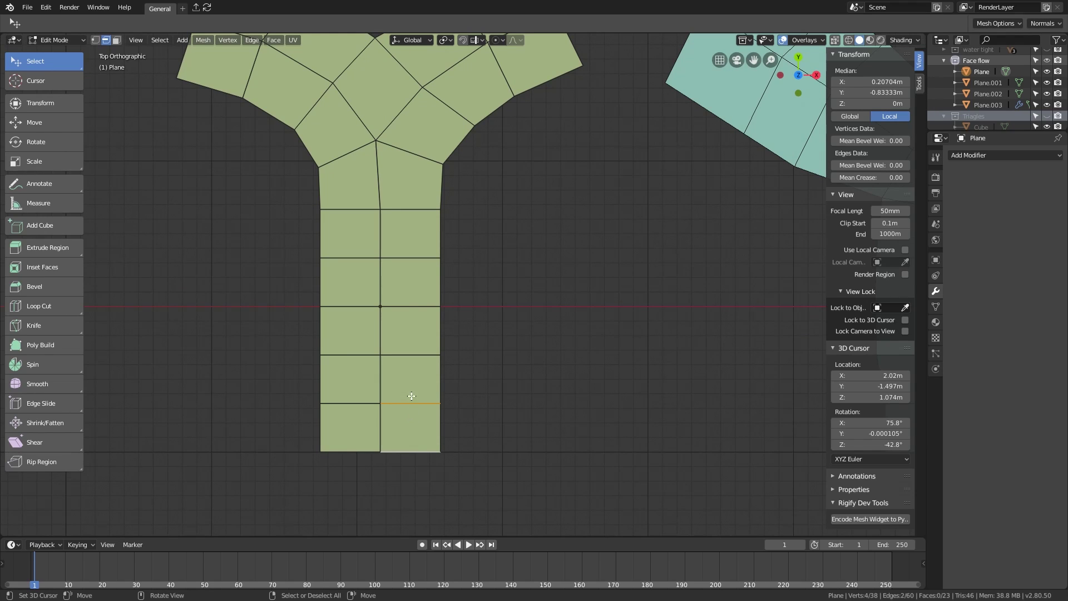
Return to Object Mode and annotate both face columns of the Y-shaped mesh with arrows running up the stem into each arm.
key(Tab)
mouse_move(413, 424)
mouse_down()
mouse_move(410, 260)
mouse_move(424, 132)
mouse_move(489, 68)
mouse_move(514, 65)
mouse_move(485, 95)
mouse_up()
shift+middle_drag(496, 71, 487, 197)
drag(267, 165, 277, 168)
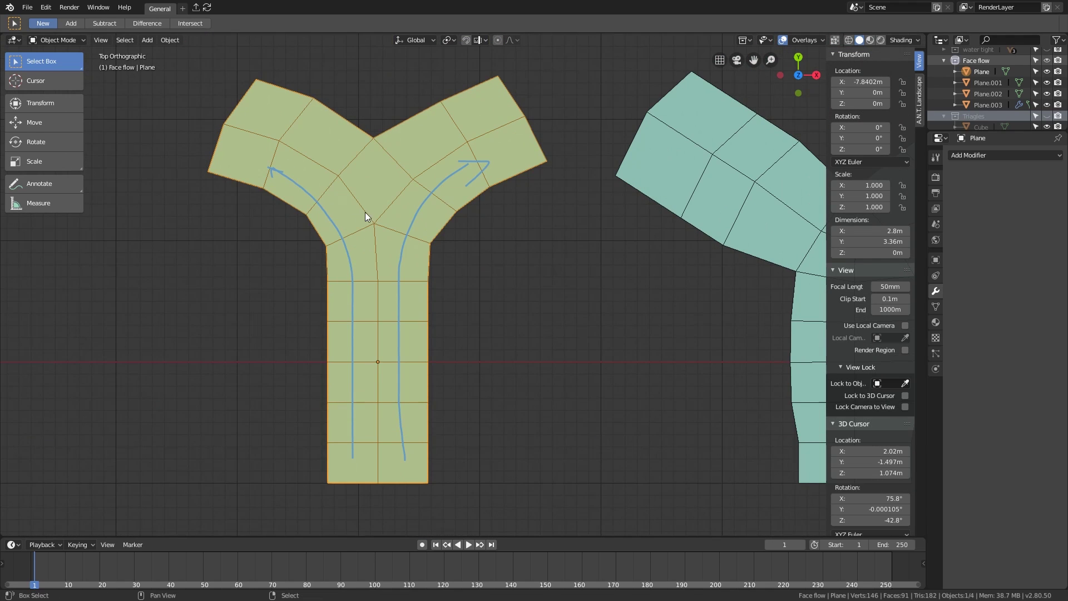
Switch the visible collection from Face flow to water tight.
shift+middle_drag(365, 212, 240, 243)
scroll(319, 286, down, 3)
key(1)
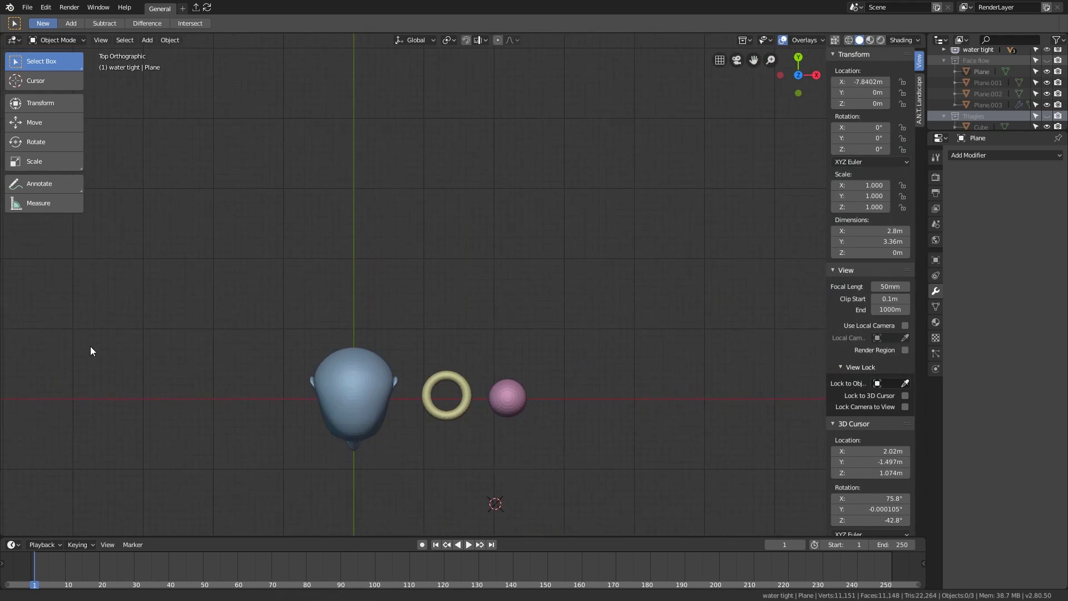
Open the head mesh in Edit Mode with face selection enabled and everything deselected.
mouse_move(389, 373)
middle_down()
mouse_move(363, 321)
mouse_move(348, 360)
middle_up()
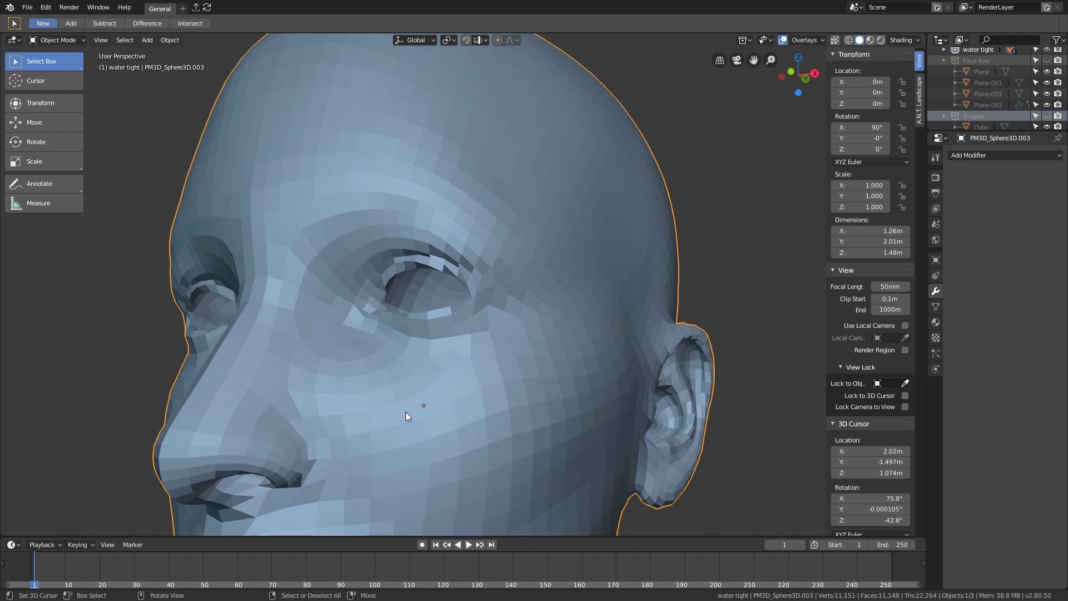
key(Tab)
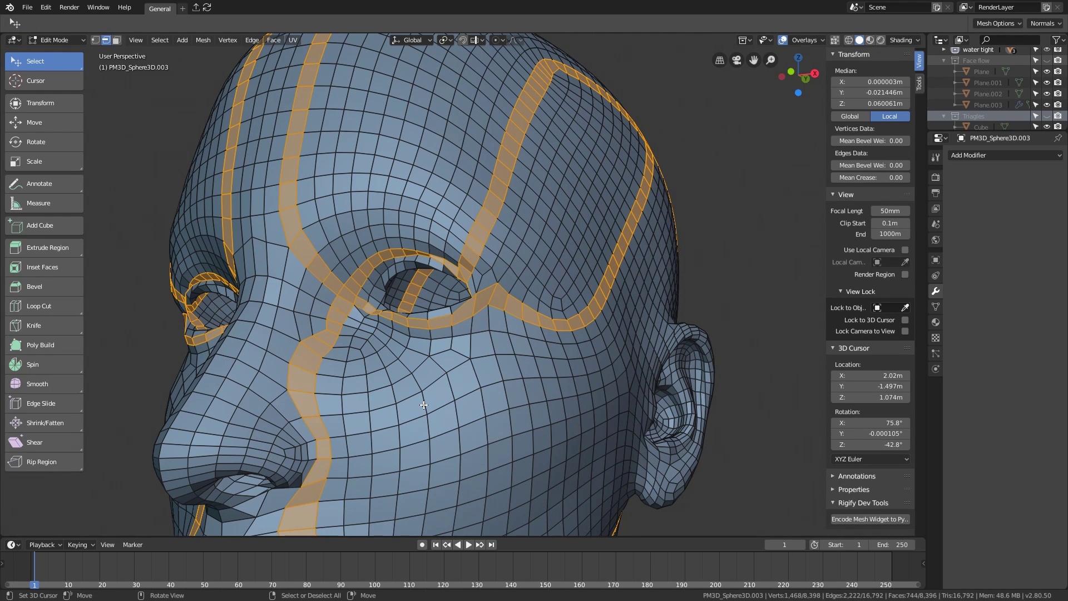
key(alt+a)
key(3)
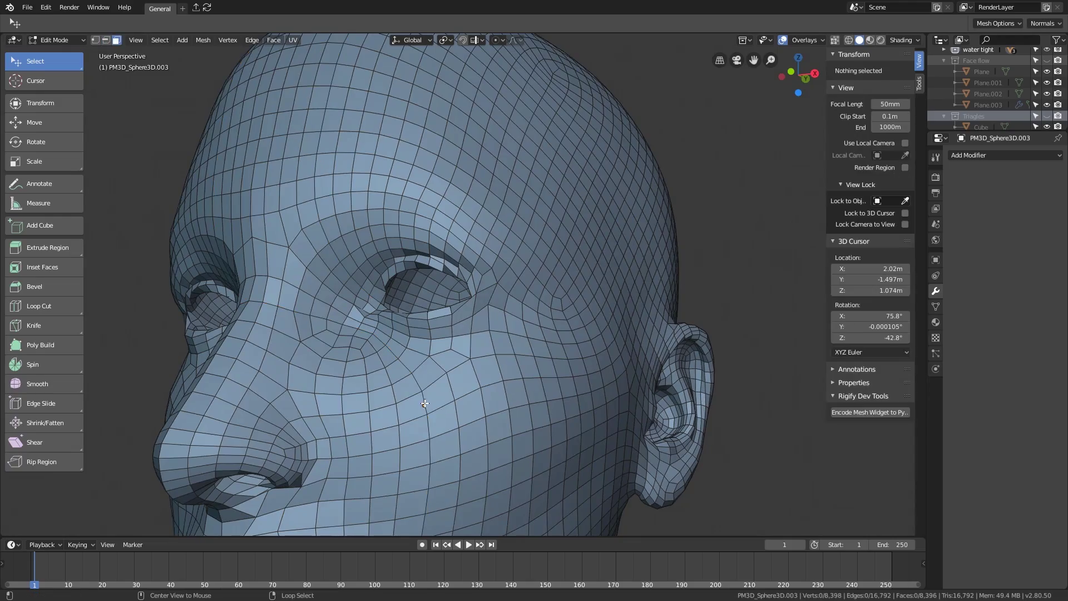
Select the face loops running down the side of the head and across the neck base, following them around the mesh.
alt+click(451, 391)
mouse_move(451, 391)
middle_down()
mouse_move(467, 396)
mouse_move(489, 370)
mouse_move(438, 299)
mouse_move(504, 299)
mouse_move(534, 319)
mouse_move(438, 360)
middle_up()
key(z)
click(417, 372)
scroll(482, 369, down, 3)
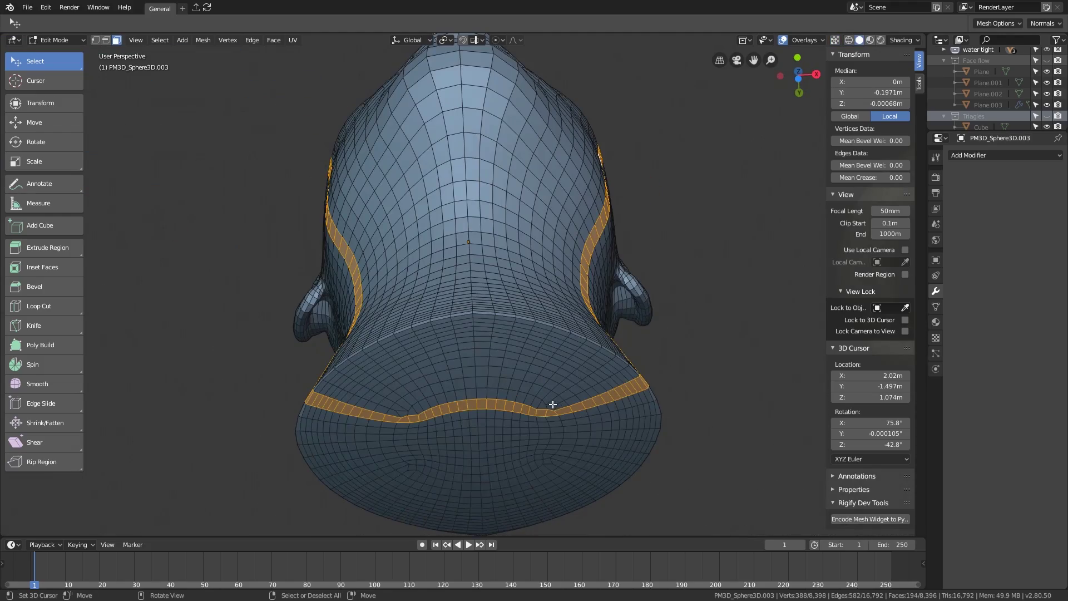
alt+click(552, 404)
middle_drag(559, 353, 486, 335)
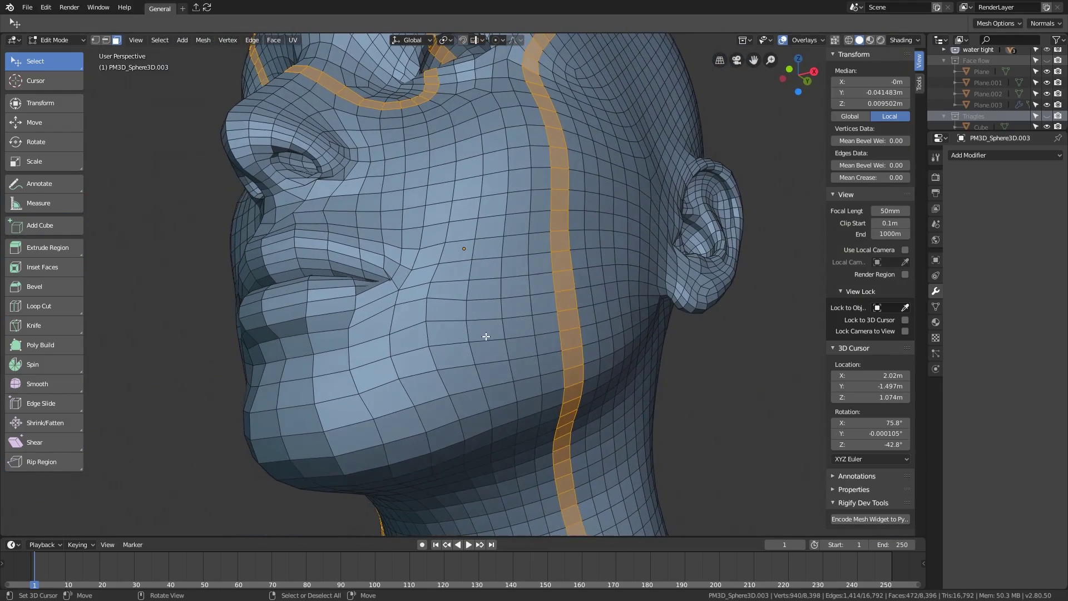
Select the face loop running below the lower lip and across the cheek to the ear, inspecting it in wireframe and solid shading.
alt+click(401, 304)
middle_drag(400, 304, 498, 349)
key(shift+z)
scroll(345, 353, down, 5)
mouse_move(427, 326)
middle_down()
mouse_move(623, 310)
mouse_move(544, 321)
mouse_move(384, 315)
mouse_move(472, 305)
mouse_move(477, 346)
mouse_move(465, 329)
mouse_move(440, 351)
mouse_move(463, 345)
middle_up()
key(z)
click(524, 348)
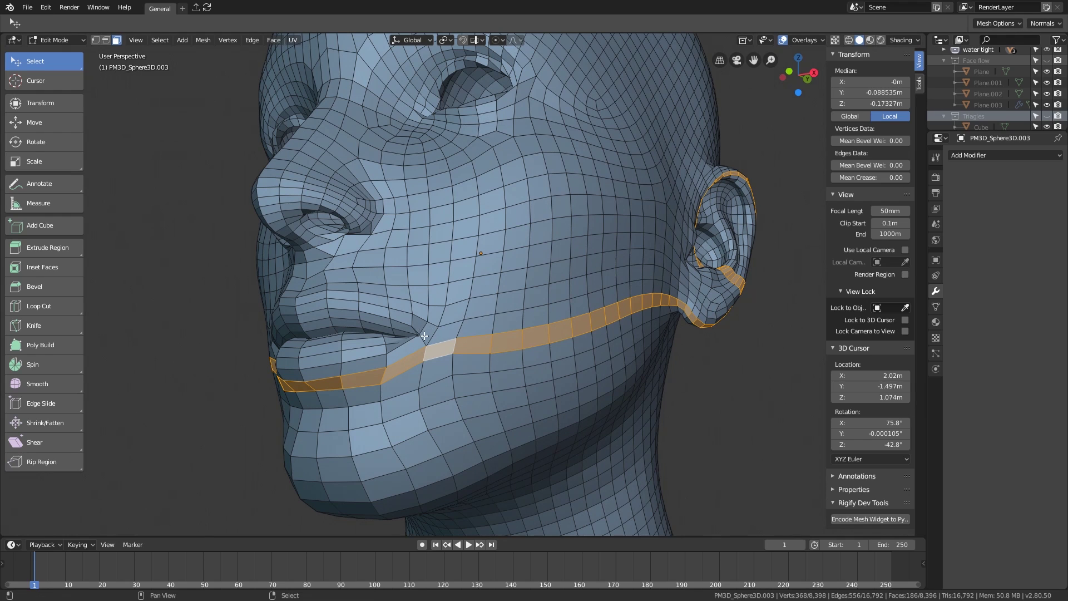
Examine the flow around the mouth from the front and select a face loop on the cheek beside the mouth corner.
shift+middle_drag(502, 317, 554, 384)
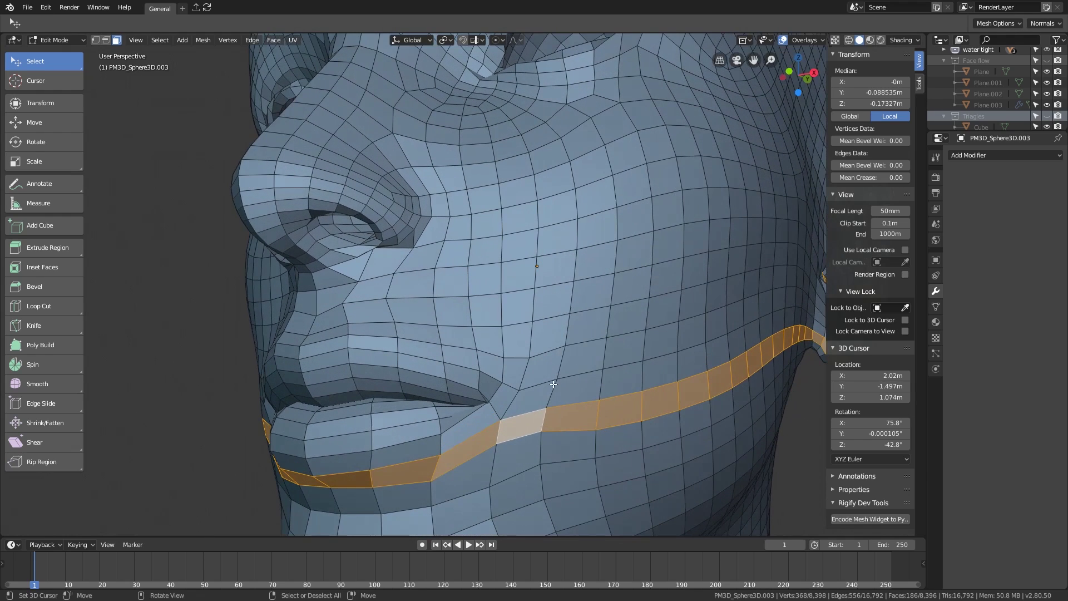
ctrl+middle_drag(539, 424, 522, 363)
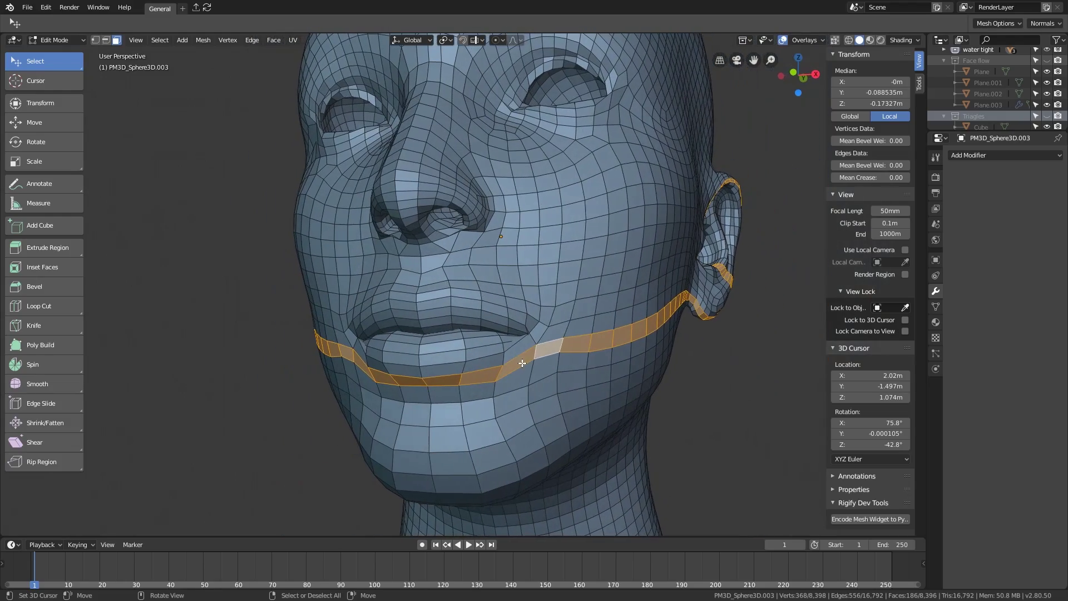
alt+click(583, 318)
middle_drag(583, 318, 489, 261)
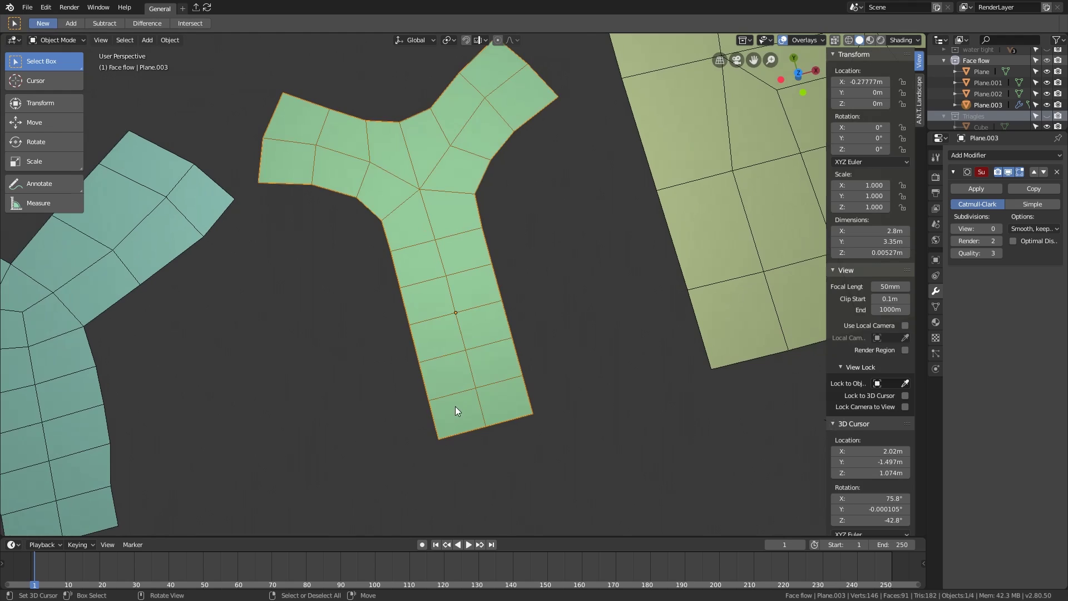
Open the green Y-shaped mesh in Edit Mode and select the face loop running up its stem into the right arm.
key(Tab)
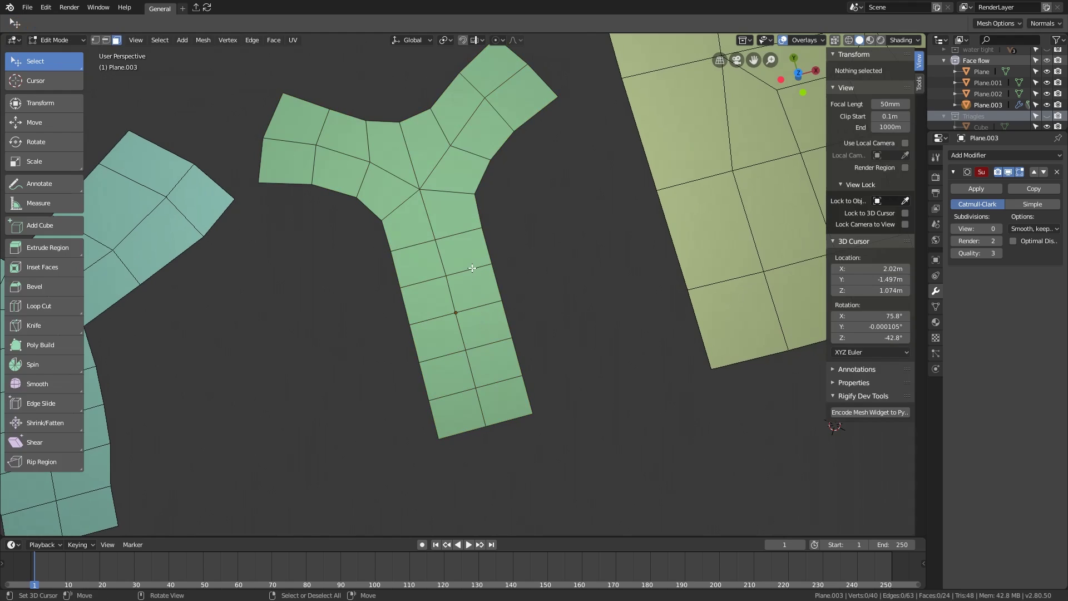
alt+click(473, 268)
middle_drag(473, 268, 510, 364)
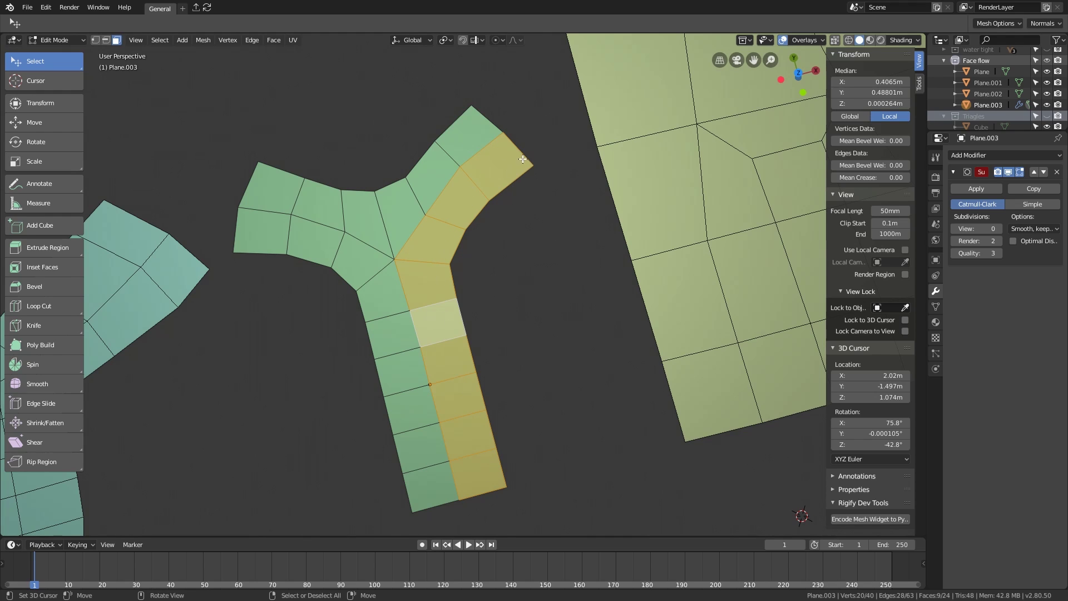
scroll(491, 190, down, 3)
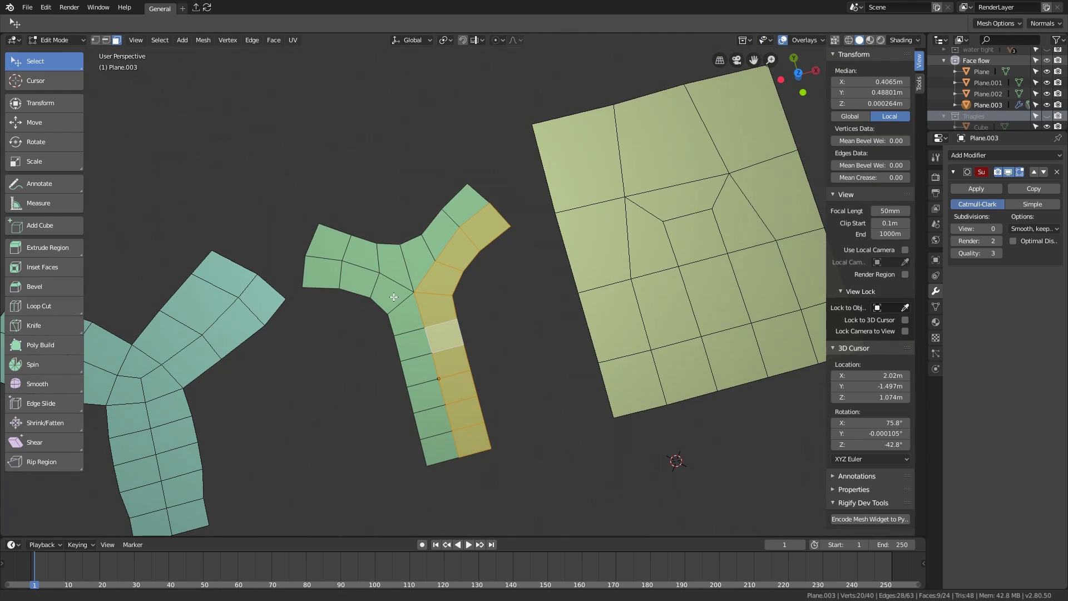
Return to Object Mode, switch to the top view and erase the annotation arrows on the leftmost Y-shaped mesh.
key(Tab)
shift+middle_drag(138, 338, 466, 319)
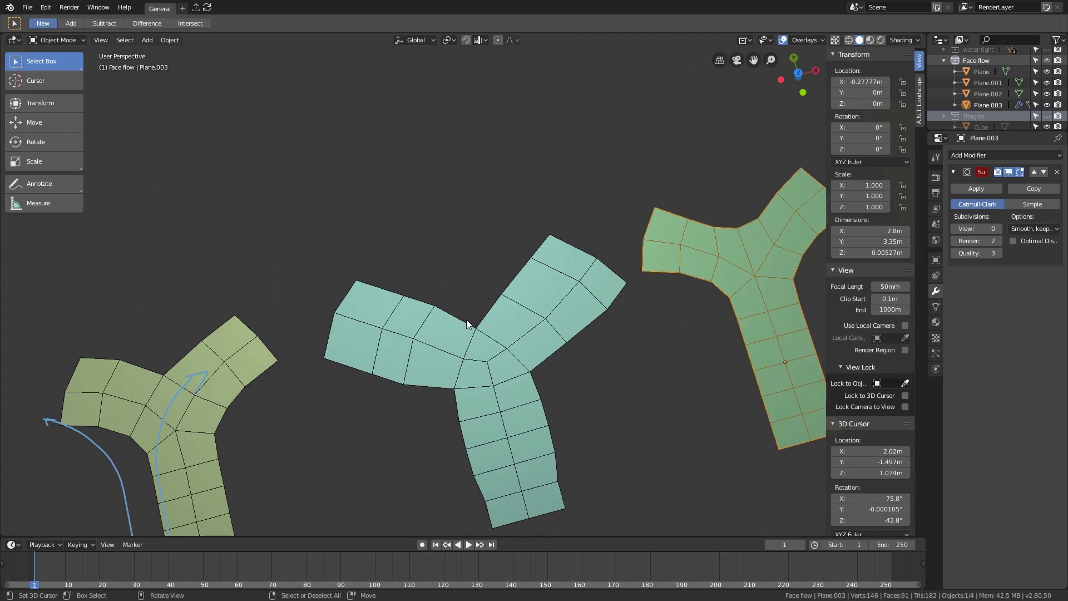
key(KP_7)
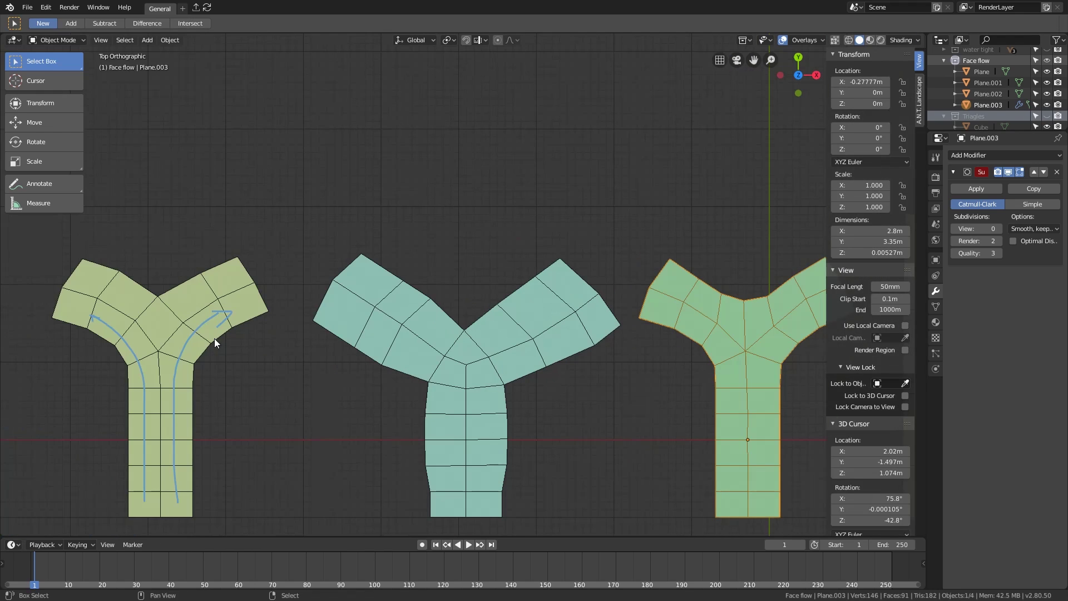
shift+middle_drag(215, 339, 483, 281)
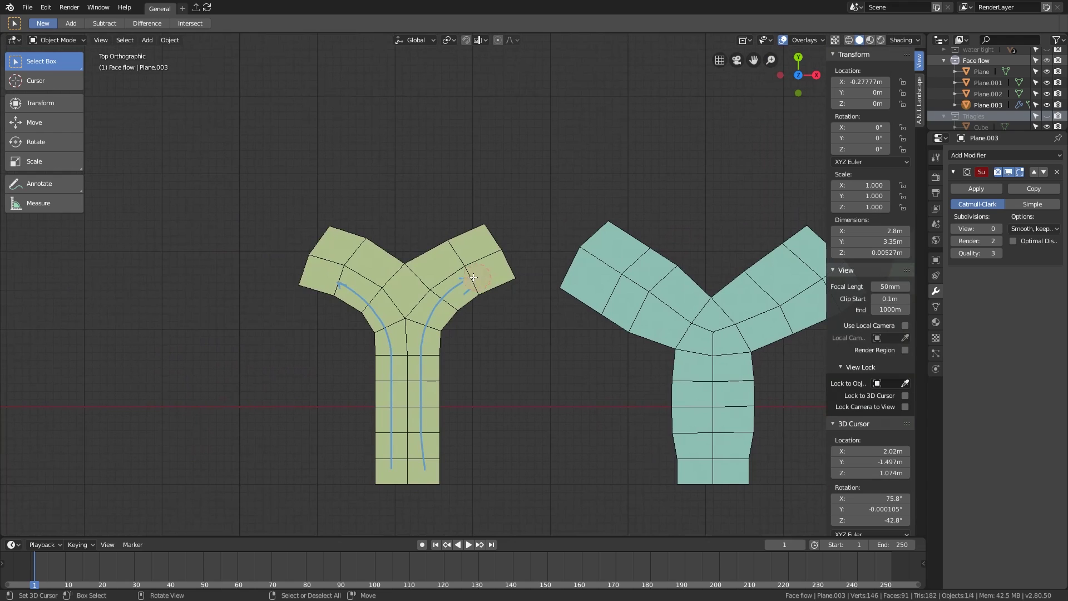
mouse_move(473, 278)
right_down()
mouse_move(439, 312)
mouse_move(439, 491)
right_up()
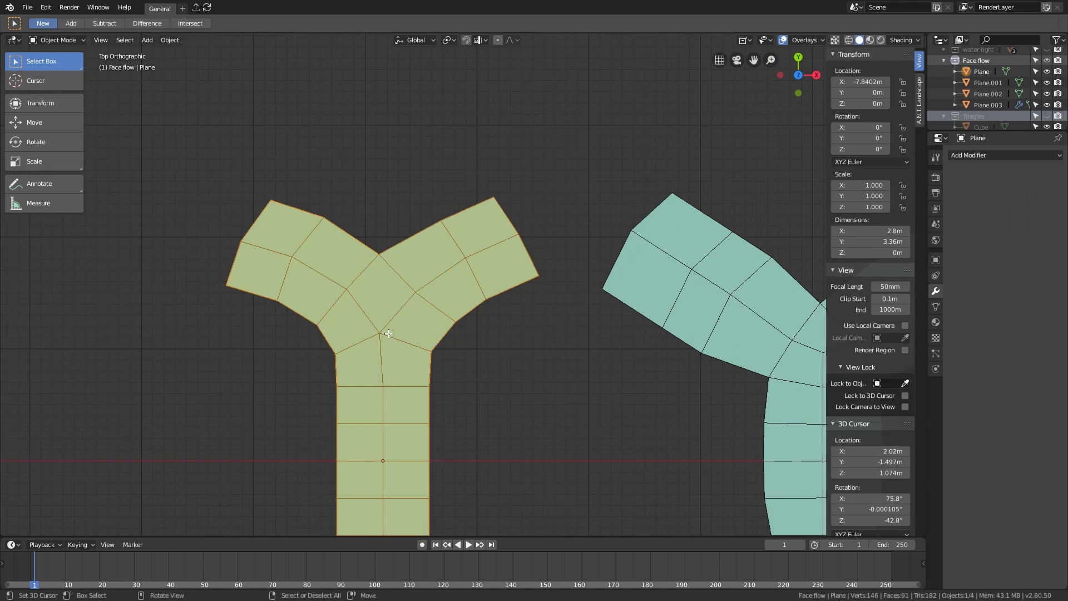
Open the leftmost Y-shaped mesh in Edit Mode with vertex selection and select the vertex where its stem meets both arms.
key(Tab)
key(1)
click(414, 292)
scroll(428, 290, up, 3)
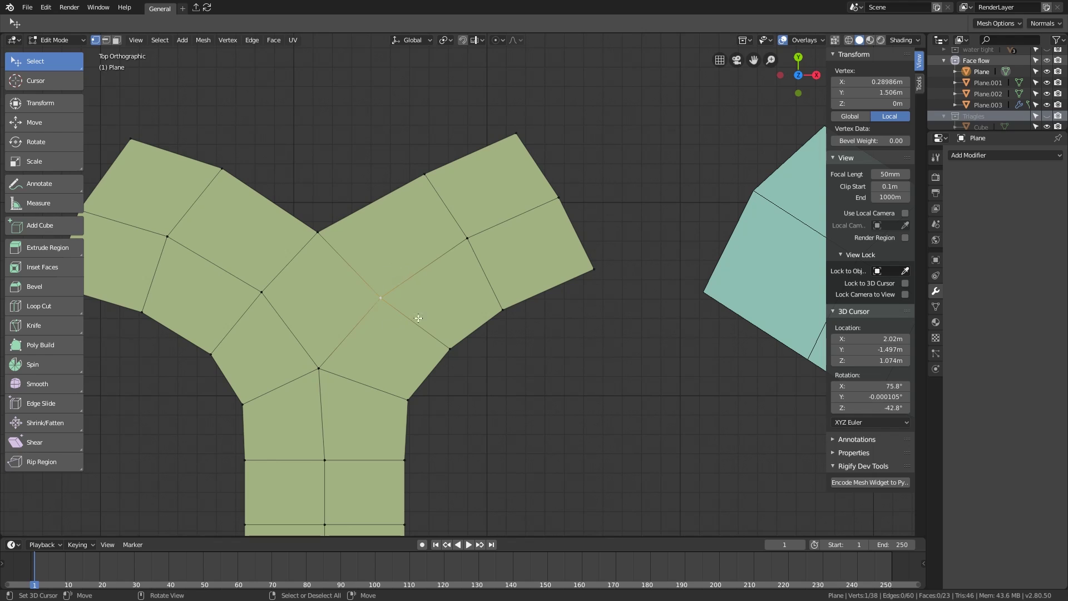
right_click(329, 370)
shift+middle_drag(394, 357, 474, 290)
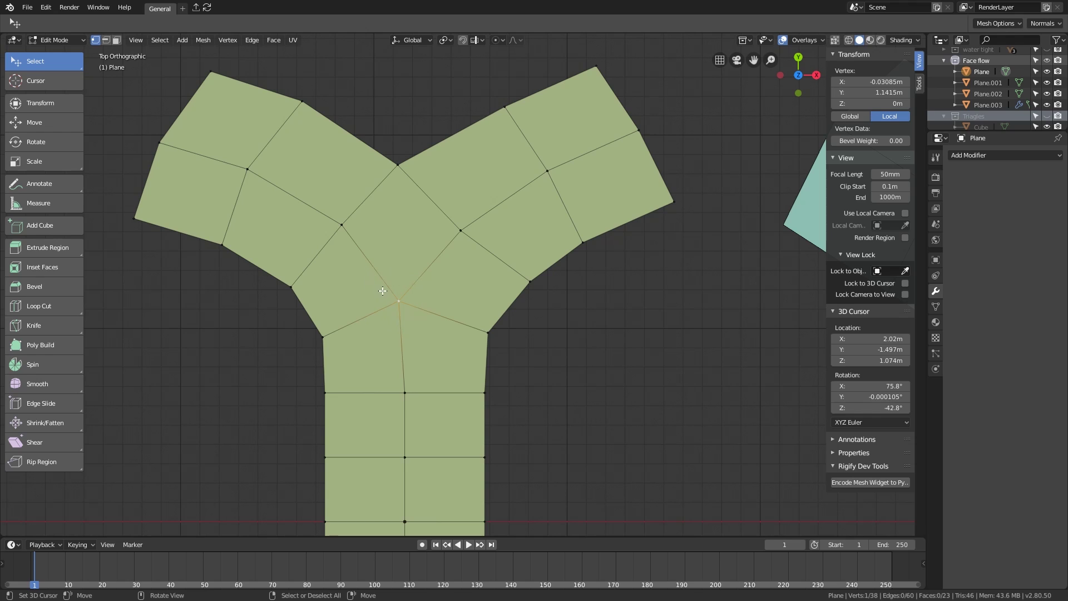
Switch to the teal Y-shaped mesh and open it in Edit Mode to show its central fork vertex.
shift+middle_drag(705, 305, 253, 319)
shift+middle_drag(540, 332, 385, 312)
right_click(552, 331)
key(Tab)
click(564, 327)
key(Tab)
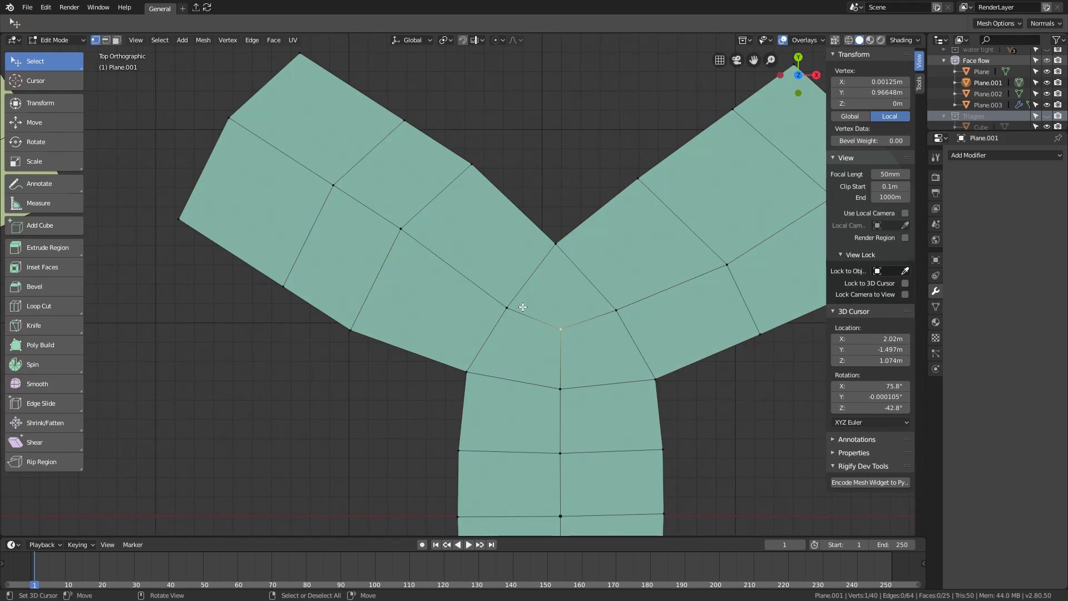
Switch to the green Y-shaped mesh and open it in Edit Mode to show its central fork vertex.
scroll(543, 322, down, 5)
shift+middle_drag(659, 298, 323, 307)
scroll(441, 299, up, 5)
key(Tab)
click(423, 315)
key(Tab)
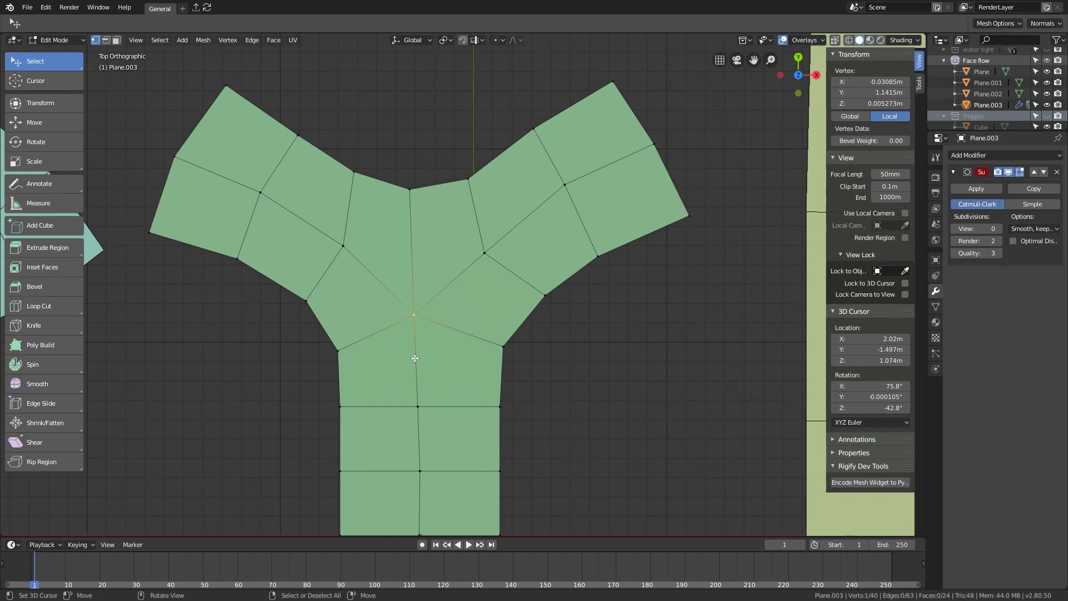
Reopen the leftmost Y-shaped mesh in Edit Mode, place the 3D cursor on its right arm and select the central fork vertex.
scroll(416, 354, down, 5)
shift+middle_drag(306, 369, 673, 368)
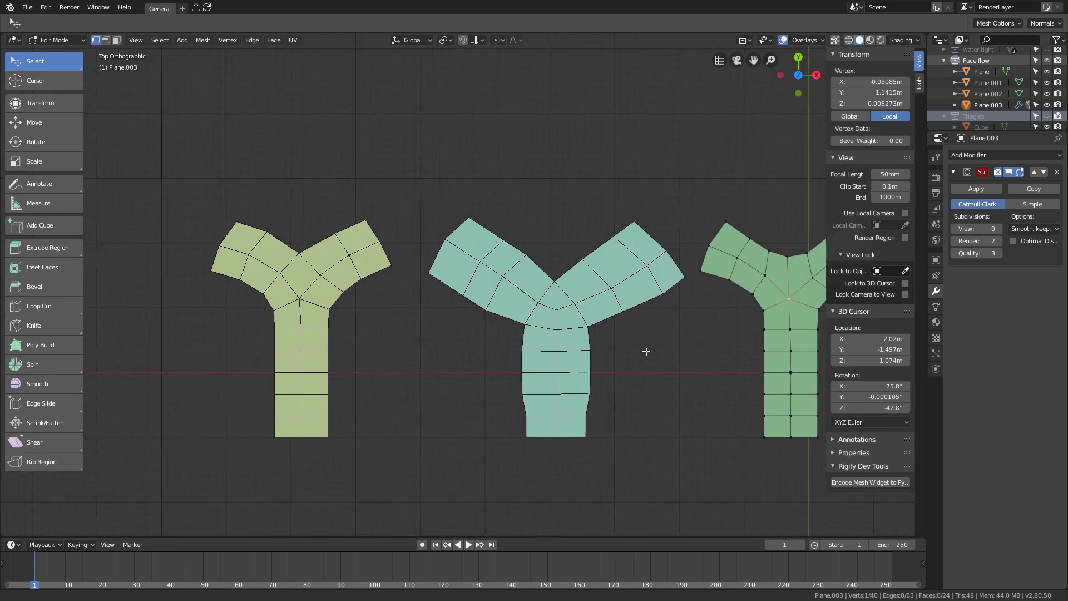
key(Tab)
click(310, 299)
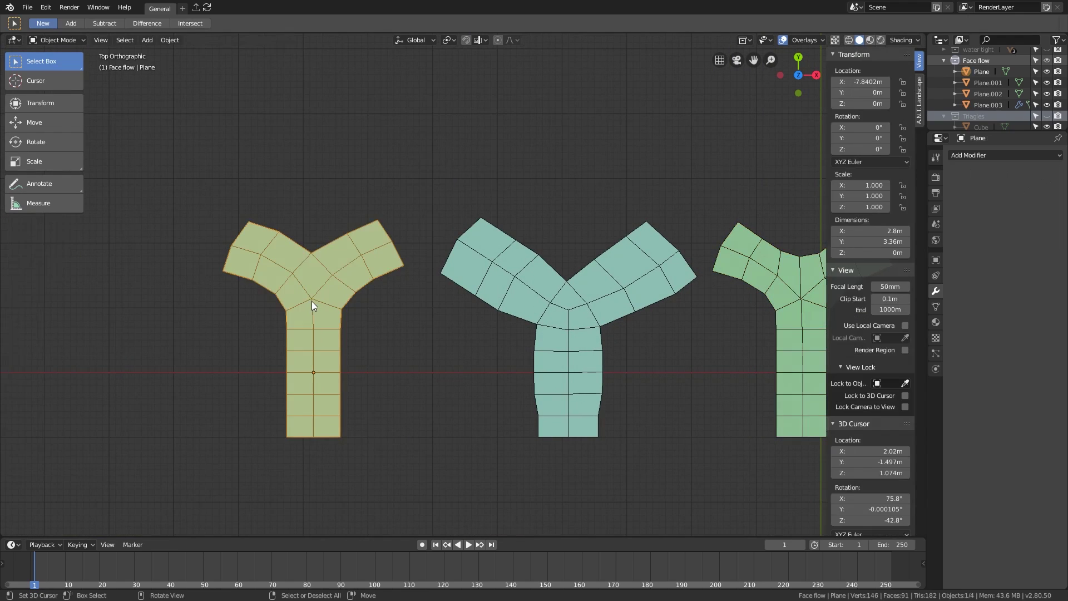
key(Tab)
scroll(309, 299, up, 3)
shift+middle_drag(298, 312, 410, 309)
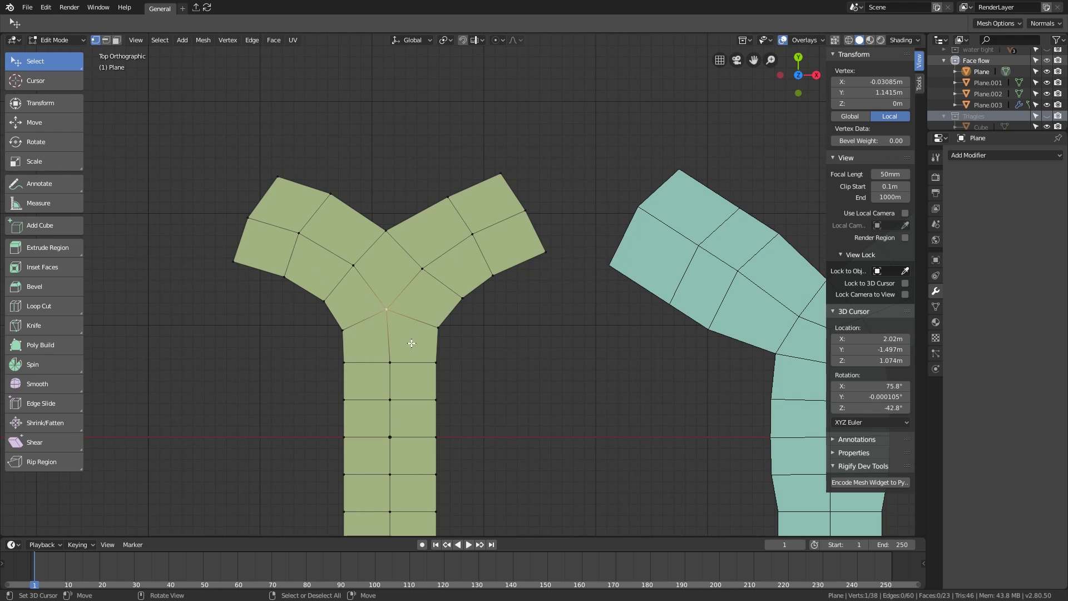
drag(409, 386, 438, 277)
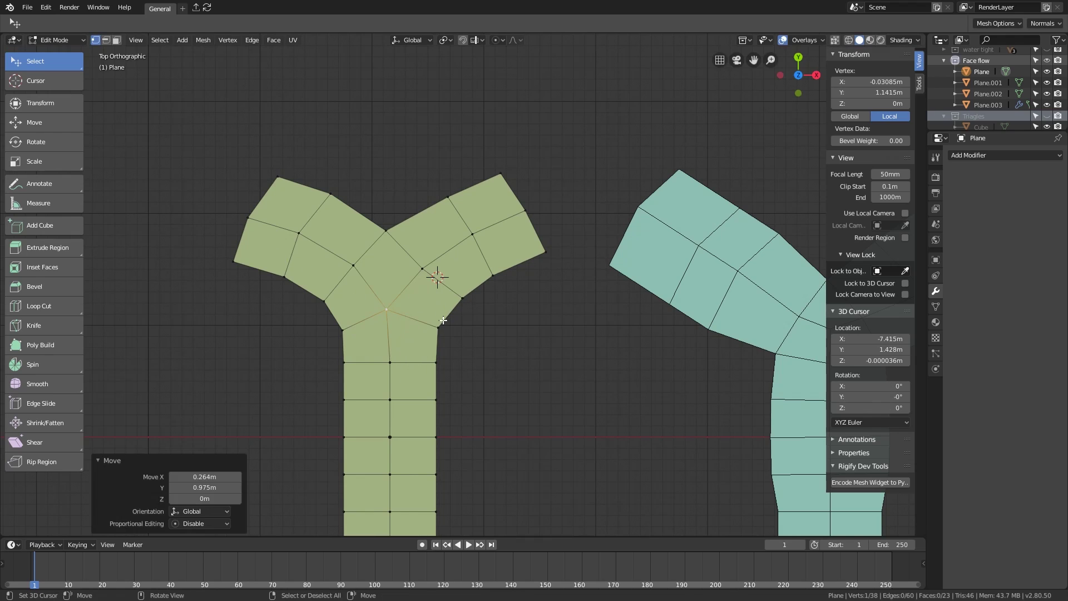
right_click(384, 306)
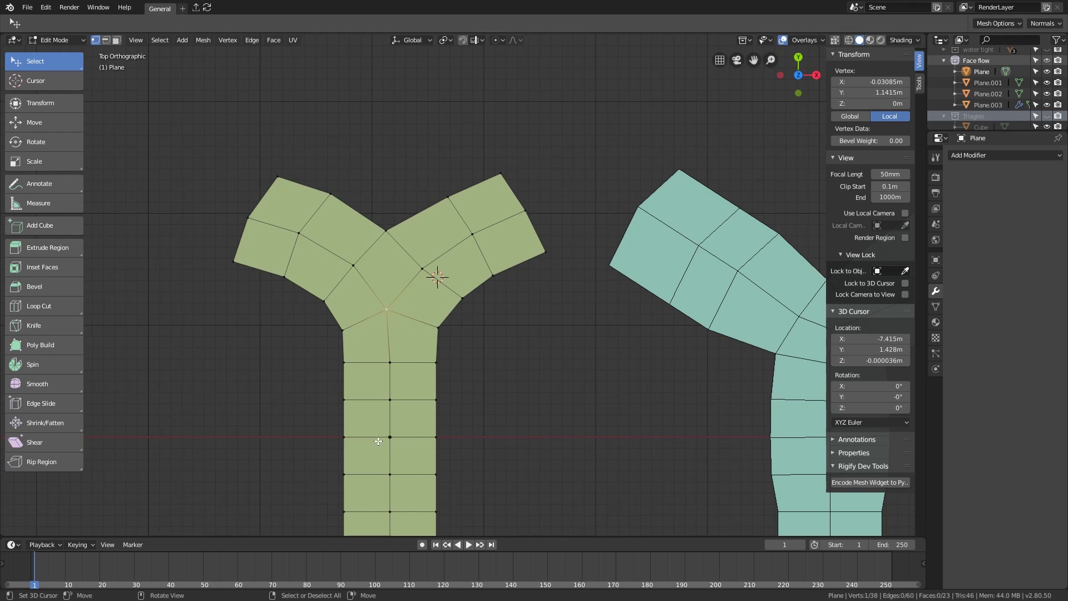
In face selection mode, select both face loops running up the leftmost mesh's stem along the outer side of each arm.
shift+middle_drag(392, 351, 388, 326)
key(3)
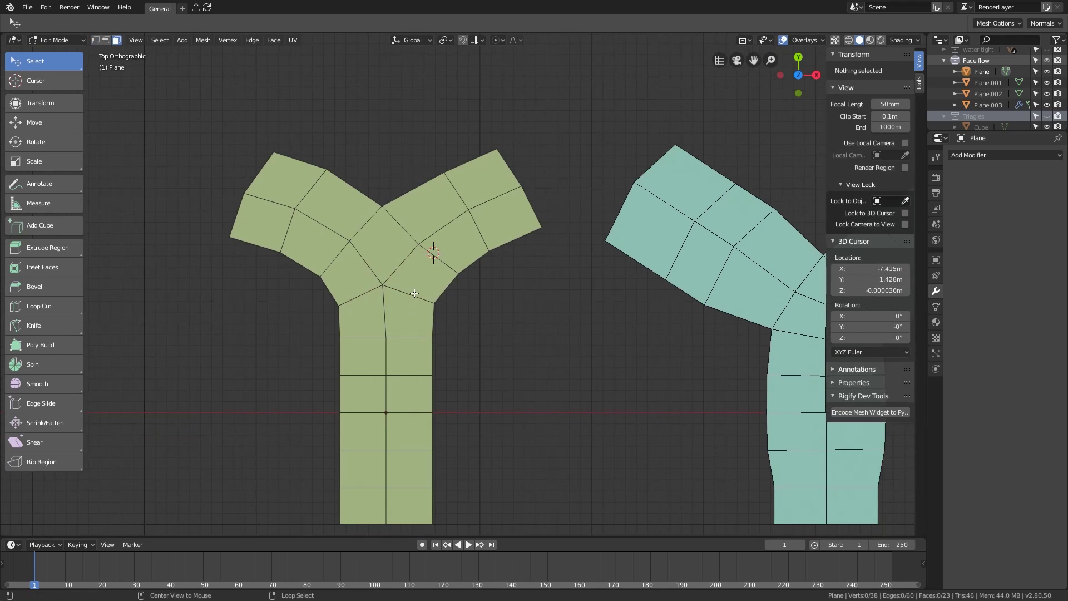
alt+right_click(415, 295)
alt+shift+click(361, 293)
shift+middle_drag(415, 449, 422, 467)
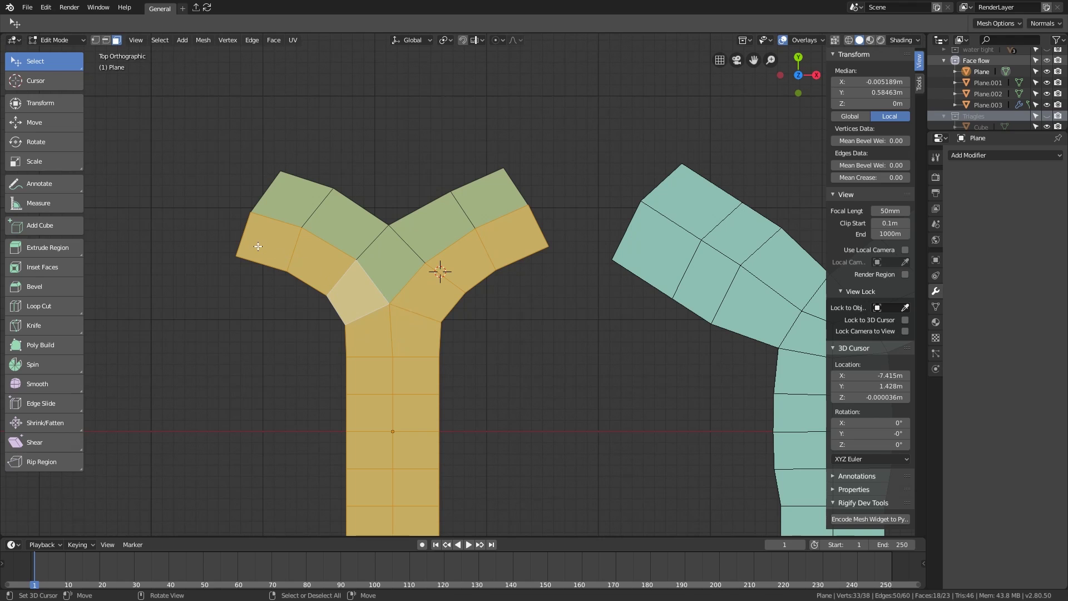
Open the teal Y-shaped mesh in Edit Mode with vertex selection and select the vertex at the centre of its fork.
shift+middle_drag(624, 333, 270, 294)
key(Tab)
right_click(473, 282)
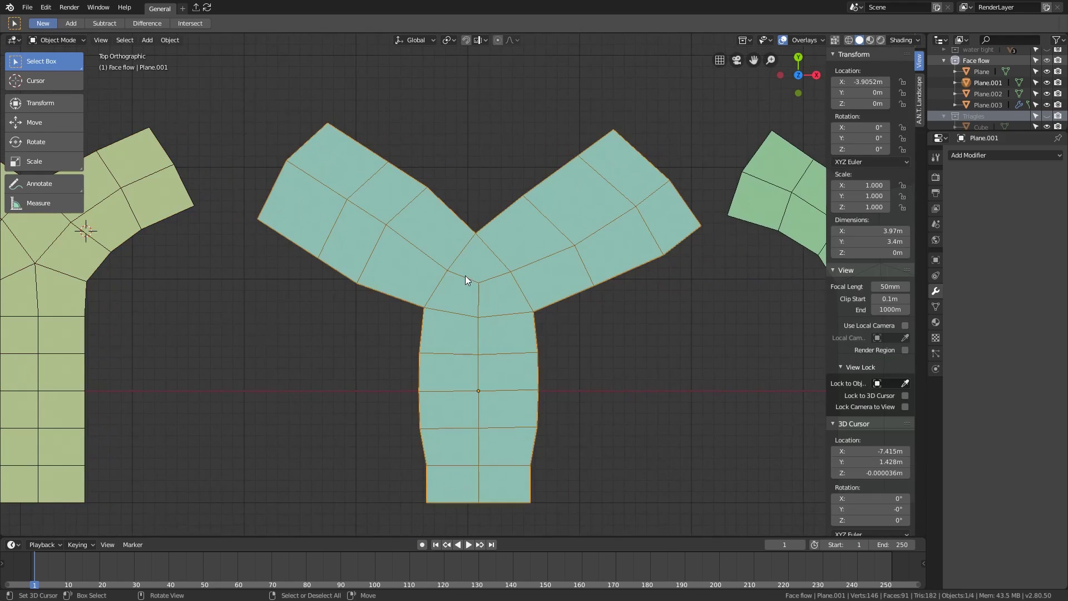
key(Tab)
key(1)
right_click(483, 286)
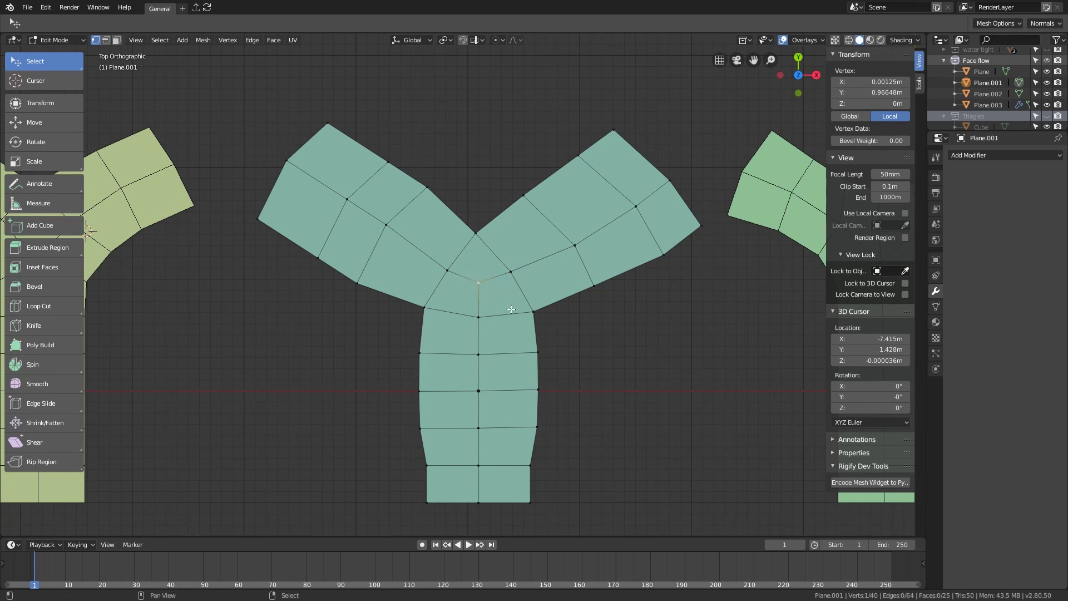
shift+middle_drag(491, 306, 467, 331)
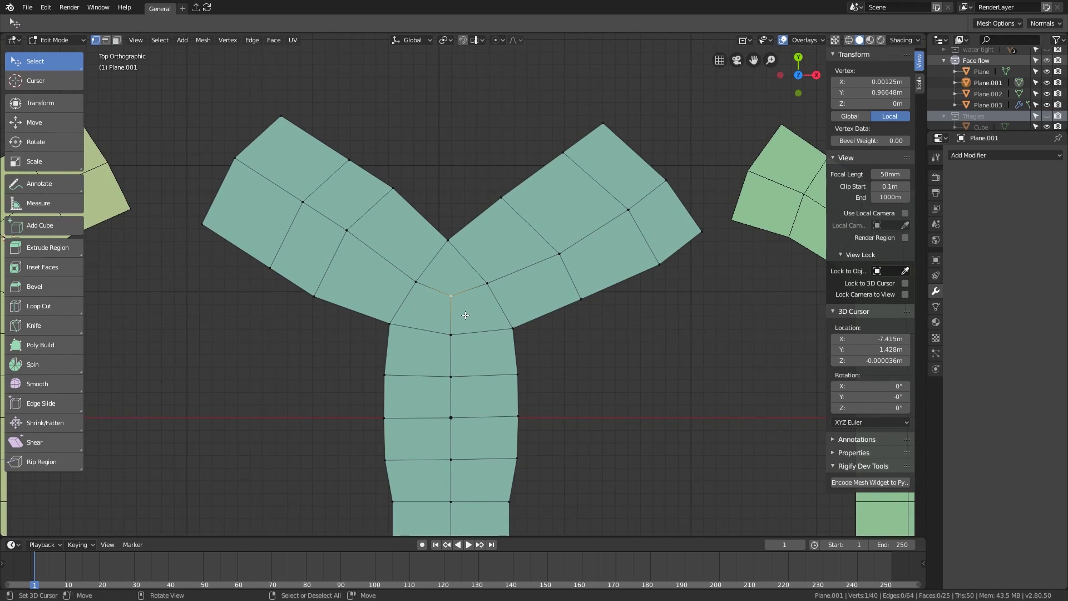
scroll(467, 330, down, 1)
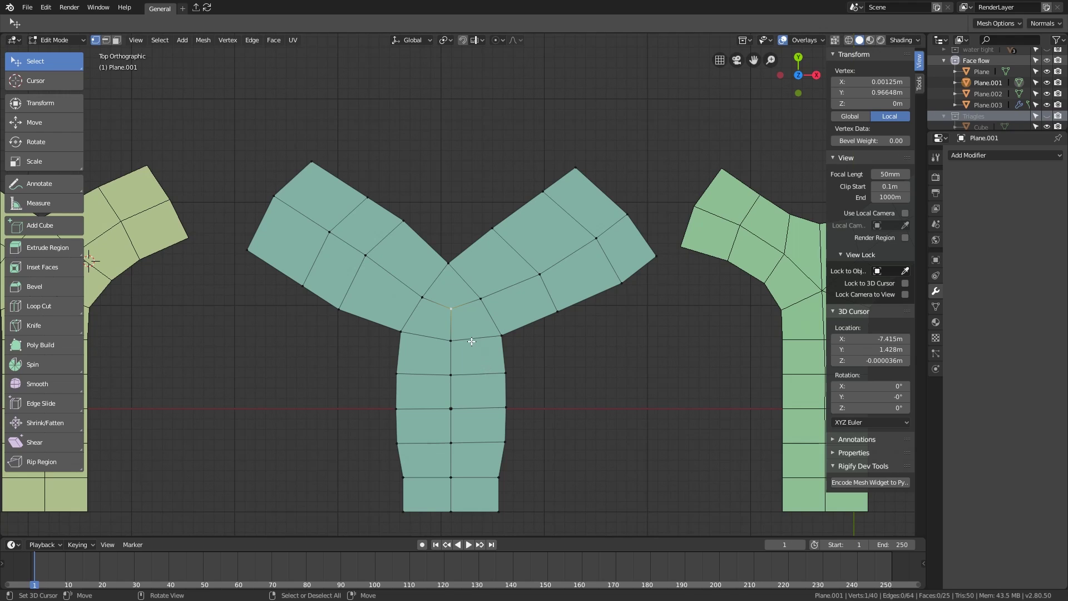
In face selection mode, select both stem face loops of the teal mesh together, where they cross into the opposite arms.
key(3)
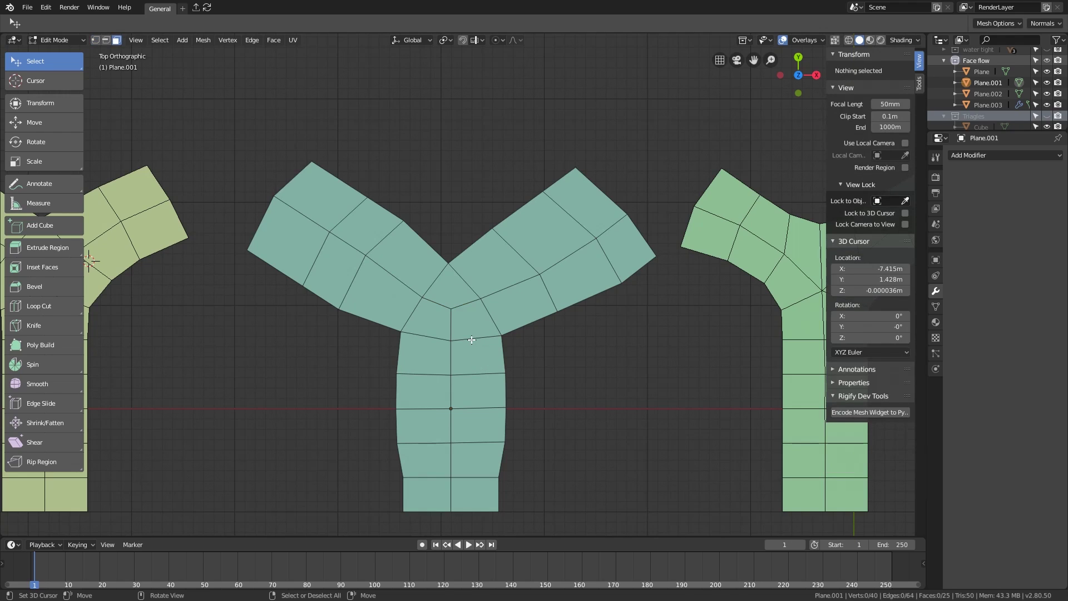
alt+right_click(471, 339)
alt+shift+right_click(429, 337)
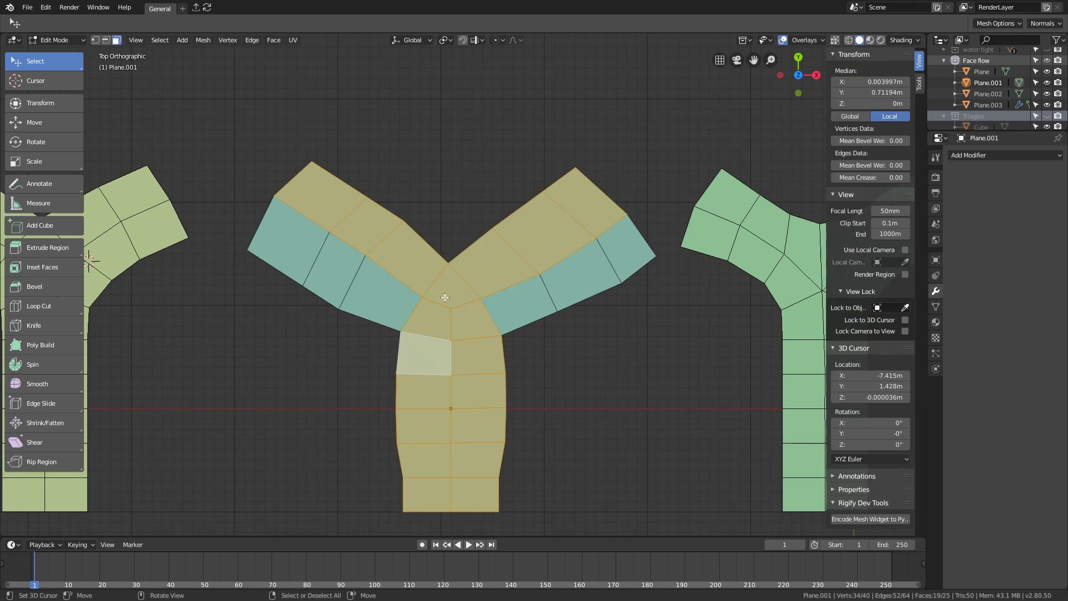
Select the teal mesh's right and left stem face loops alternately, one at a time, ending with the right one.
alt+right_click(482, 332)
alt+right_click(427, 336)
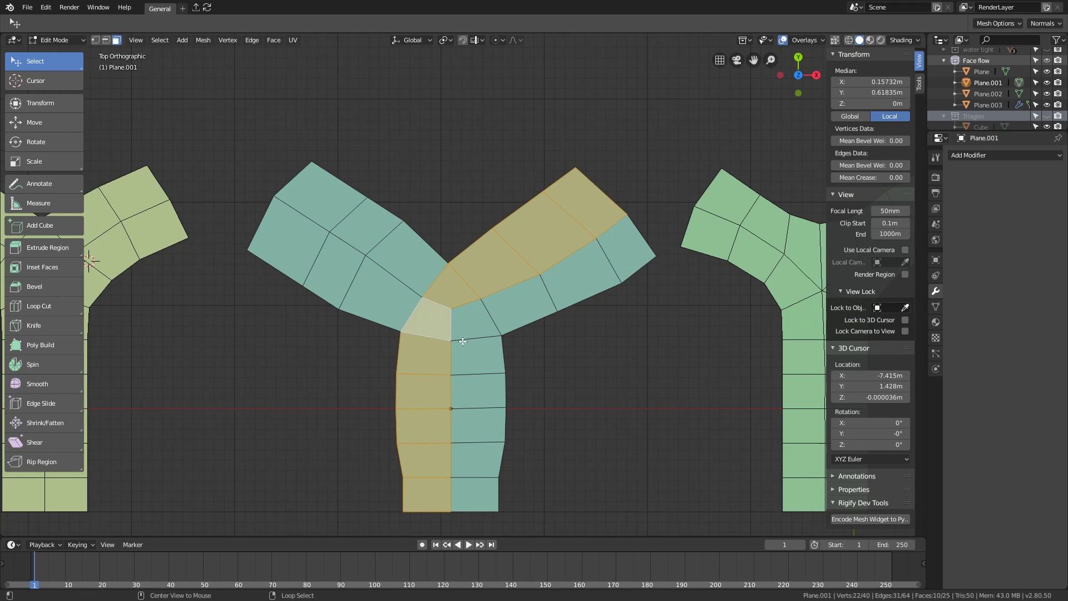
alt+right_click(473, 339)
alt+right_click(430, 336)
alt+right_click(477, 336)
Select the central fork vertex of the green Y-shaped mesh in vertex selection mode and compare its fork with the other two meshes.
shift+middle_drag(614, 347, 449, 338)
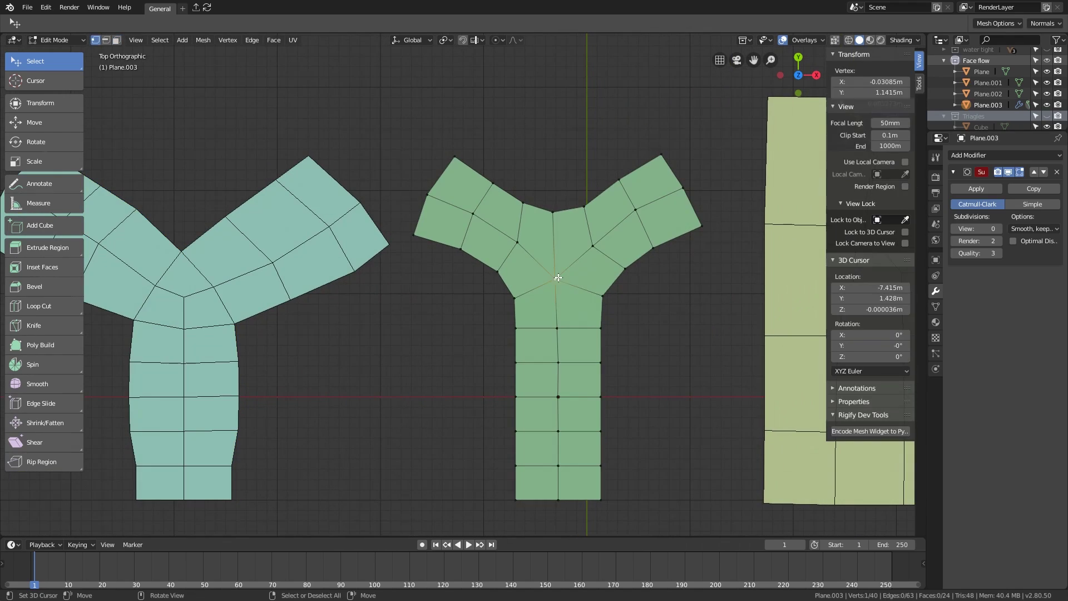
click(556, 278)
scroll(556, 279, up, 2)
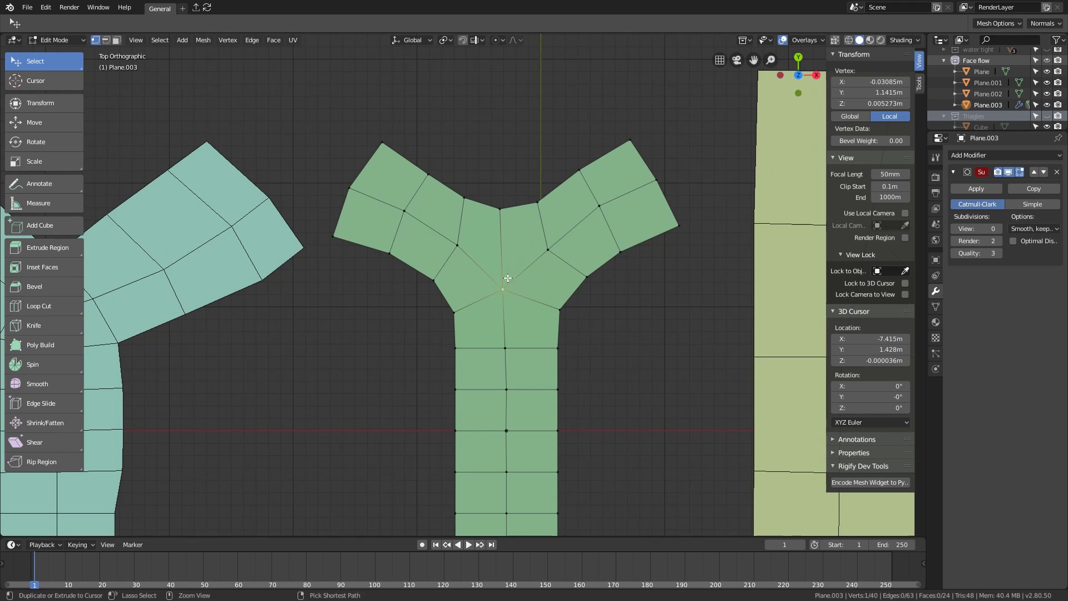
ctrl+middle_drag(507, 279, 505, 308)
shift+middle_drag(402, 308, 786, 330)
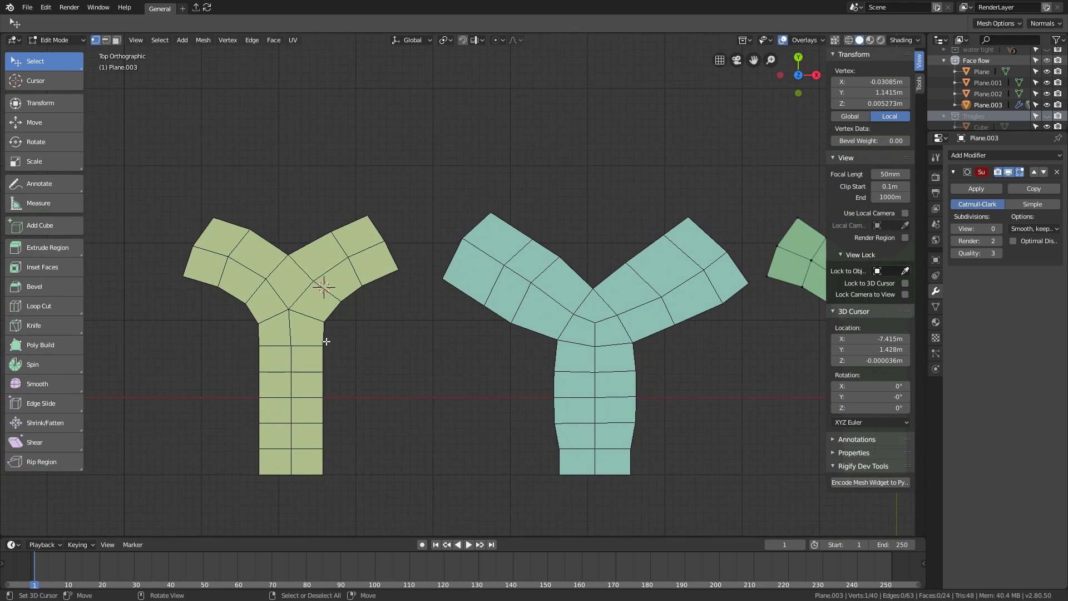
shift+middle_drag(722, 301, 321, 312)
ctrl+middle_drag(501, 320, 520, 370)
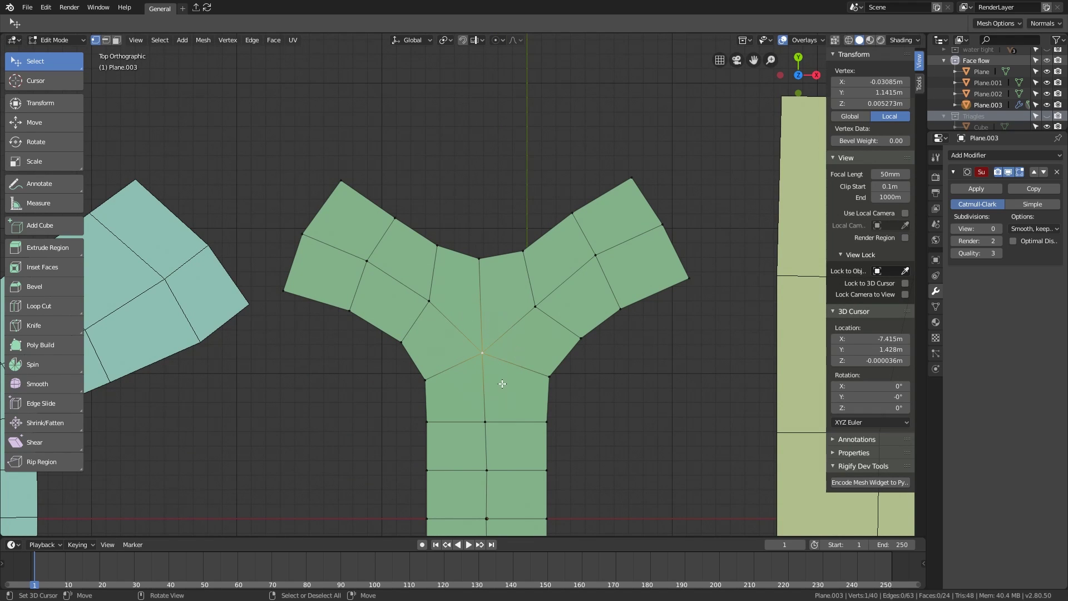
Leave the green mesh's Edit Mode, open the leftmost Y-shaped mesh for editing and select its central fork vertex.
middle_drag(501, 383, 478, 352)
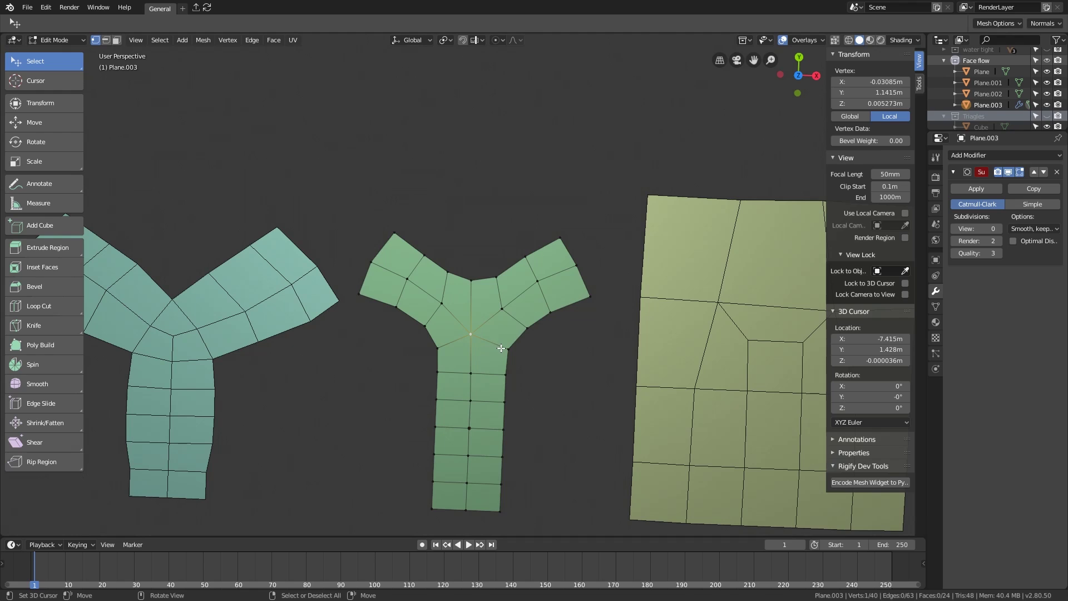
key(KP_7)
scroll(519, 377, down, 2)
shift+middle_drag(579, 335, 591, 360)
key(Tab)
scroll(561, 355, down, 2)
shift+middle_drag(189, 329, 268, 350)
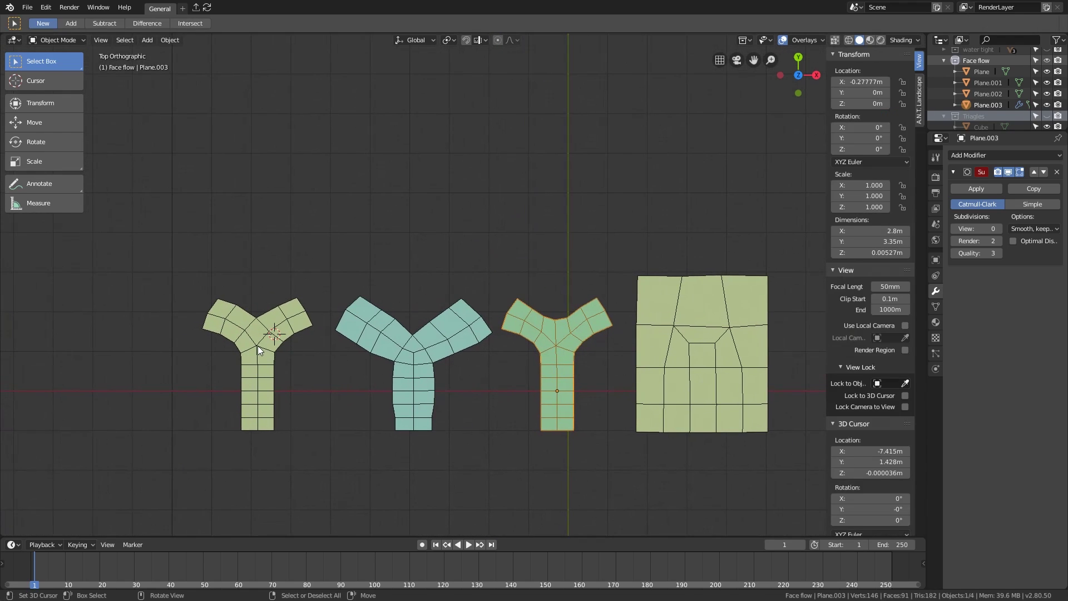
click(258, 346)
key(Tab)
click(257, 346)
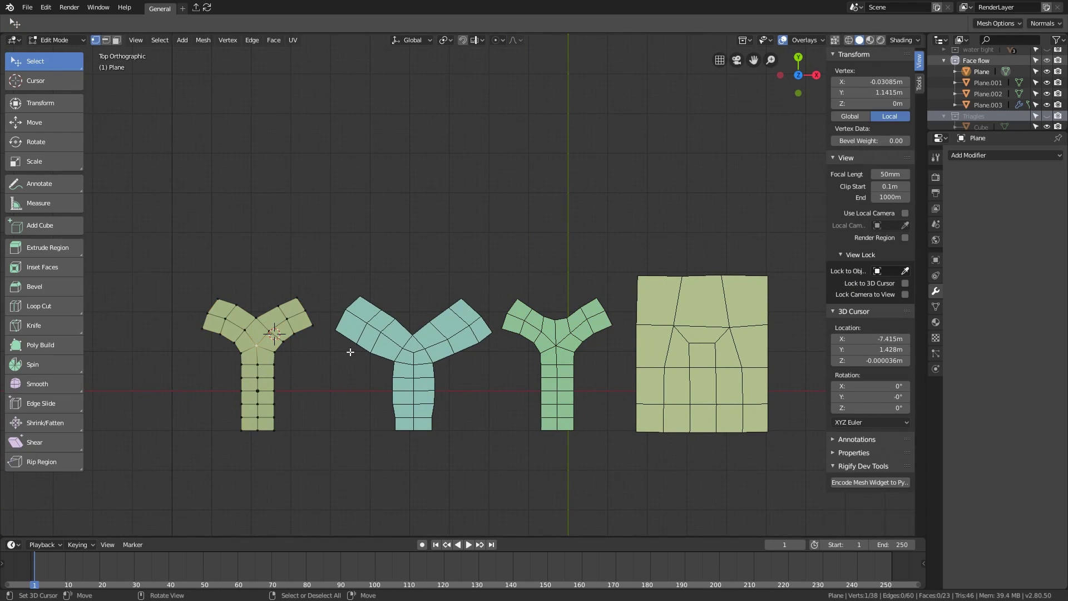
Open all three Y-shaped meshes in Edit Mode together and select the central fork vertex of each.
key(Tab)
shift+right_click(412, 358)
shift+right_click(548, 355)
key(Tab)
right_click(259, 346)
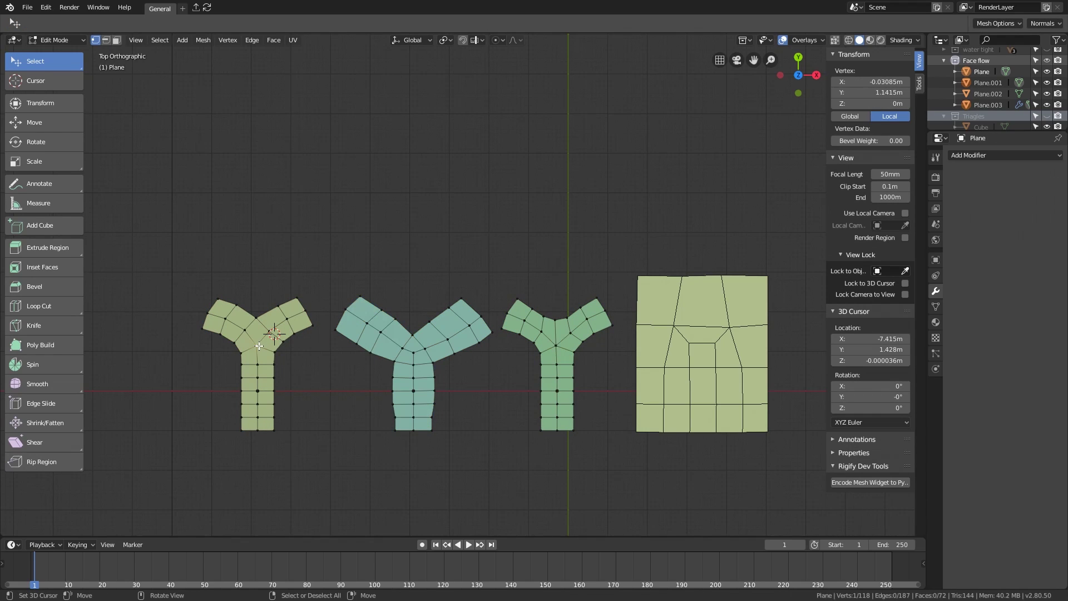
shift+click(413, 352)
shift+click(556, 349)
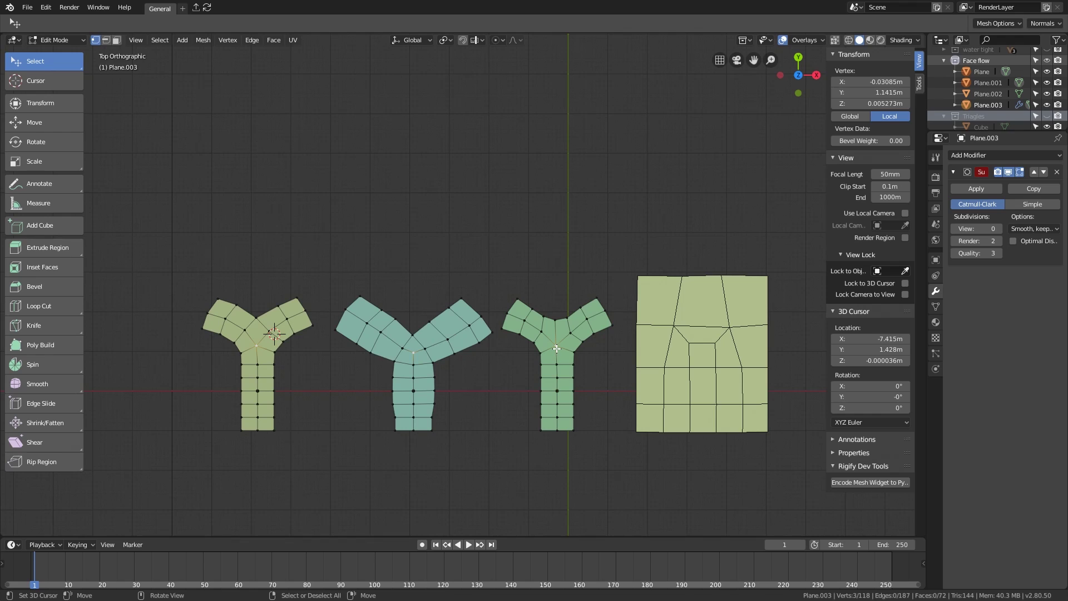
Leave Edit Mode on the Y-shaped meshes, open the large rectangular plane for editing and select its bottom edge loop.
key(Tab)
click(692, 386)
key(KP_Decimal)
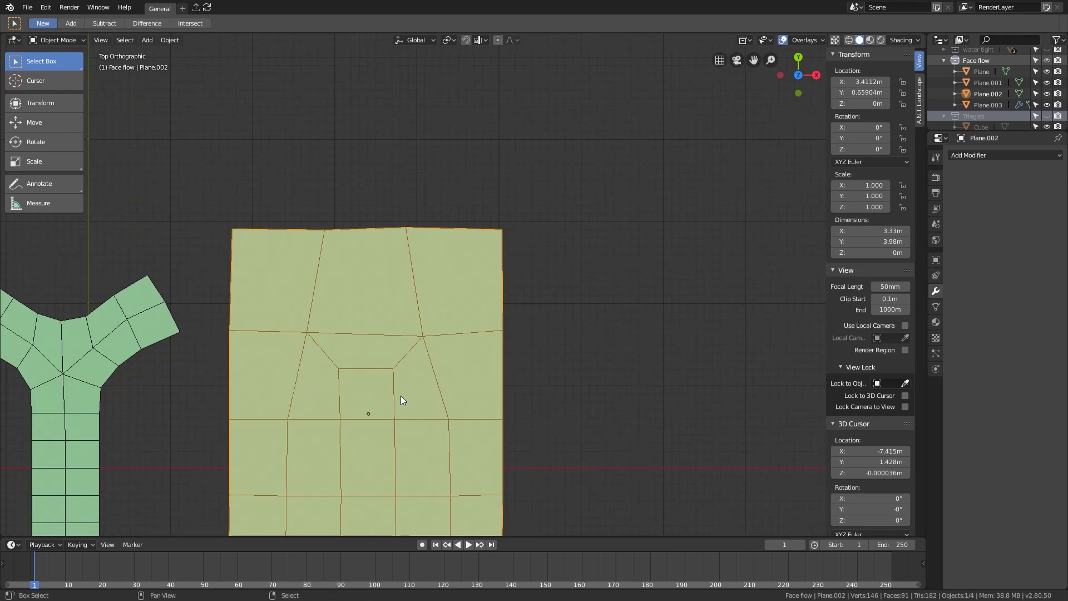
scroll(445, 344, down, 2)
key(Tab)
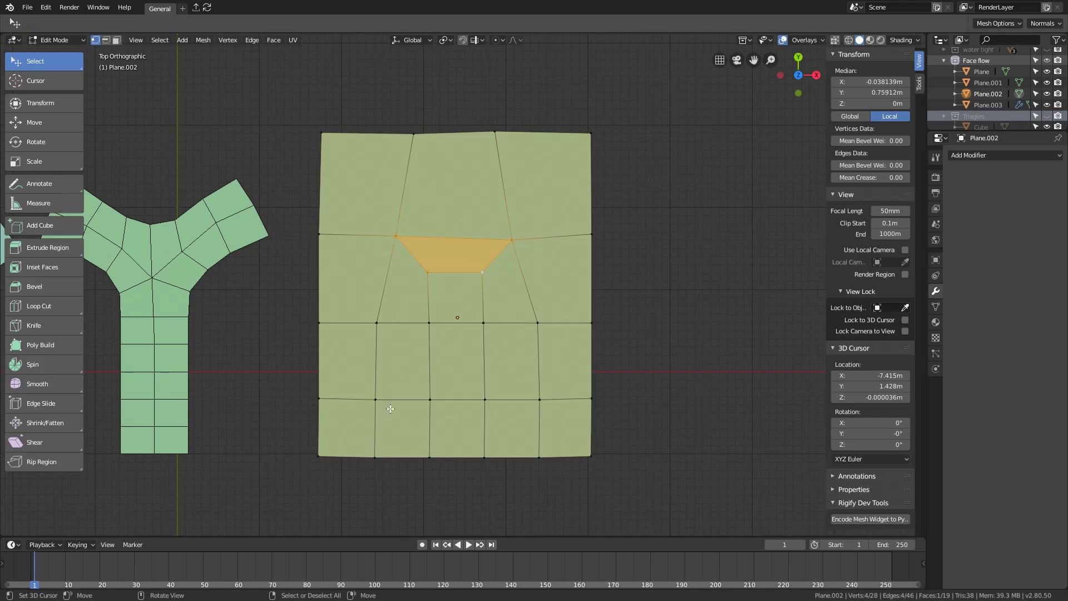
alt+click(342, 458)
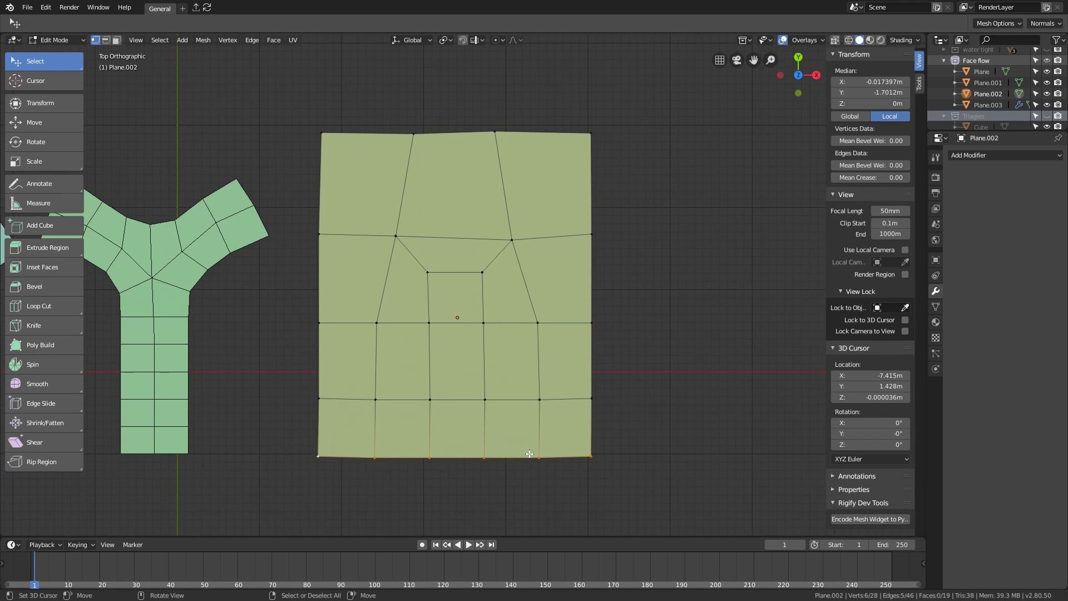
Select the rectangular plane's top edge loop and extrude it upward twice, by about 1.1 m and about 1.5 m.
shift+middle_drag(571, 379, 569, 436)
alt+click(448, 191)
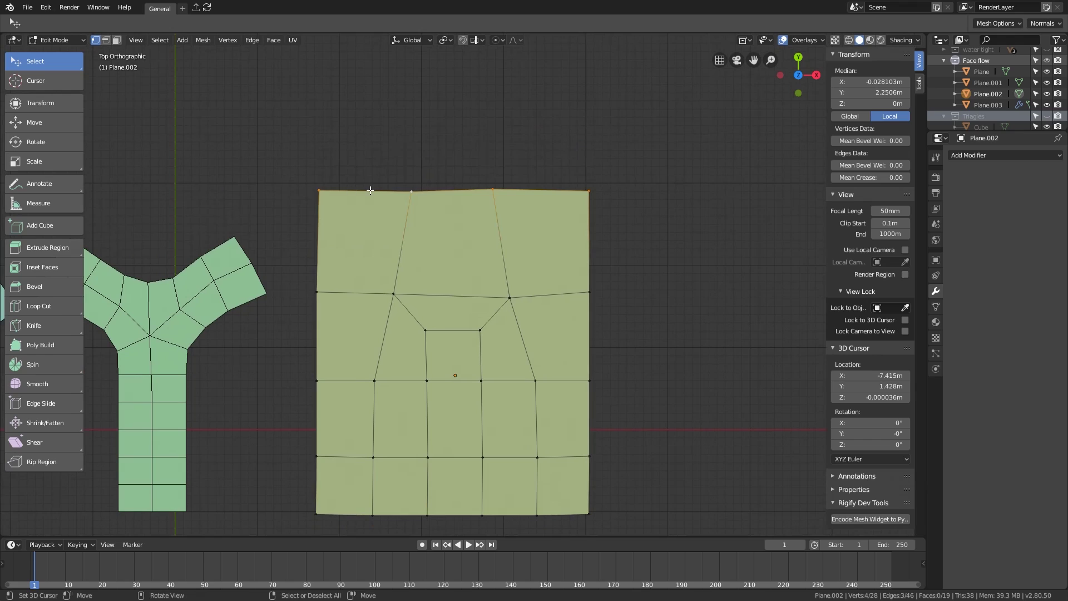
scroll(564, 192, down, 2)
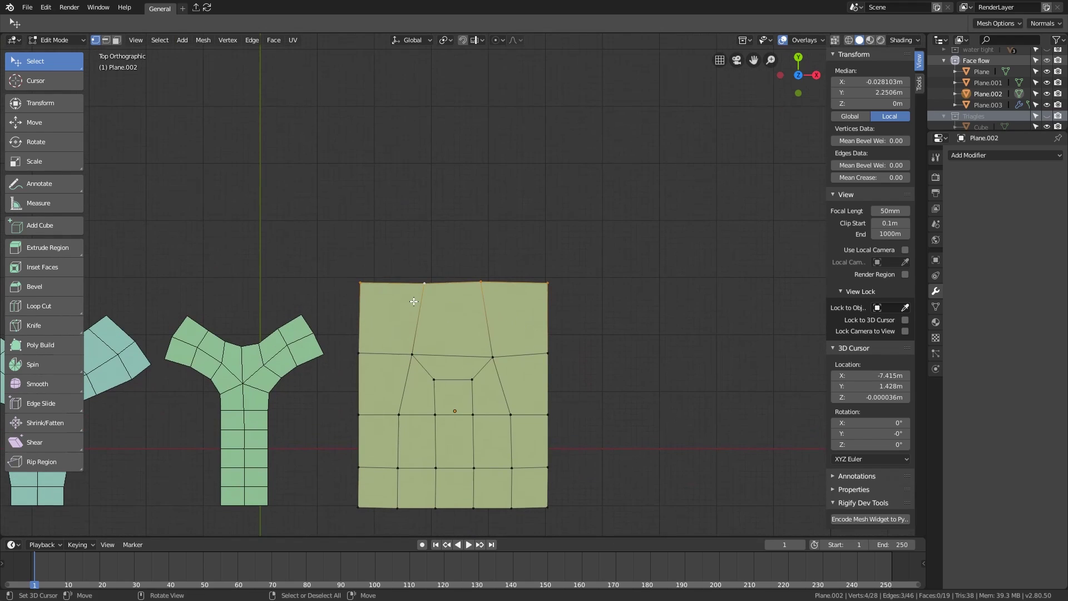
key(e)
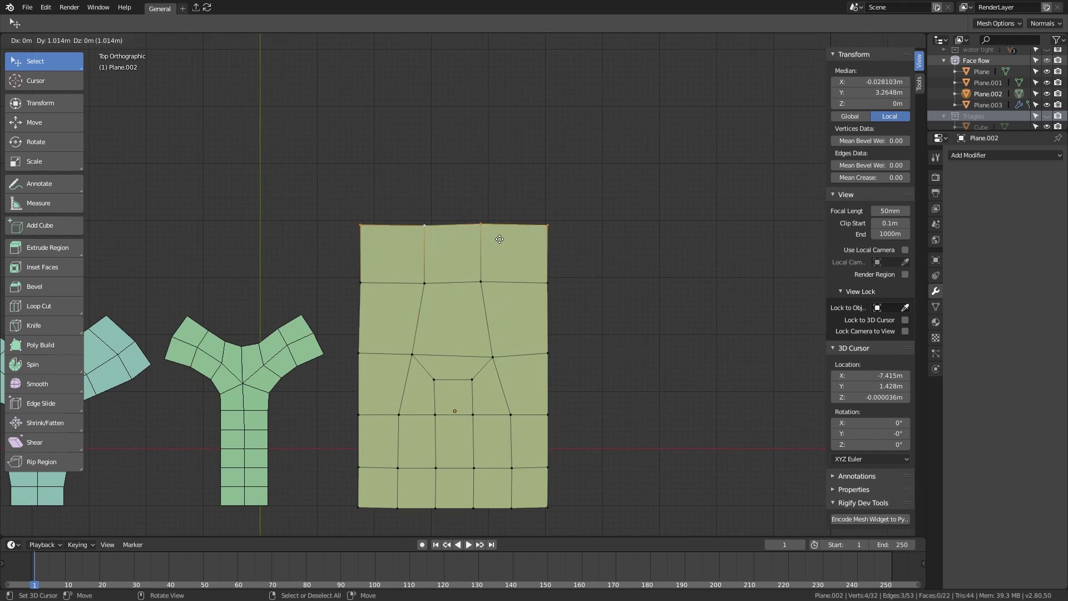
click(498, 238)
key(e)
click(487, 197)
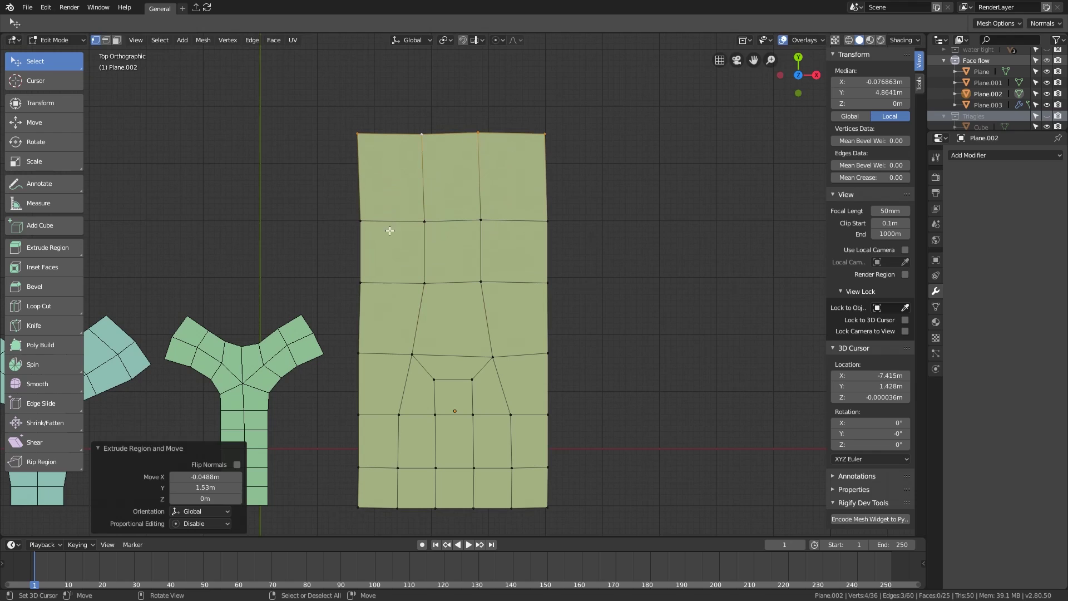
In face selection mode, select the arch-shaped face loop that turns around the lower centre of the rectangular plane.
shift+middle_drag(607, 383, 612, 322)
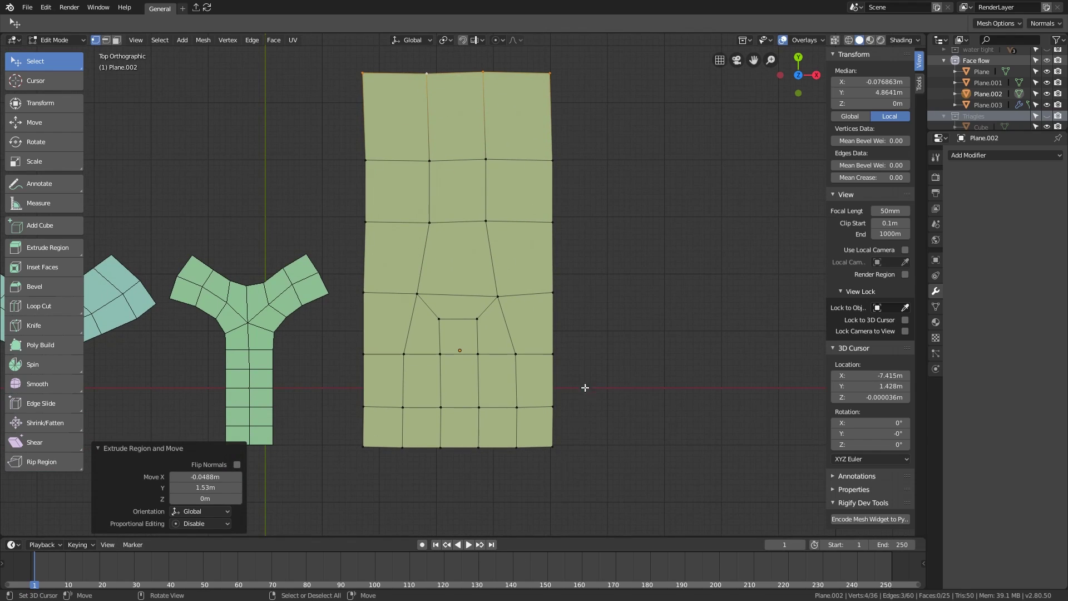
scroll(479, 423, up, 2)
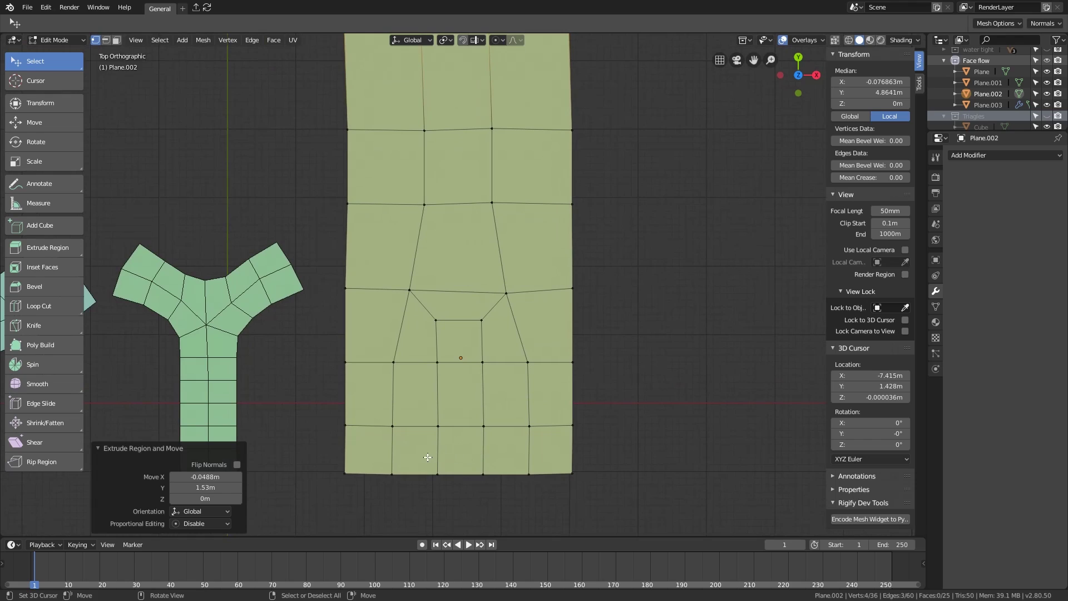
shift+middle_drag(397, 386, 392, 417)
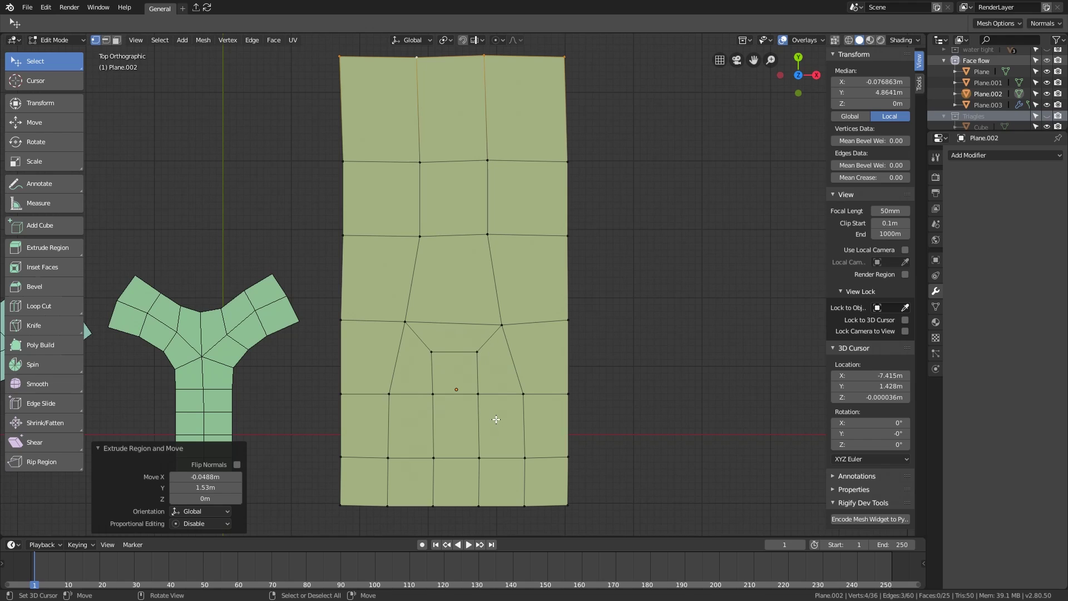
key(3)
alt+click(499, 363)
shift+middle_drag(501, 439, 488, 414)
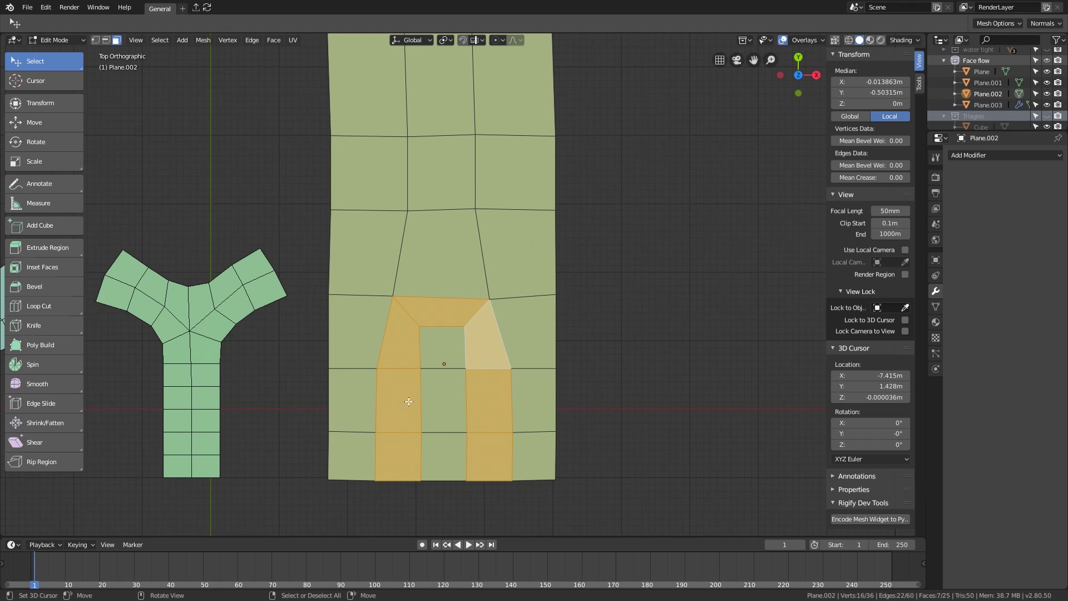
shift+middle_drag(409, 402, 466, 339)
scroll(501, 292, down, 1)
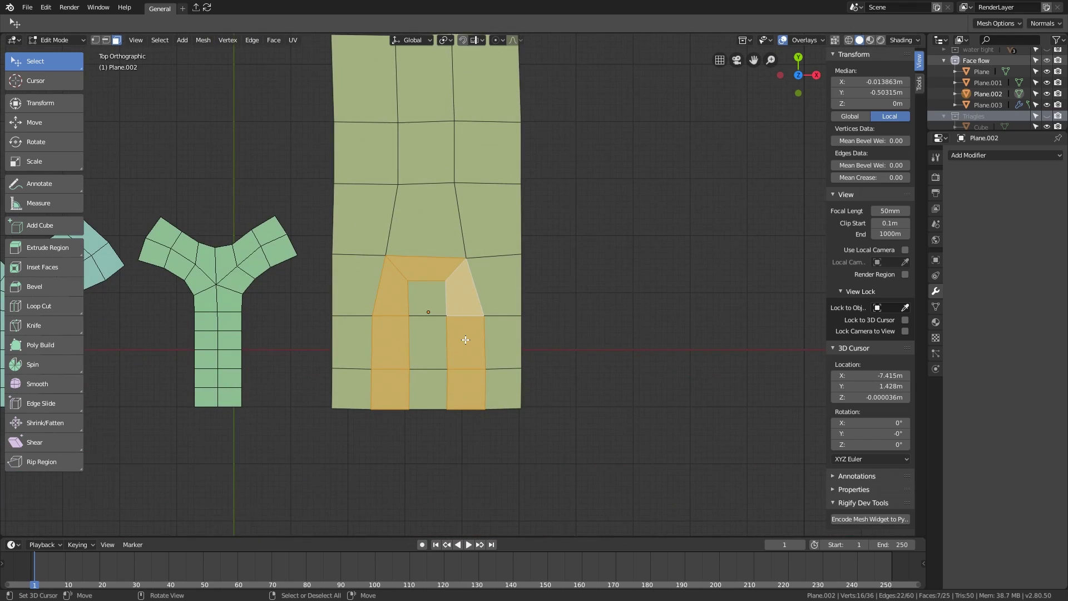
In vertex selection mode, select the arch's upper-left outer corner, add the inner corner, and end with only the outer corner vertex selected.
scroll(466, 340, up, 2)
key(1)
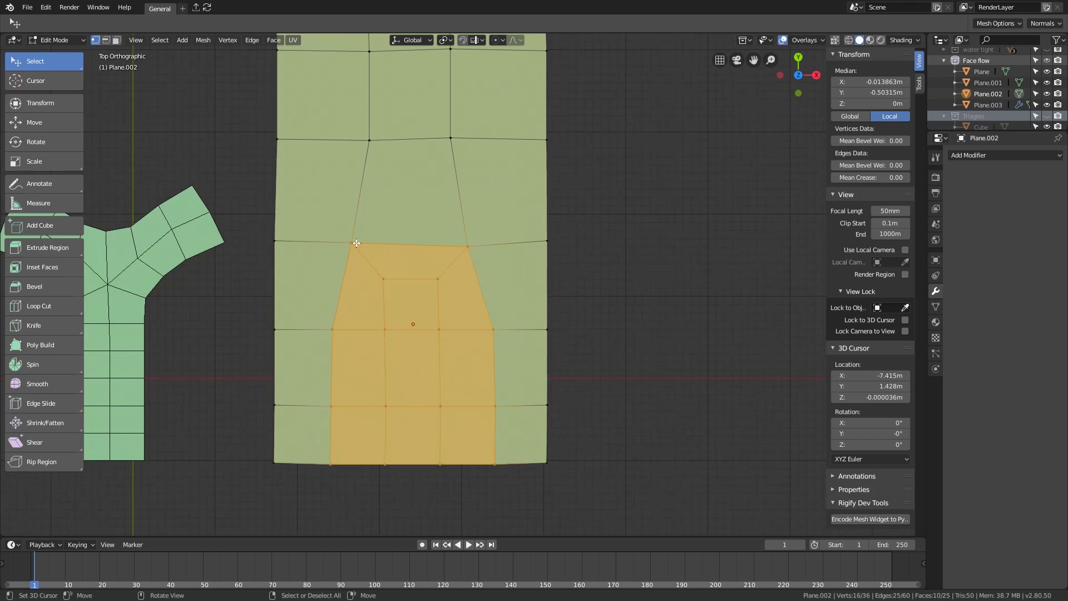
click(351, 242)
shift+click(383, 279)
shift+middle_drag(451, 315, 495, 351)
shift+middle_drag(387, 301, 541, 332)
scroll(464, 361, down, 1)
click(537, 309)
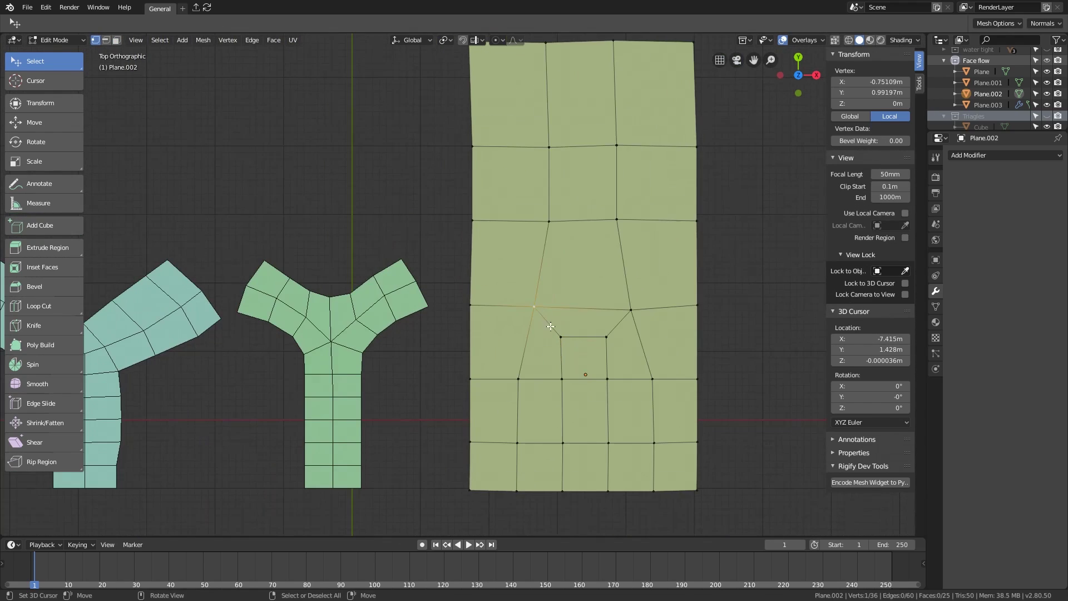
Select the arch's upper-right outer corner vertex and move it about -0.04 m in X and 0.09 m in Y.
click(626, 319)
drag(637, 306, 636, 301)
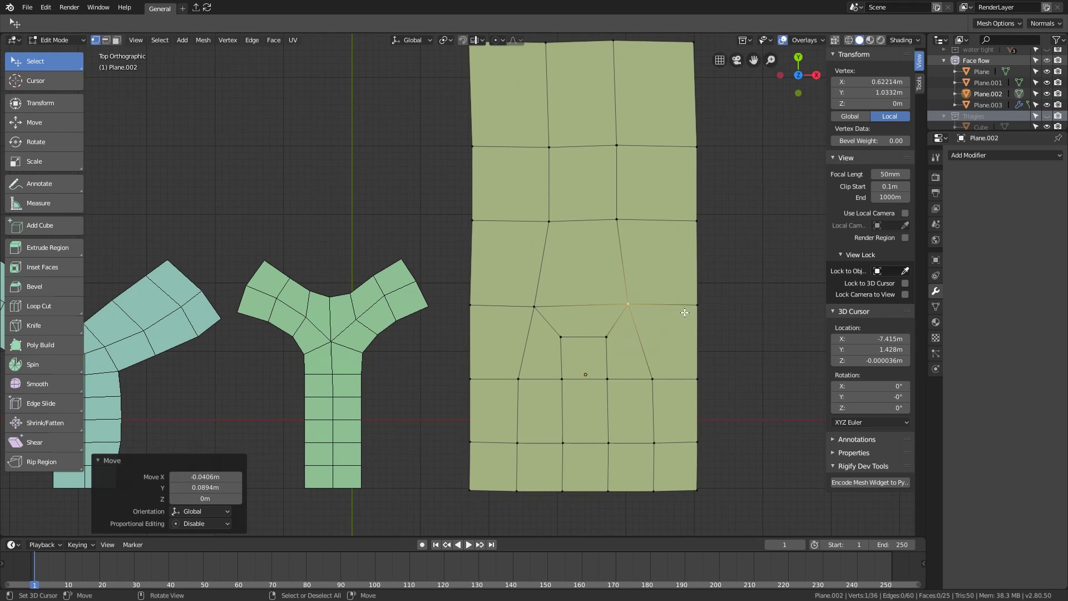
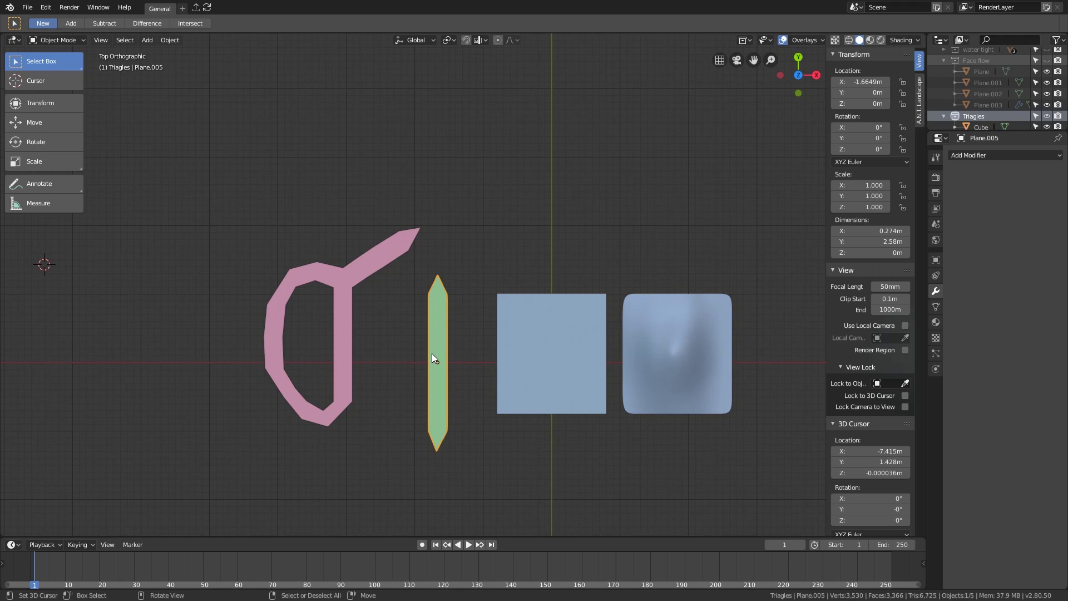
Open the narrow green strip in Edit Mode and select the triangular faces at both of its ends in face selection mode.
key(Tab)
scroll(406, 340, up, 3)
shift+middle_drag(496, 376, 456, 306)
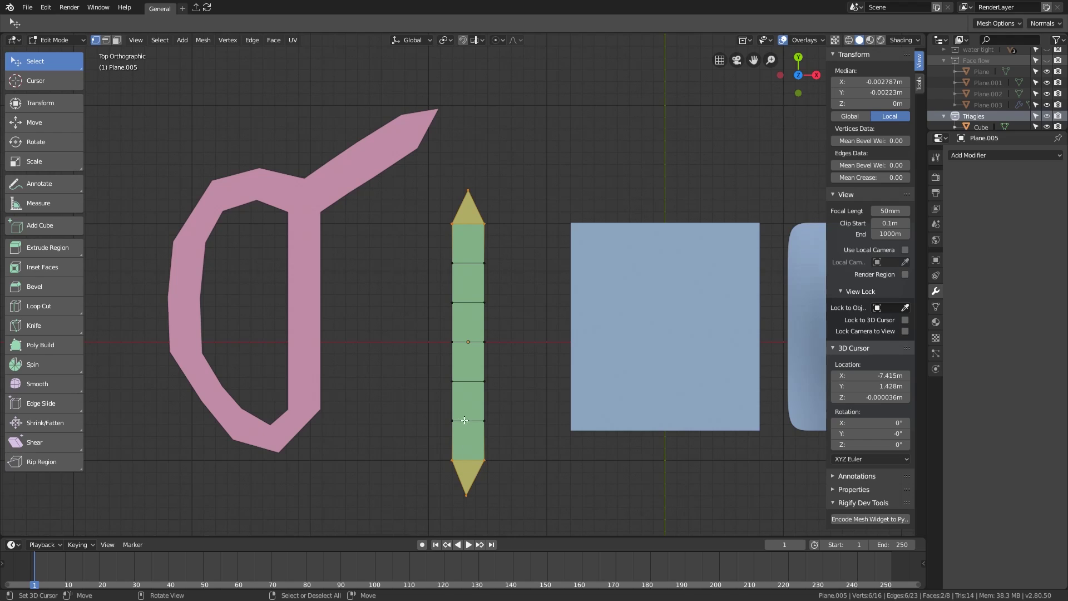
key(3)
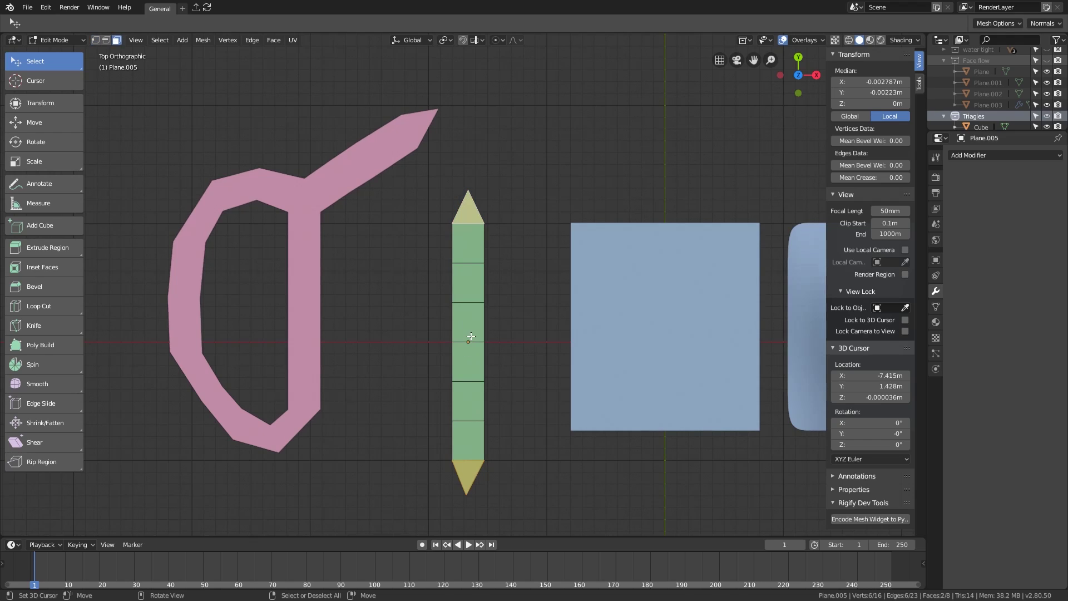
key(ctrl+i)
key(ctrl+i)
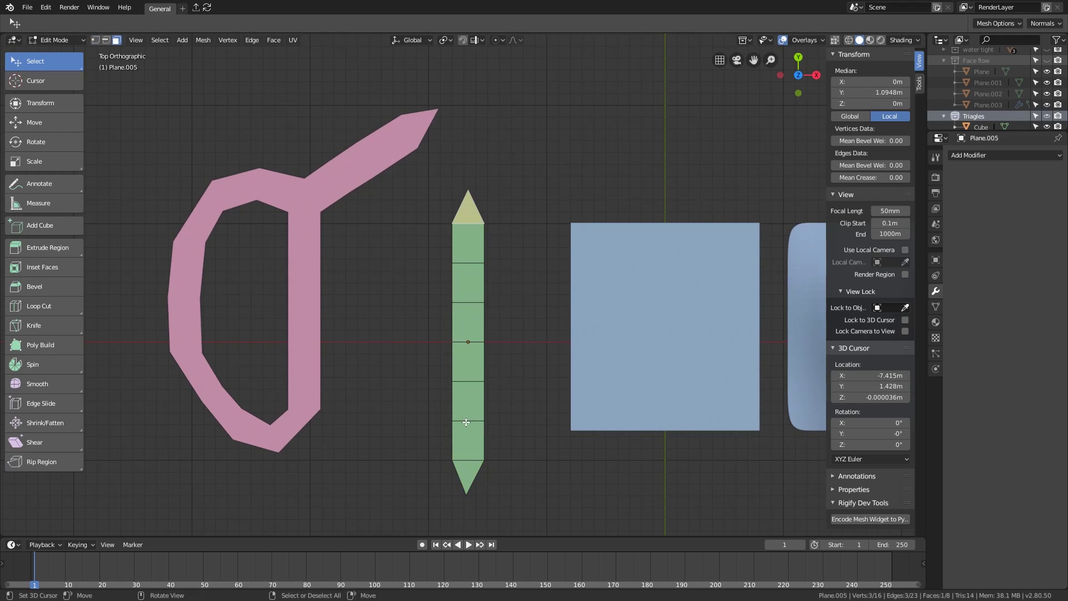
click(465, 209)
shift+click(470, 473)
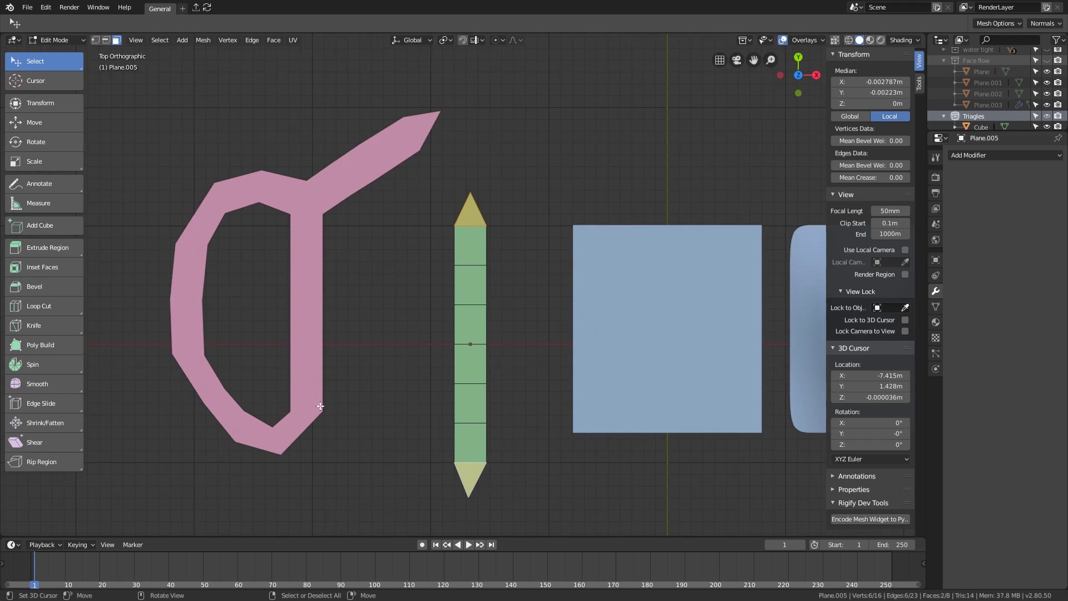
Open the pink mesh in Edit Mode and select its curved ring's face loop, followed by the diagonal branch's face loop alone.
key(Tab)
click(316, 350)
shift+middle_drag(315, 353, 505, 345)
key(Tab)
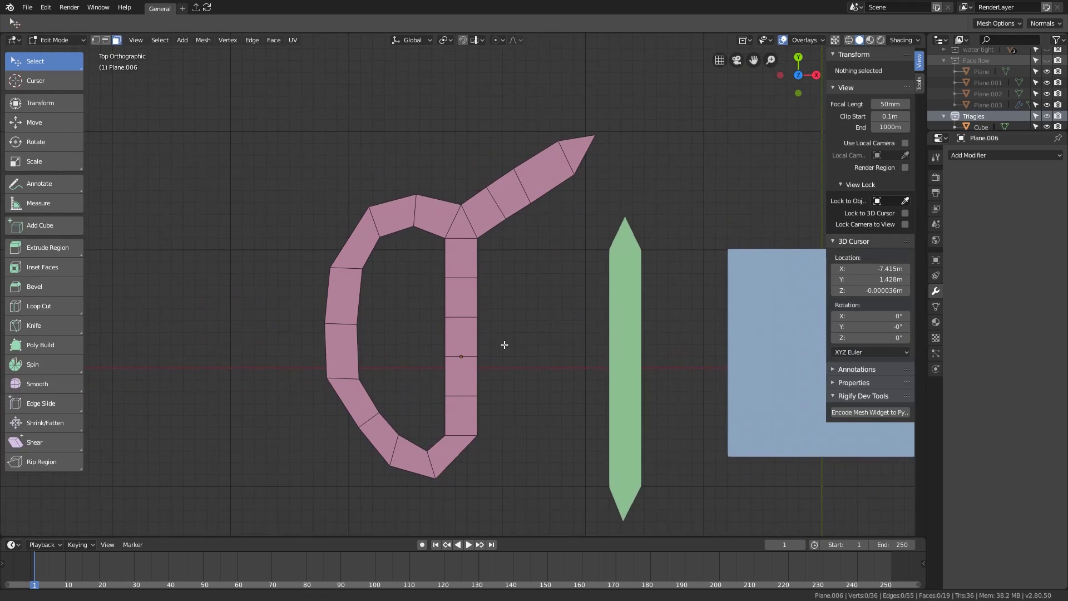
click(456, 225)
alt+click(438, 214)
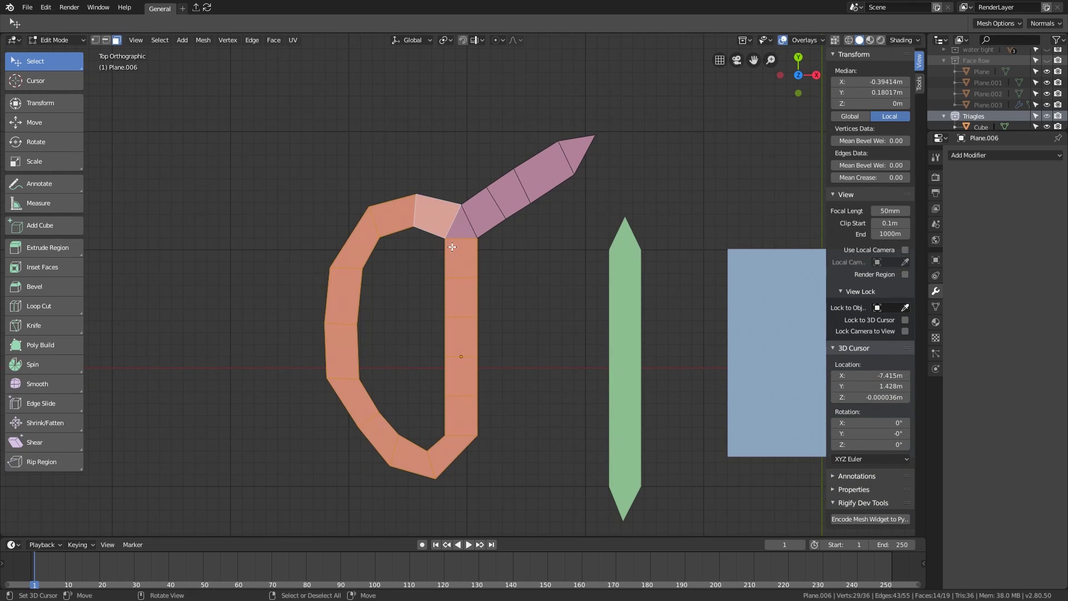
alt+click(469, 219)
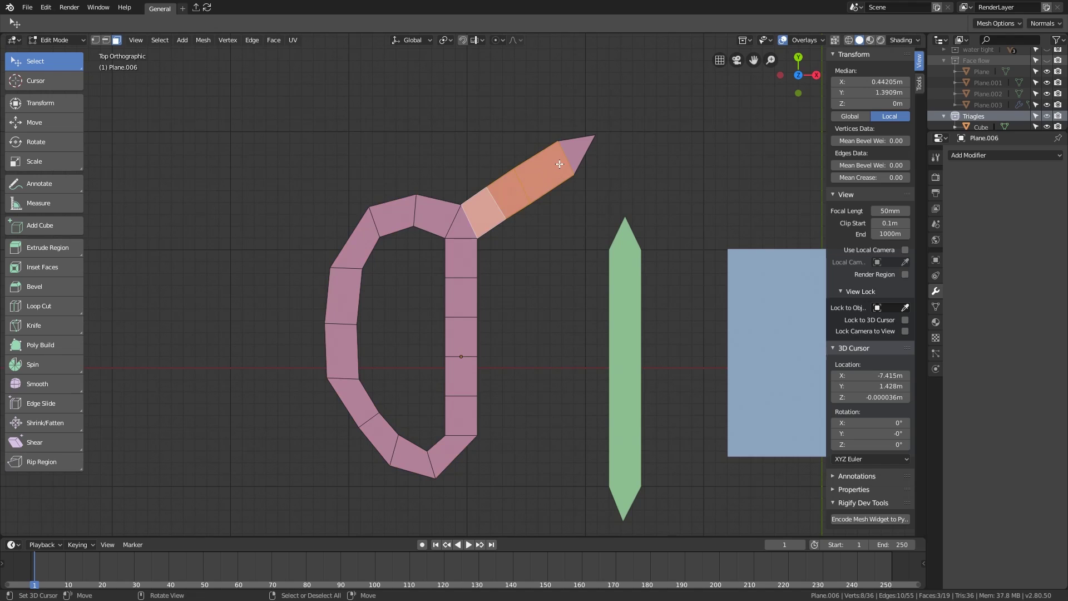
Select the pink mesh's triangular faces one at a time: the branch tip, the junction triangle, and the tip again.
shift+middle_drag(599, 228, 602, 319)
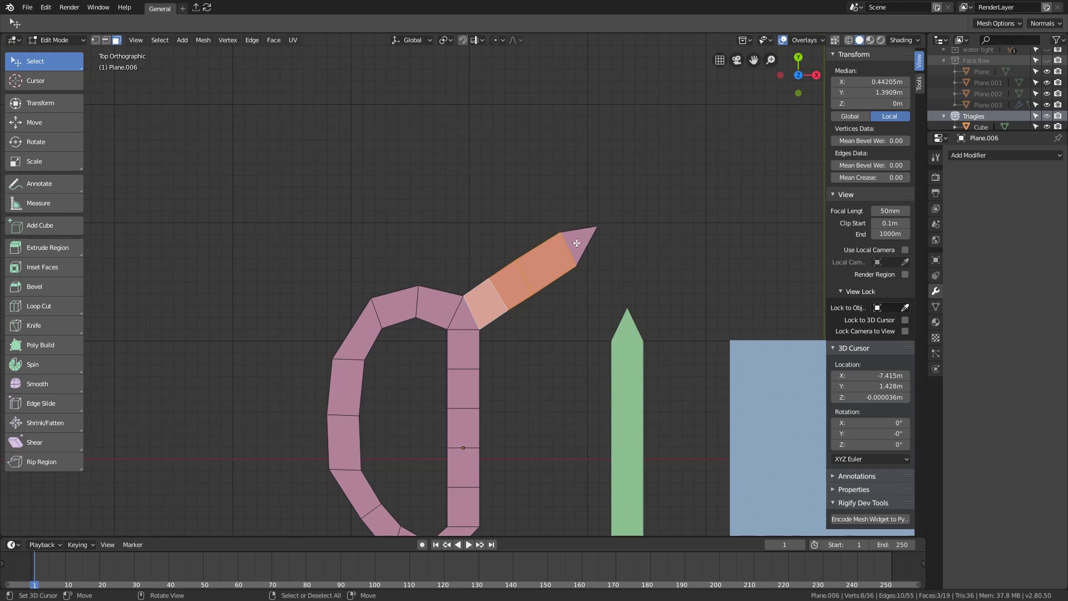
click(577, 239)
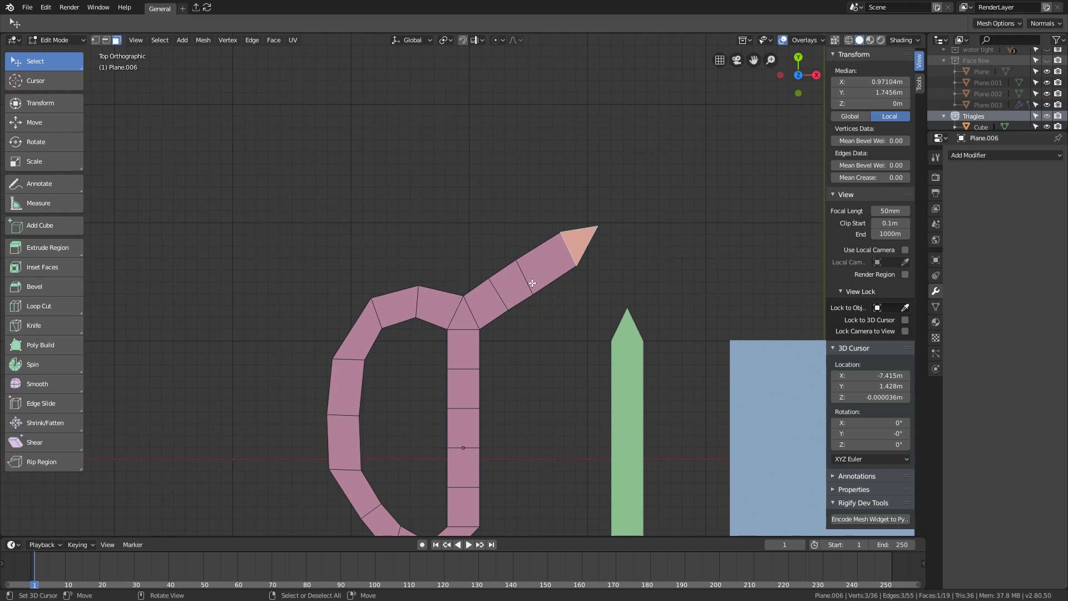
shift+middle_drag(616, 251, 616, 251)
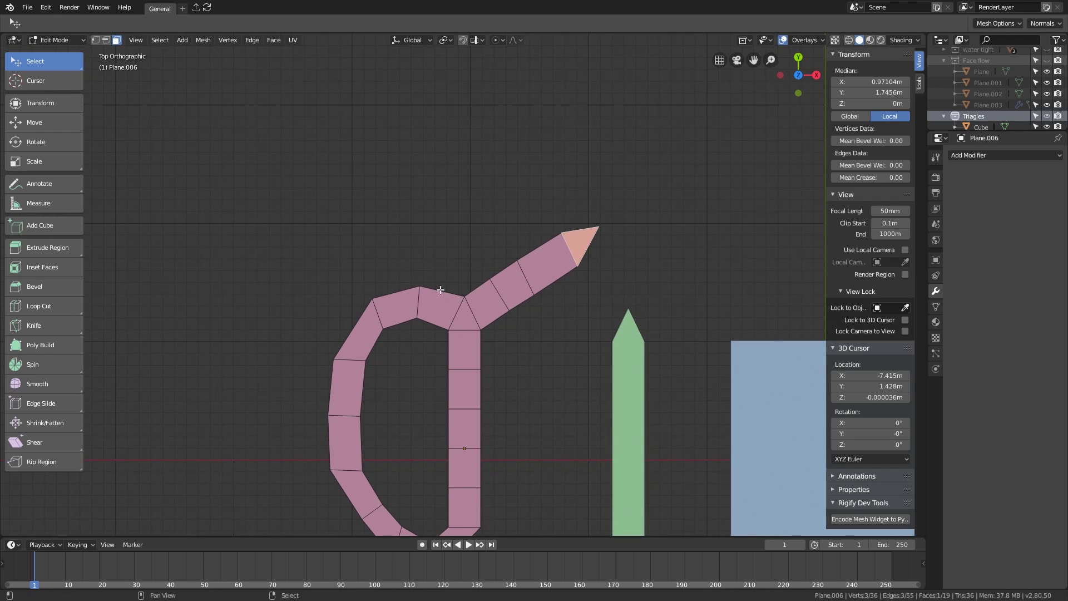
click(466, 324)
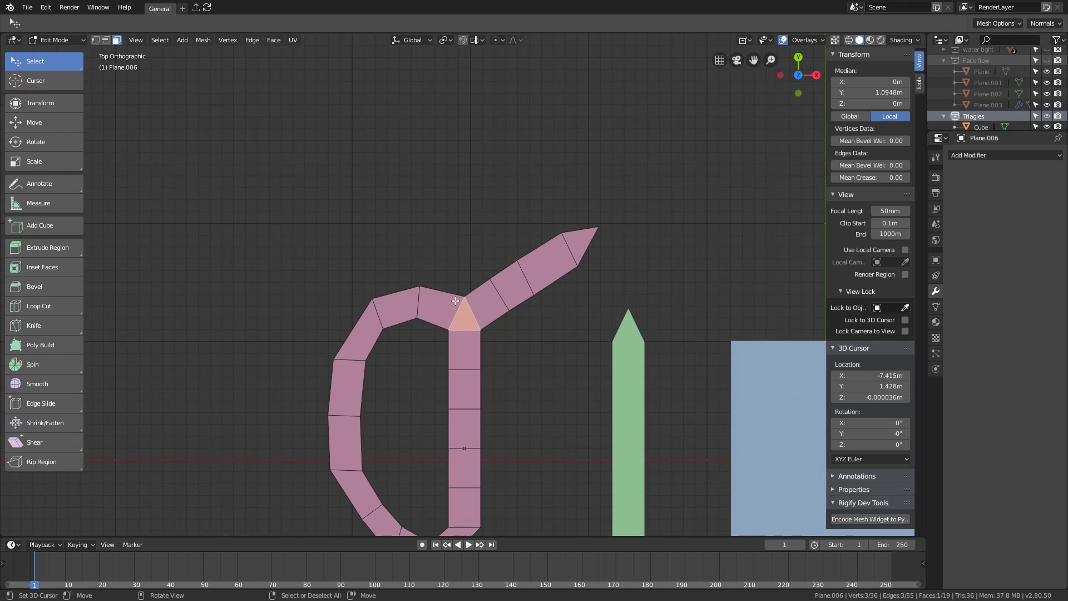
click(579, 239)
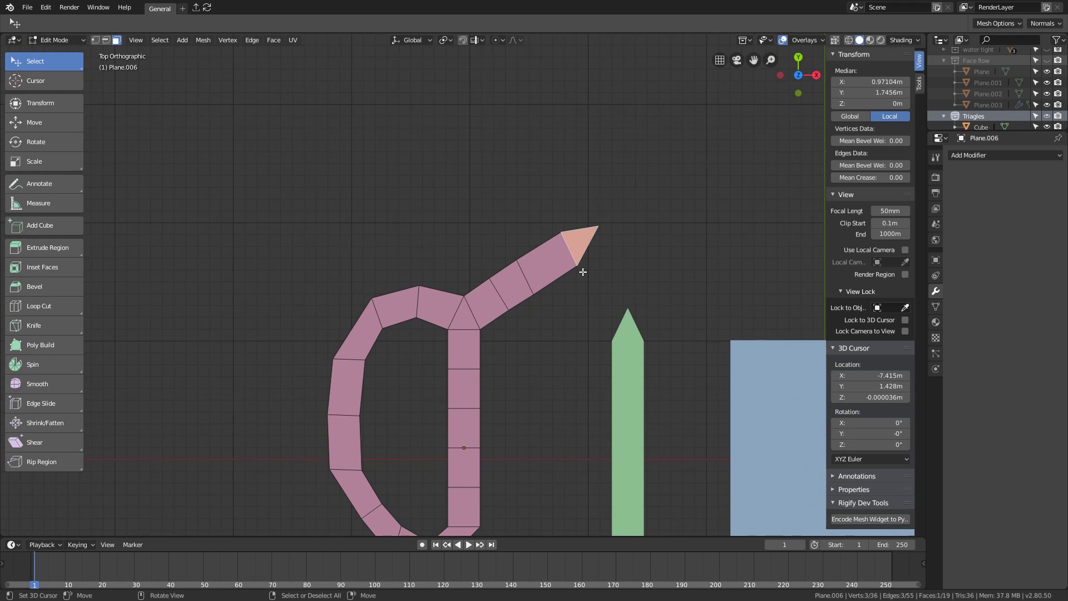
Leave Edit Mode on the pink mesh and open the flat blue square in Edit Mode.
key(Tab)
shift+middle_drag(638, 322, 340, 248)
click(508, 346)
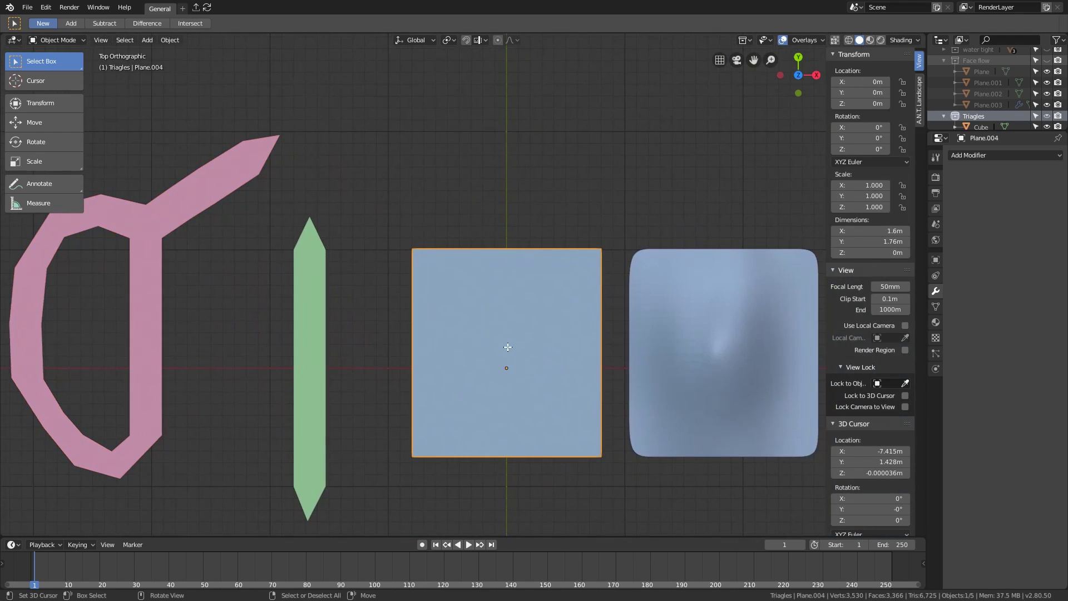
key(Tab)
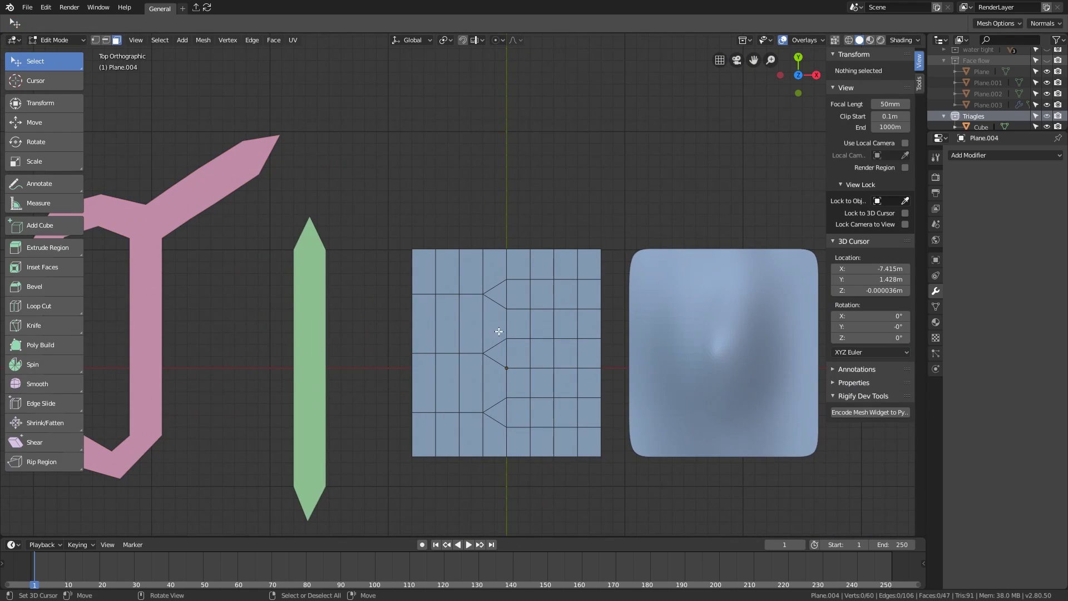
Select the three triangular faces in the middle of the flat blue square's grid.
click(500, 296)
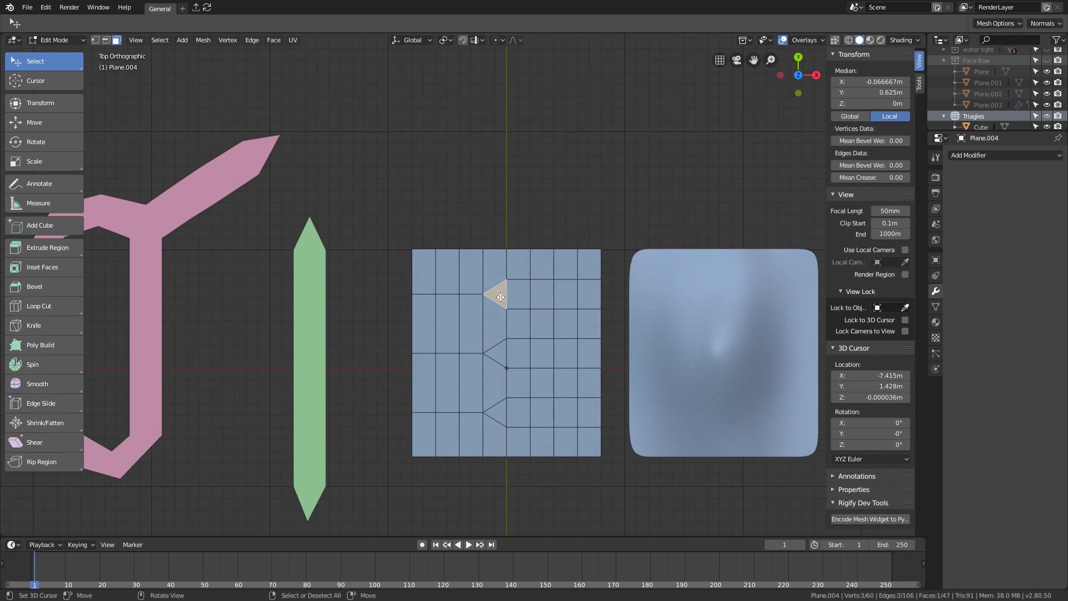
shift+click(500, 341)
shift+click(501, 414)
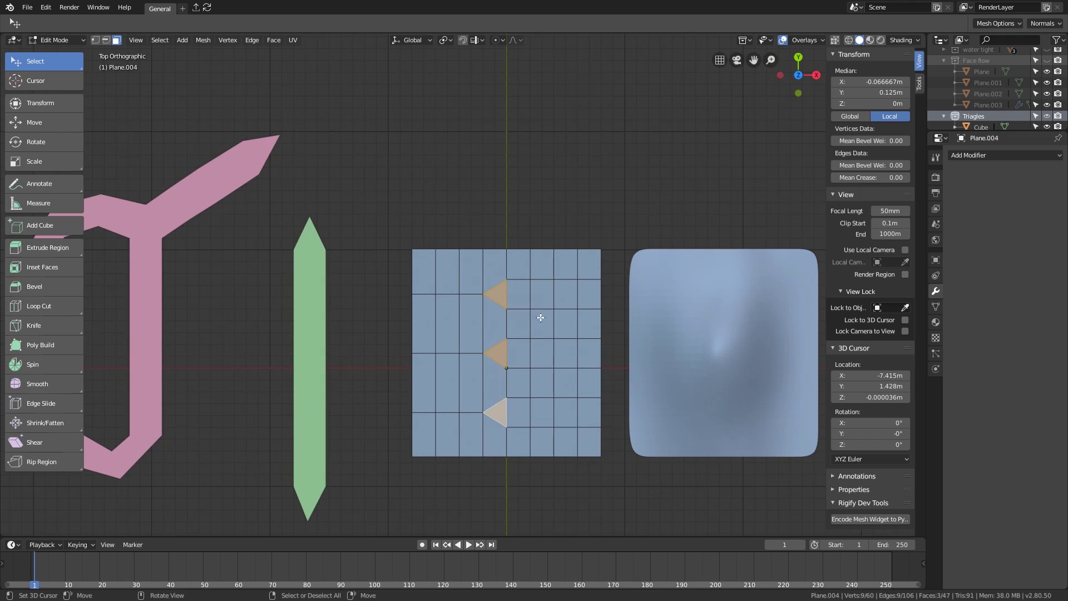
ctrl+middle_drag(517, 309, 481, 305)
scroll(481, 306, up, 1)
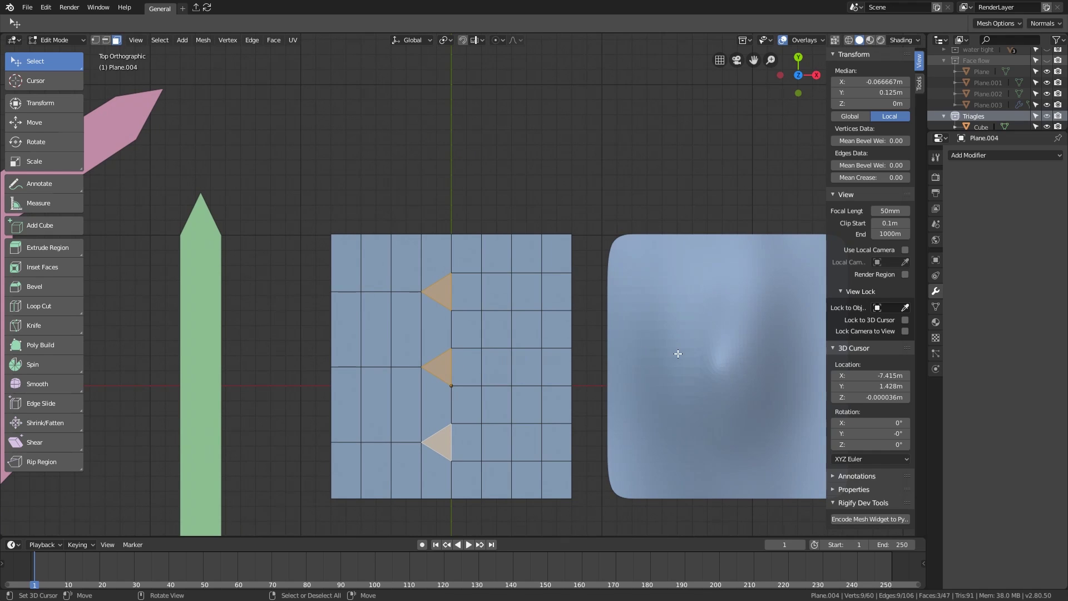
Open the curved blue mesh in Edit Mode and turn off its Subdivision modifier's viewport display.
key(Tab)
shift+middle_drag(722, 353, 476, 272)
click(426, 362)
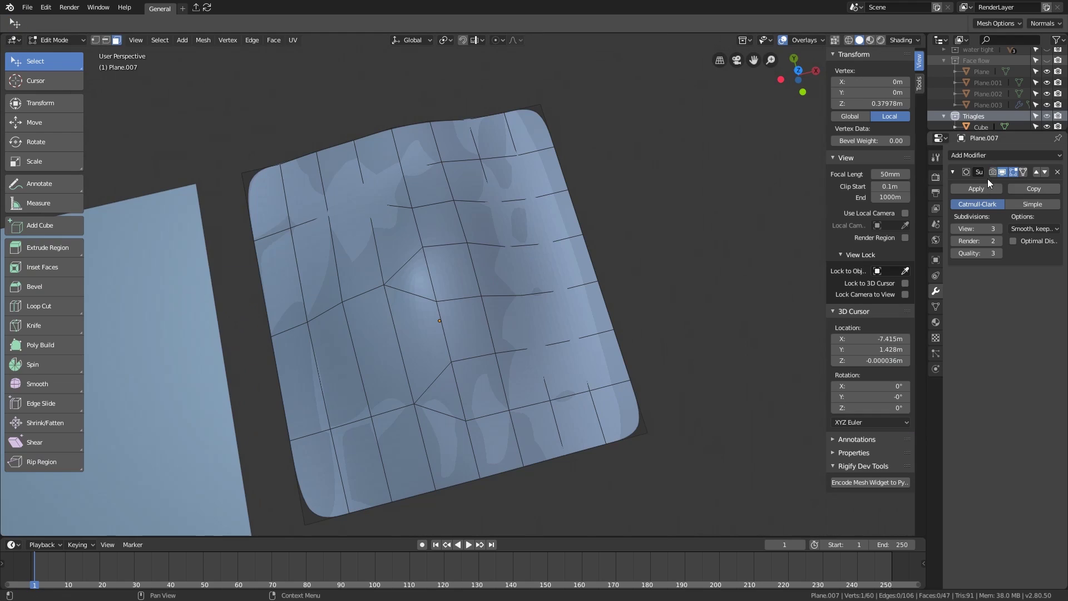
click(1000, 171)
middle_drag(502, 262, 592, 289)
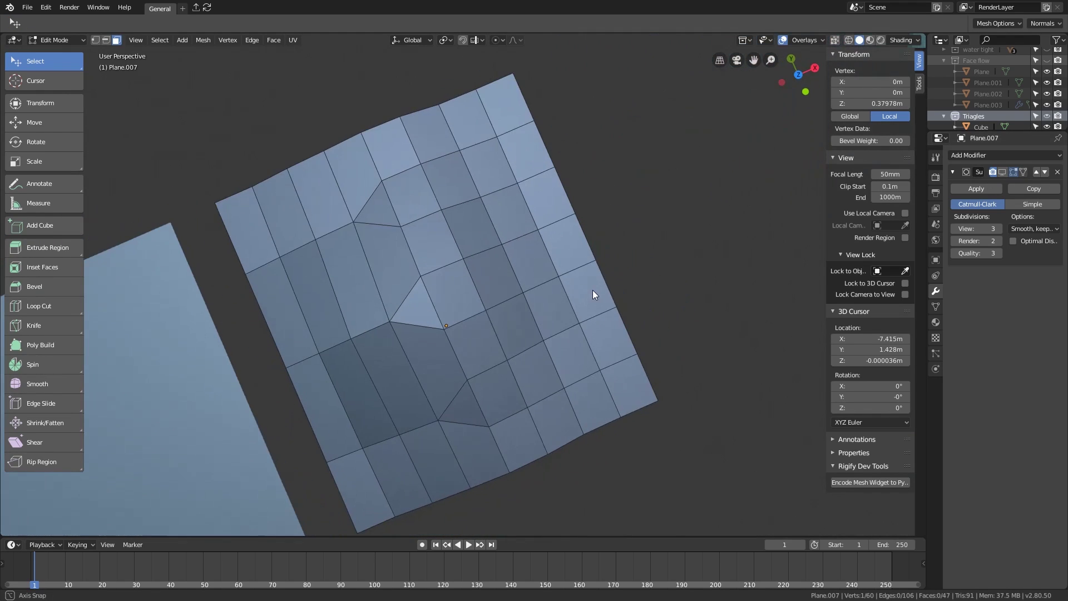
Select the three triangular faces in the middle of the curved blue mesh.
click(384, 213)
shift+click(408, 304)
shift+click(449, 399)
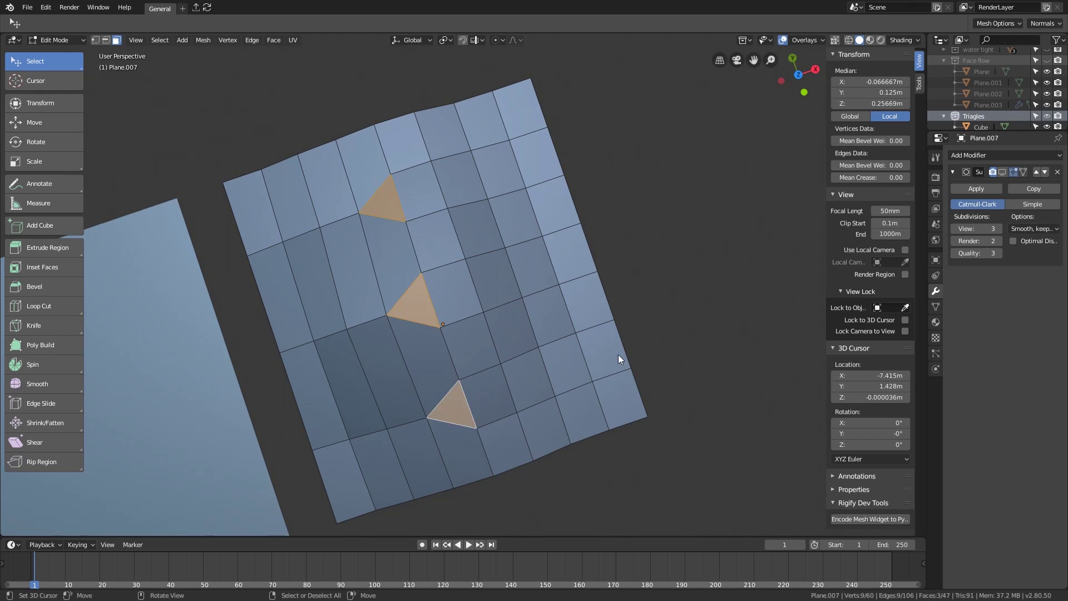
shift+middle_drag(373, 266, 374, 243)
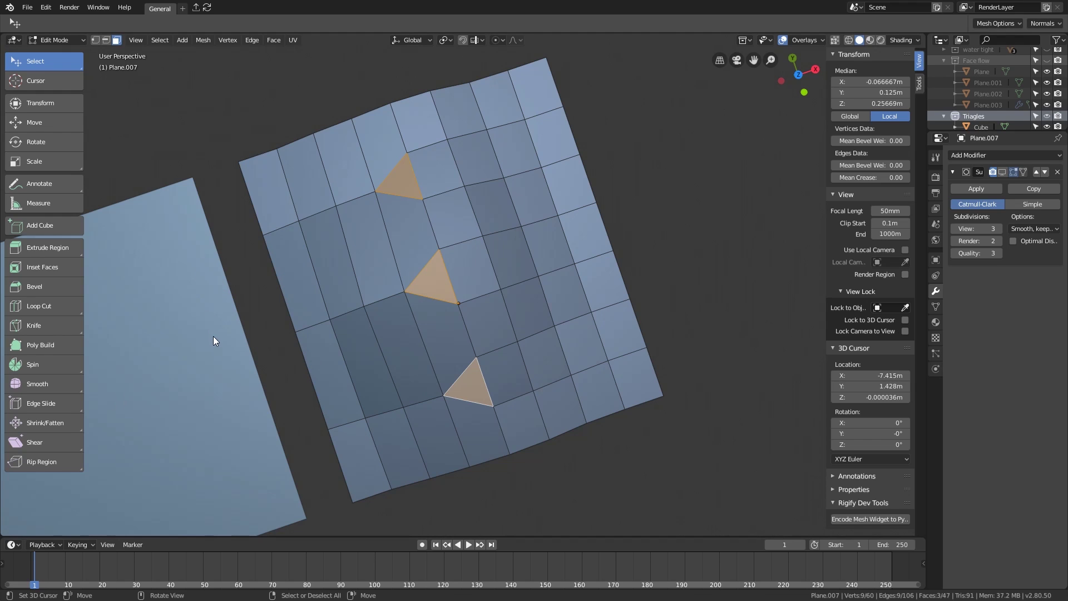
Leave Edit Mode and turn the Subdivision modifier's viewport display back on to examine the hump's smoothed profile.
mouse_move(452, 262)
middle_down()
mouse_move(480, 206)
mouse_move(541, 191)
mouse_move(568, 198)
mouse_move(429, 203)
mouse_move(421, 252)
mouse_move(415, 230)
mouse_move(482, 246)
middle_up()
key(Tab)
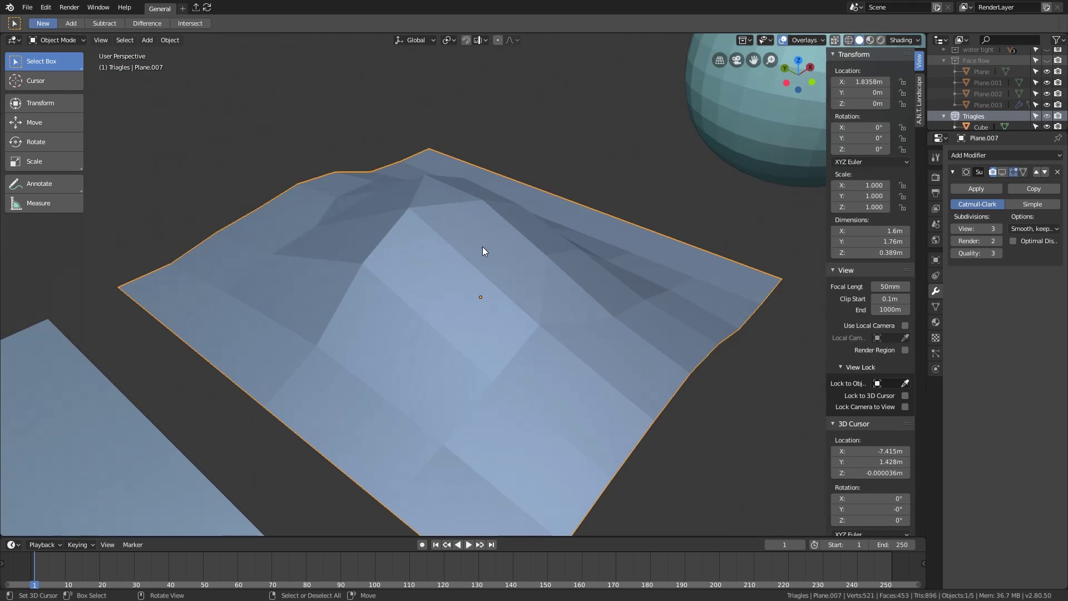
click(999, 173)
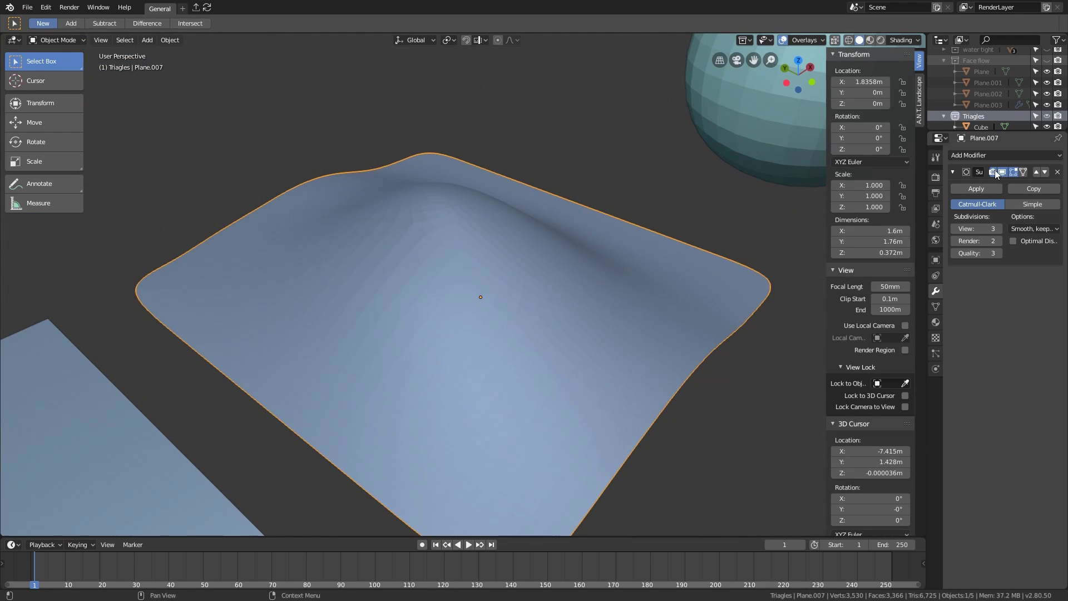
middle_drag(501, 260, 441, 218)
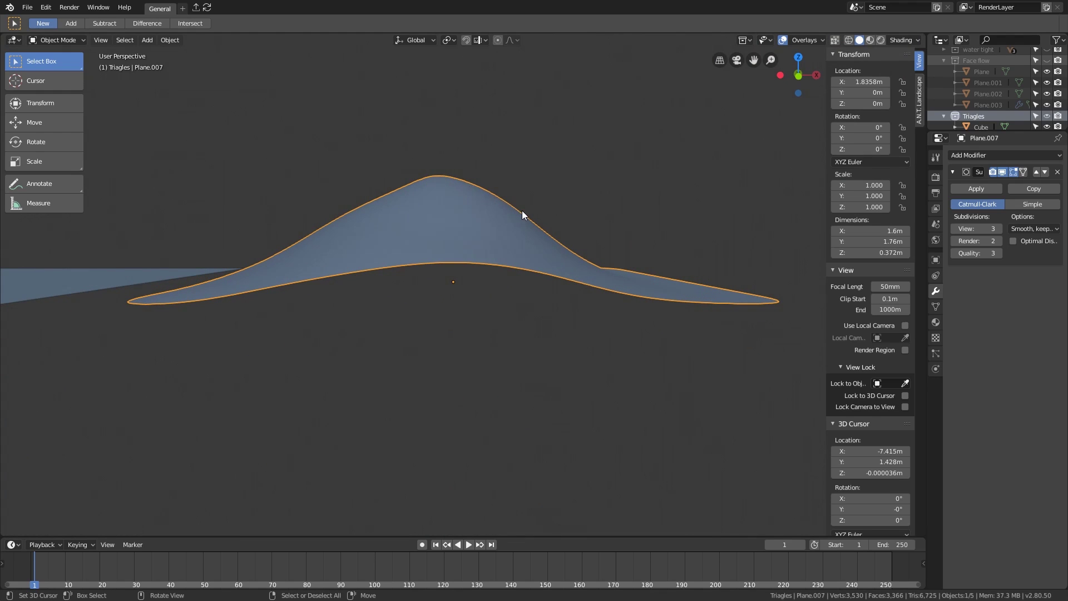
middle_drag(544, 226, 441, 227)
Open the curved blue mesh in Edit Mode and select only the triangular face at the hump's peak.
key(Tab)
click(440, 211)
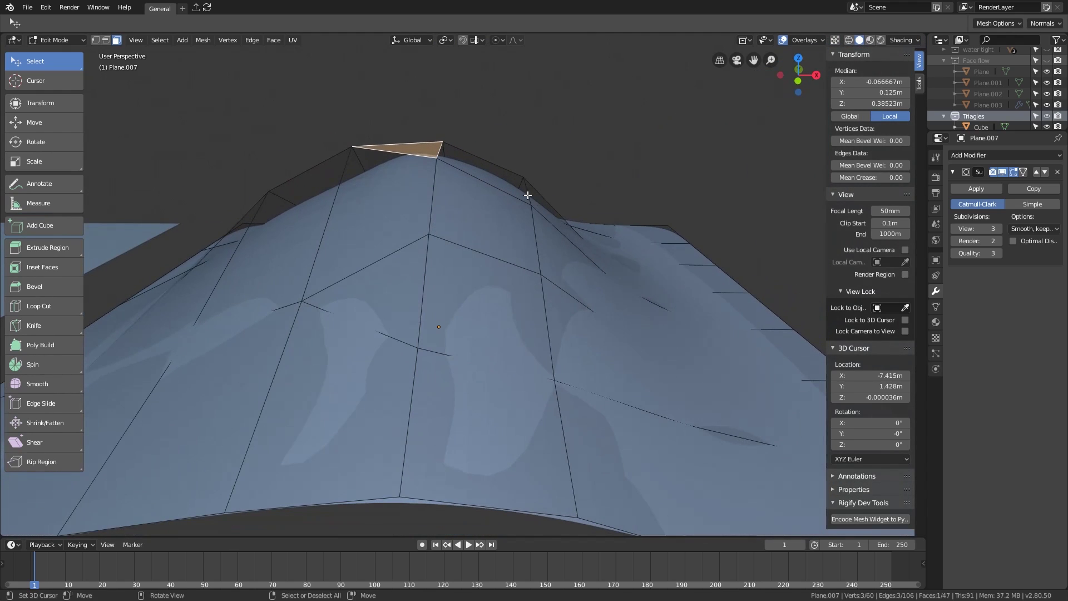
scroll(563, 216, down, 2)
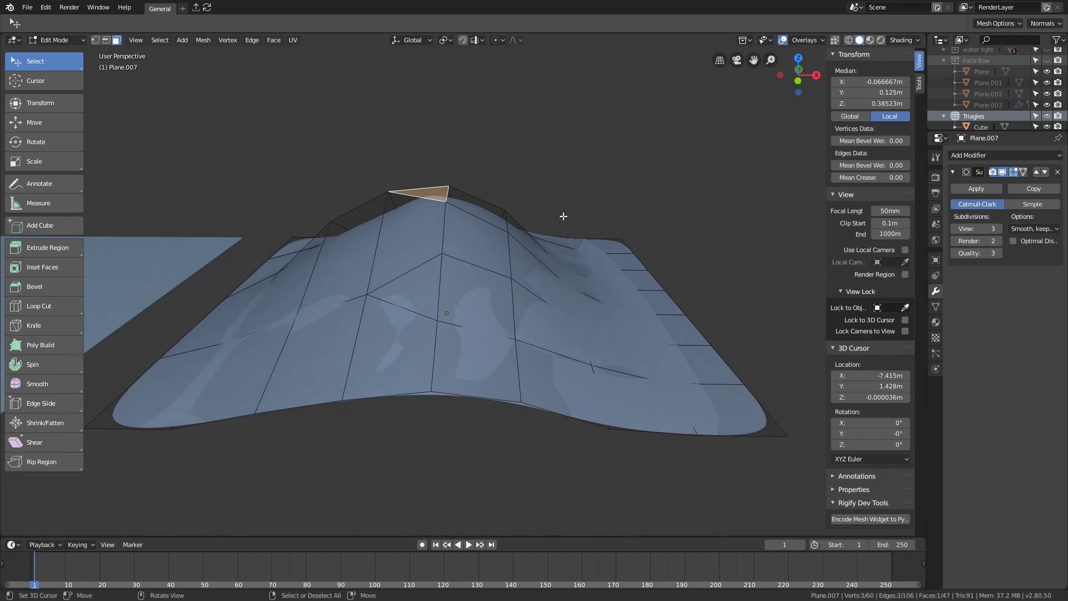
scroll(564, 216, down, 1)
Leave Edit Mode on the curved mesh and open the flat blue square in Edit Mode.
shift+middle_drag(252, 260, 362, 288)
right_click(363, 289)
key(Tab)
right_click(367, 290)
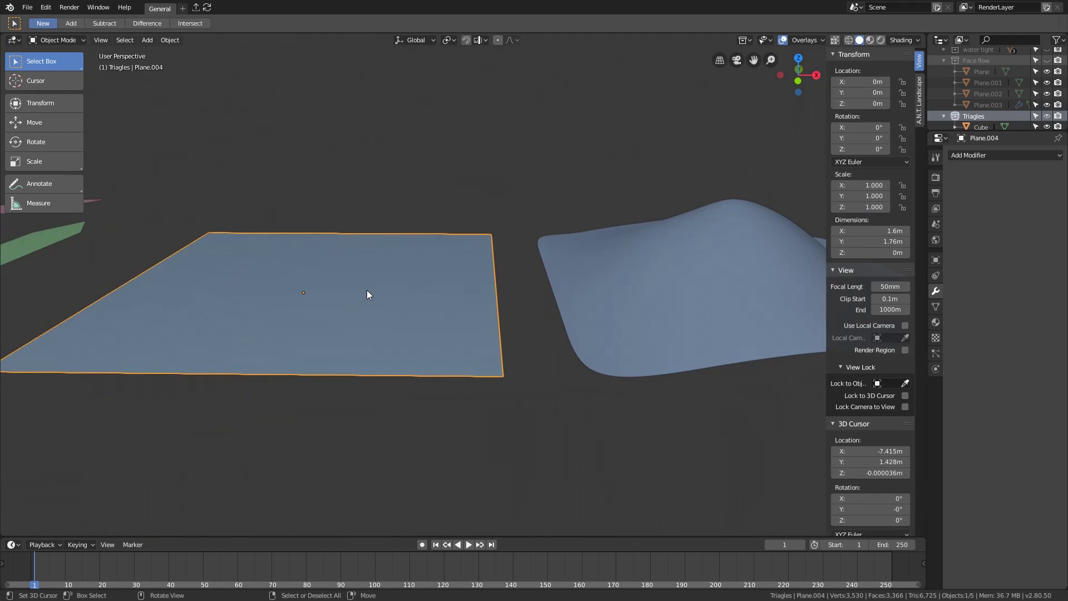
key(Tab)
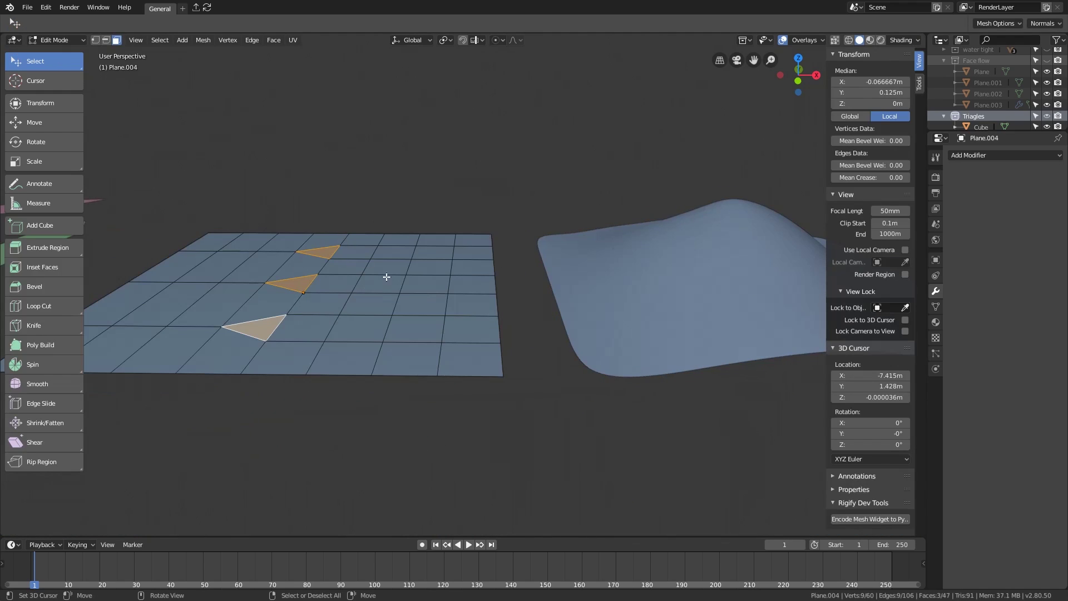
middle_drag(424, 307, 375, 303)
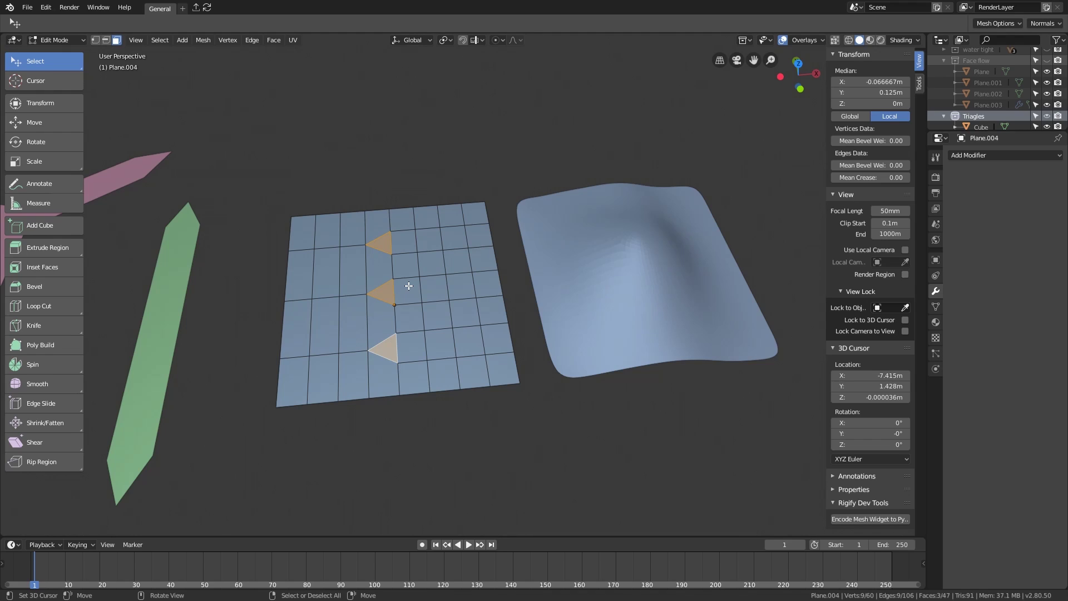
Show only the water tight collection and open the head mesh in Edit Mode.
key(Tab)
key(1)
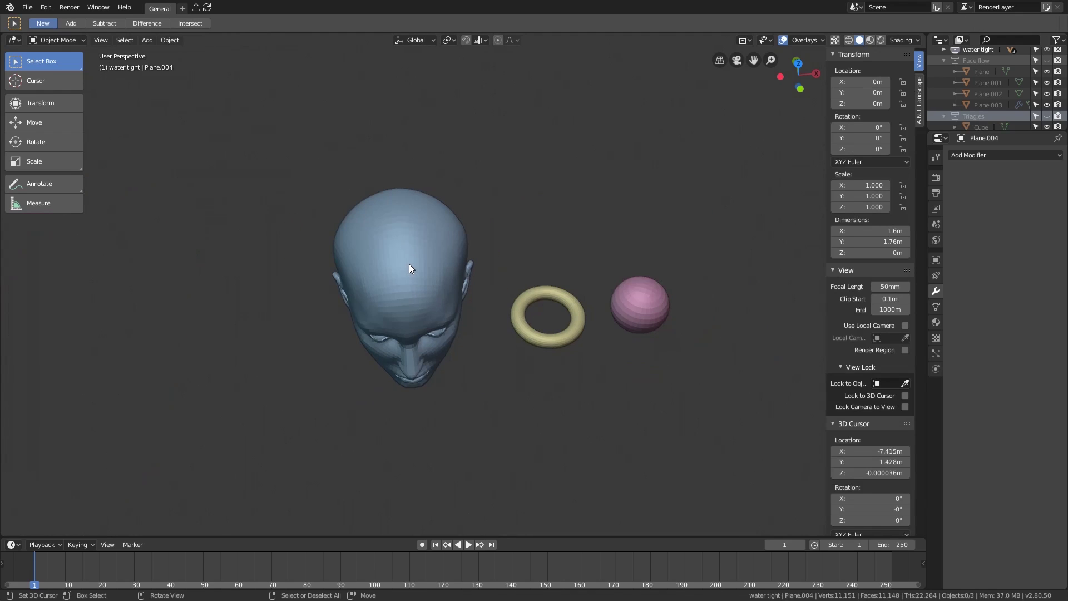
click(410, 270)
middle_drag(409, 269, 474, 279)
scroll(430, 275, up, 2)
scroll(429, 273, up, 2)
key(Tab)
middle_drag(482, 333, 460, 303)
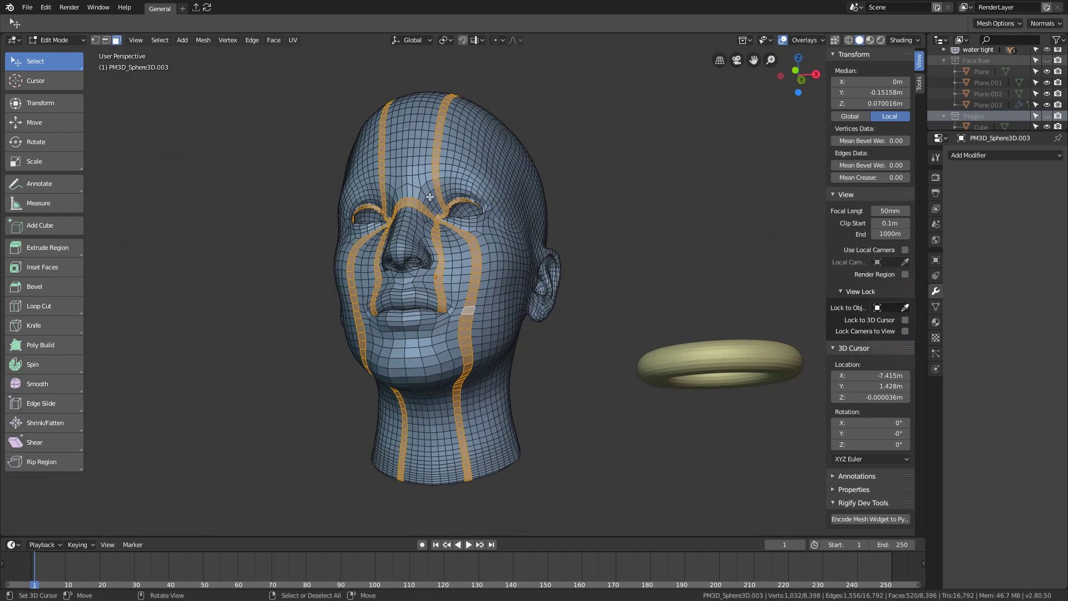
Toggle the head between wireframe and solid shading and examine the selected face loops around the eyes and nose.
mouse_move(422, 198)
middle_down()
mouse_move(480, 417)
mouse_move(479, 375)
mouse_move(470, 399)
middle_up()
key(shift+z)
key(z)
click(599, 399)
middle_drag(448, 340, 447, 362)
ctrl+middle_drag(446, 361, 443, 317)
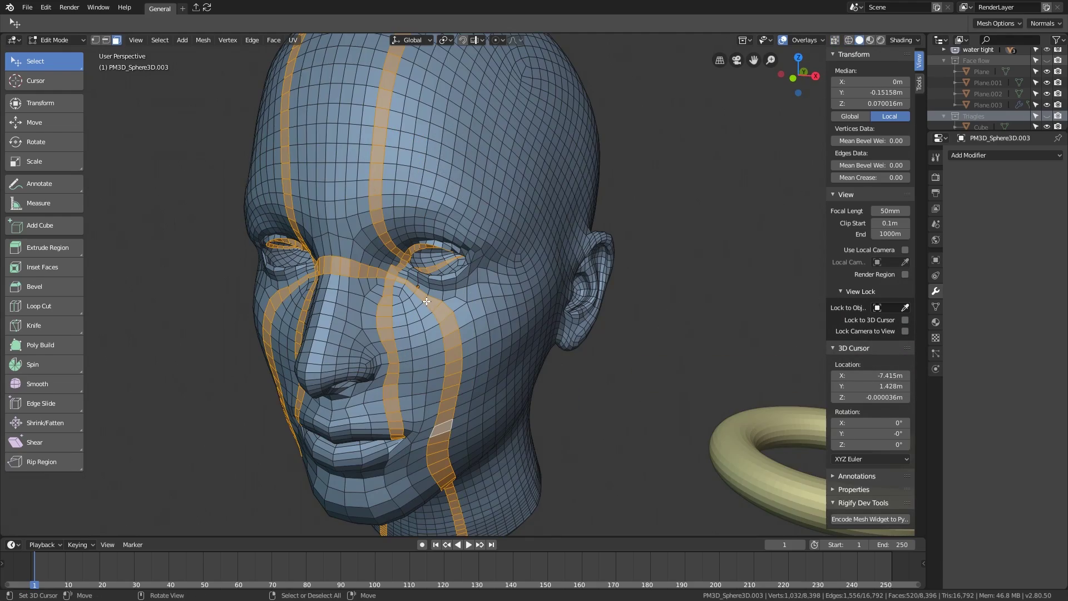
Add one centred loop cut along the head's selected face loop and examine its path in wireframe shading.
key(ctrl+r)
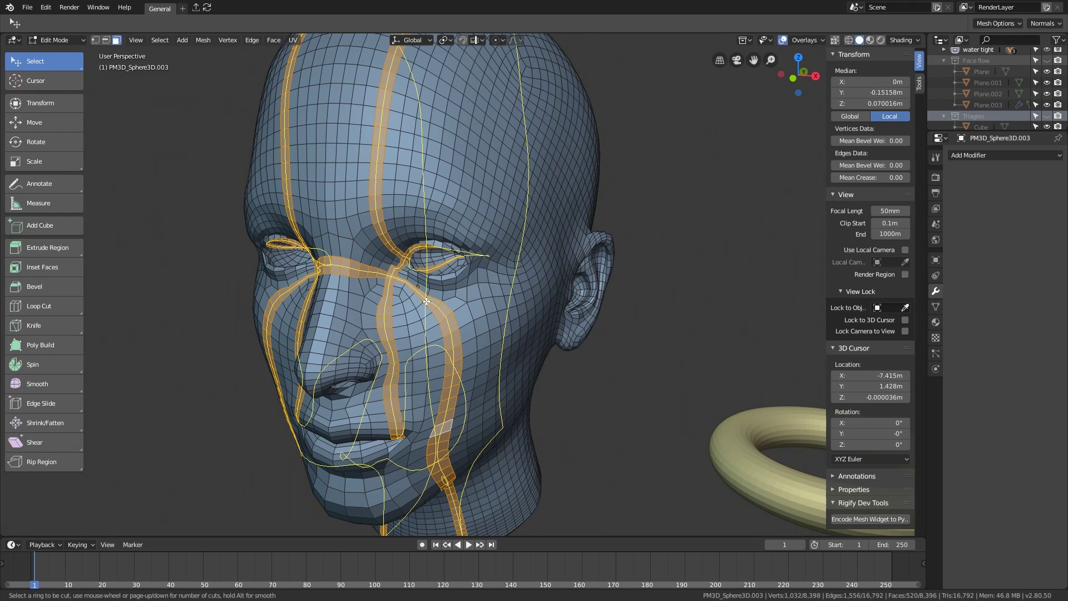
click(426, 301)
right_click(426, 301)
mouse_move(407, 377)
middle_down()
mouse_move(468, 329)
mouse_move(414, 310)
mouse_move(435, 310)
mouse_move(379, 397)
mouse_move(414, 356)
mouse_move(429, 371)
mouse_move(445, 363)
mouse_move(449, 340)
middle_up()
key(z)
click(385, 340)
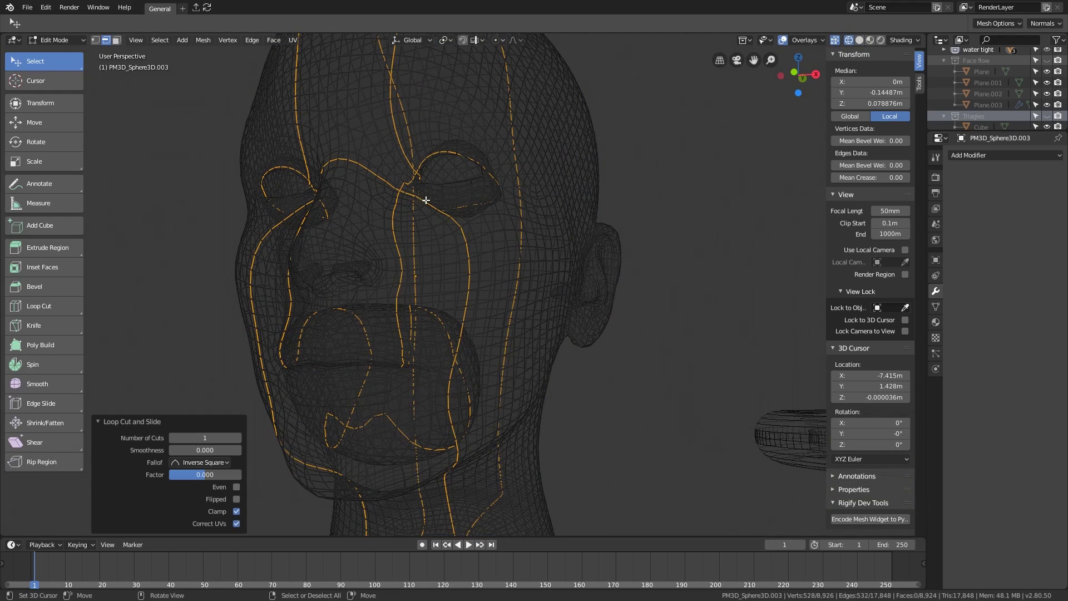
mouse_move(444, 286)
middle_down()
mouse_move(436, 305)
mouse_move(458, 336)
mouse_move(446, 340)
mouse_move(473, 361)
middle_up()
Undo the head's loop cut, clear the selection and return to Object Mode in solid shading.
key(ctrl+z)
key(alt+a)
scroll(464, 337, down, 2)
key(Tab)
key(z)
click(519, 337)
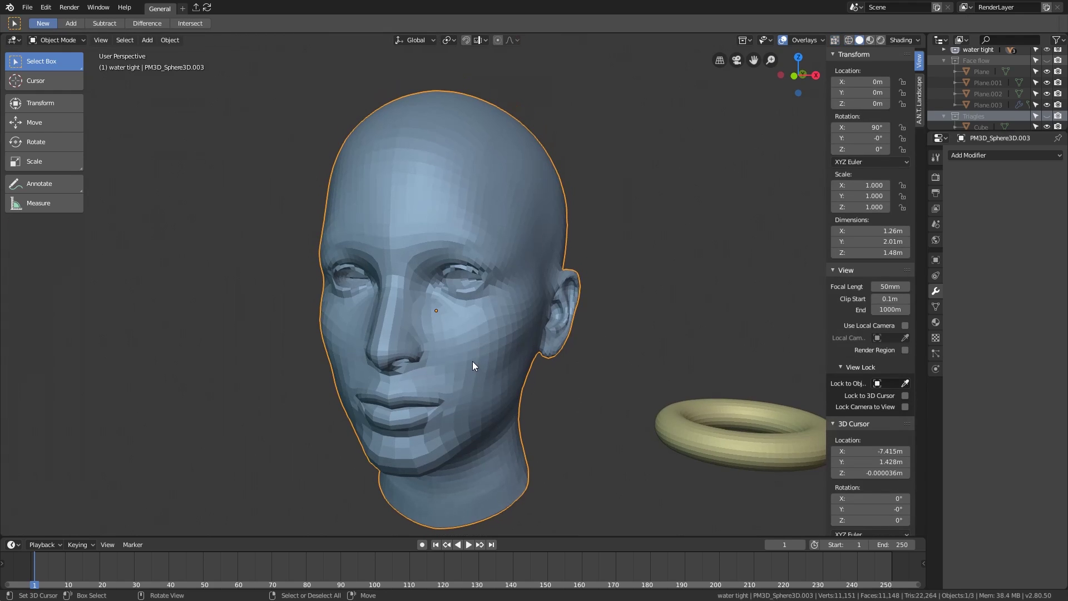
scroll(467, 338, up, 5)
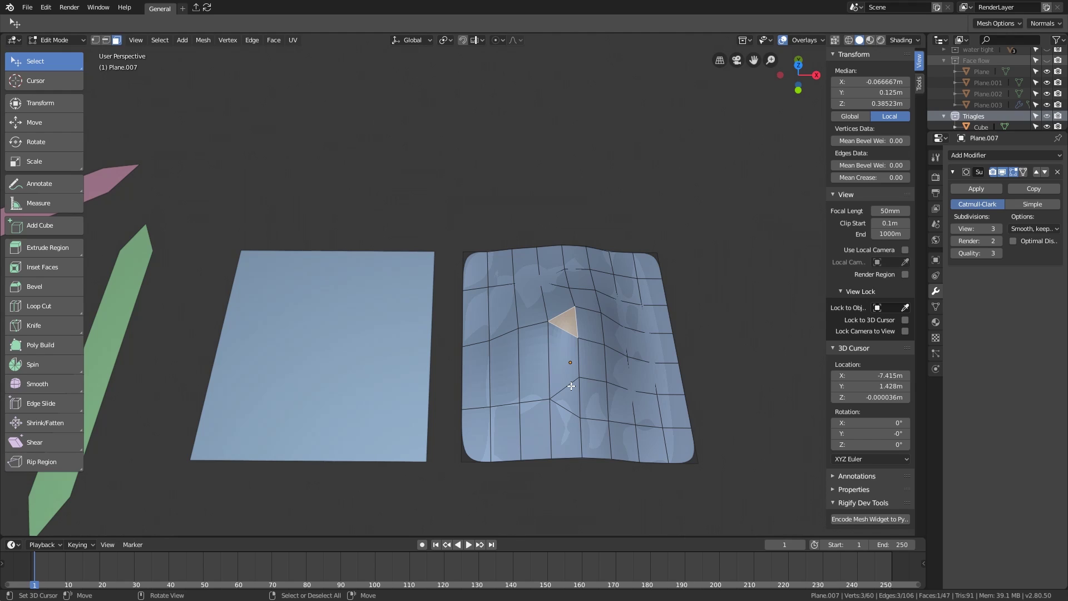
Leave Edit Mode on the curved blue mesh and collapse the Triagles and Face flow collections in the Outliner.
key(Tab)
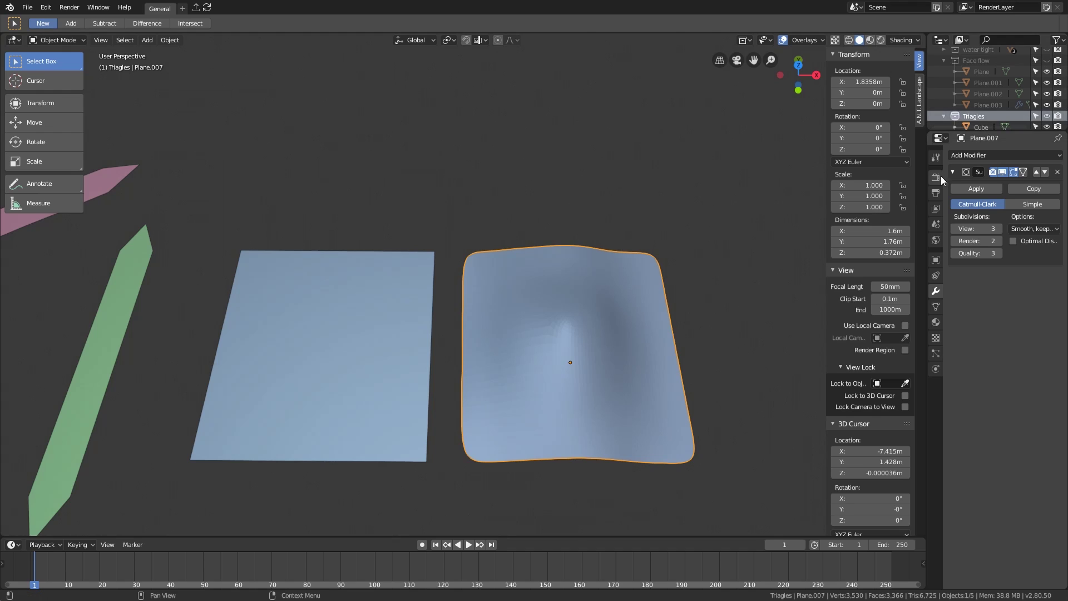
scroll(980, 95, up, 2)
scroll(963, 105, down, 1)
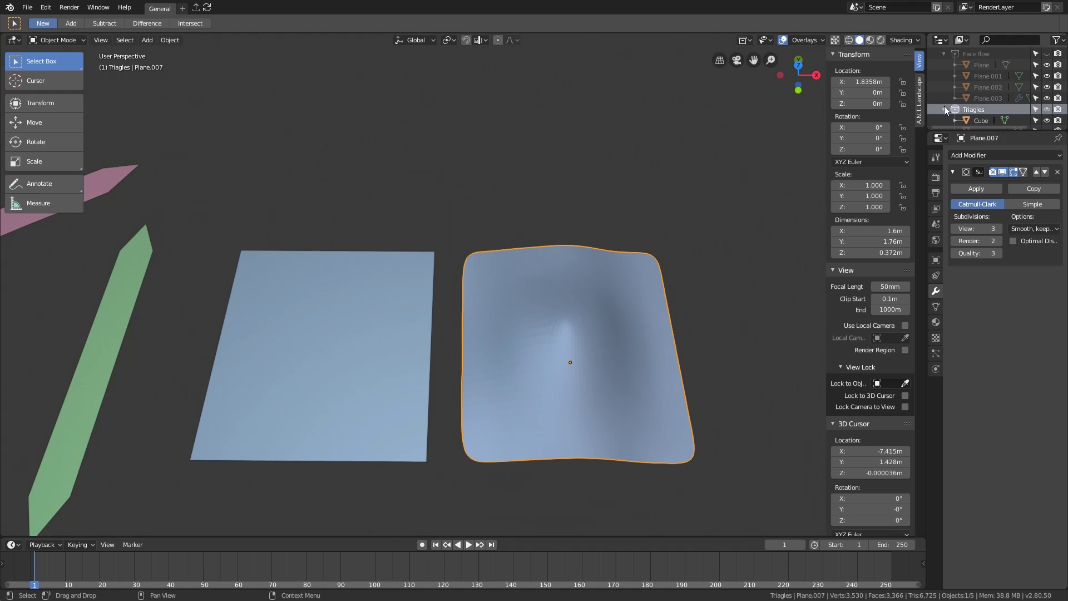
click(945, 110)
scroll(947, 77, up, 1)
click(944, 73)
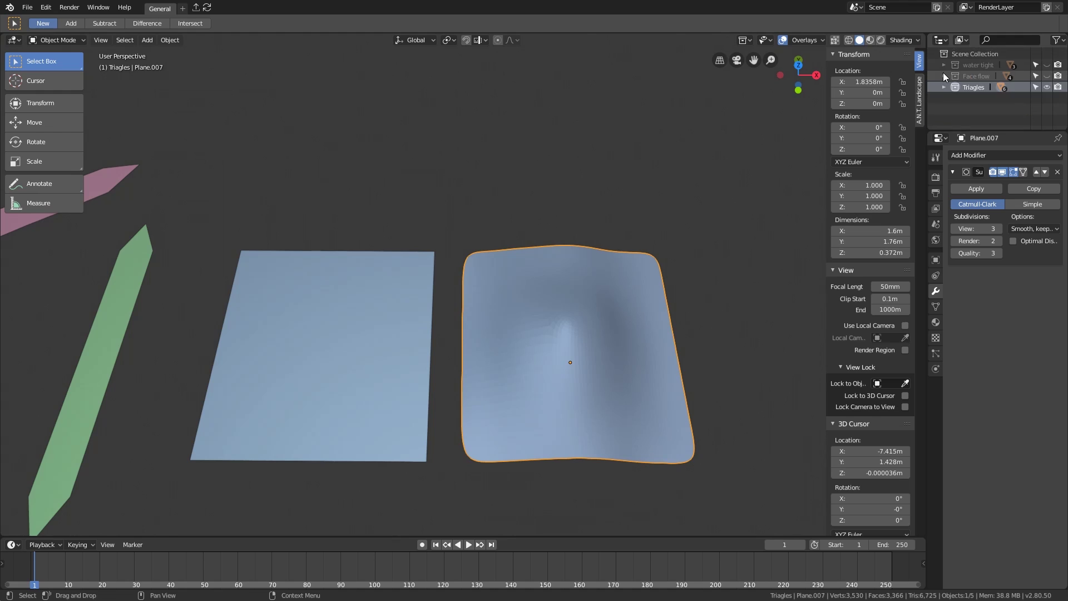
click(956, 74)
Open the teal sphere in Edit Mode and clear its selection, with its cut-out opening in view.
scroll(498, 233, down, 5)
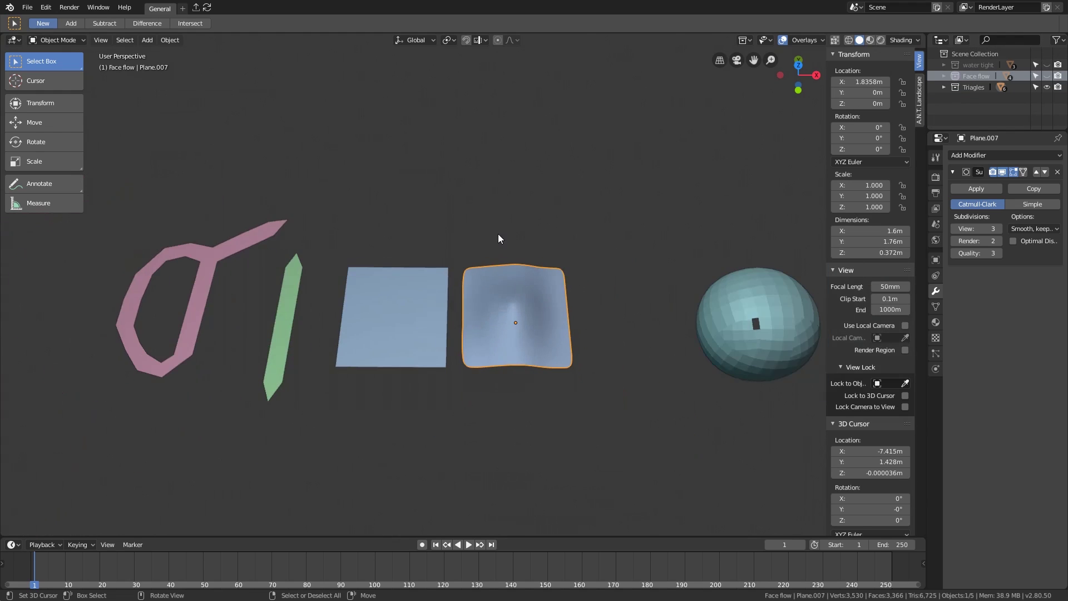
shift+middle_drag(679, 236, 454, 196)
click(492, 261)
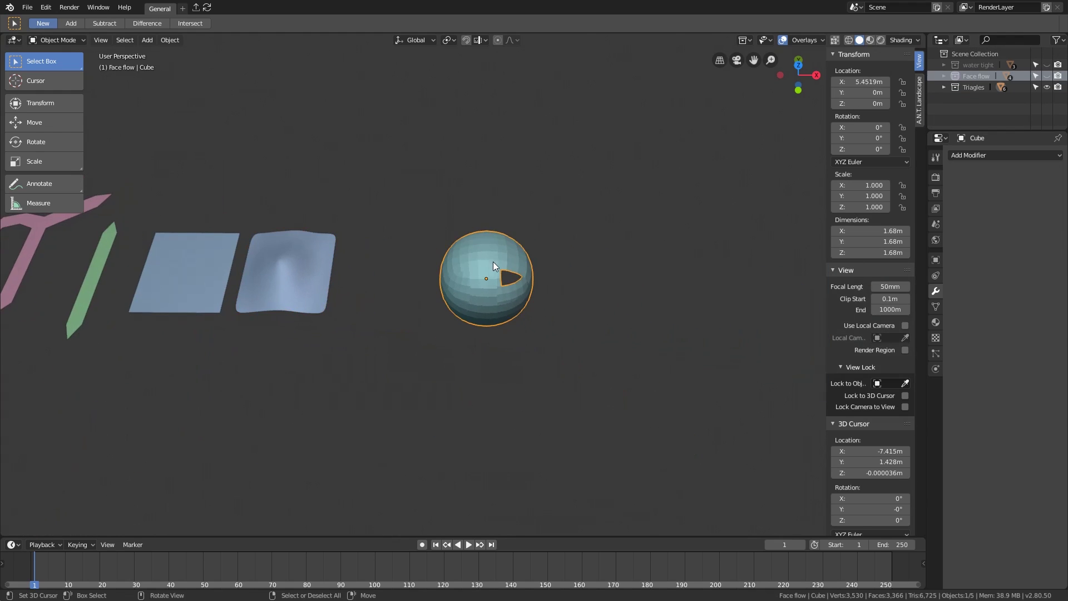
key(Tab)
middle_drag(529, 268, 479, 259)
scroll(495, 247, up, 3)
scroll(496, 248, up, 3)
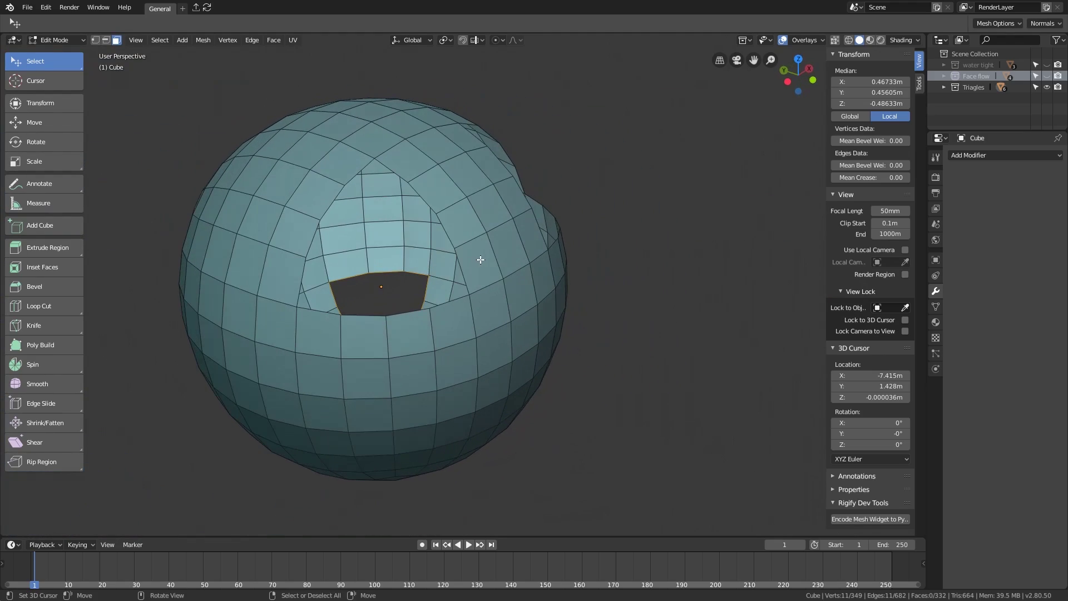
middle_drag(533, 280, 425, 255)
key(alt+a)
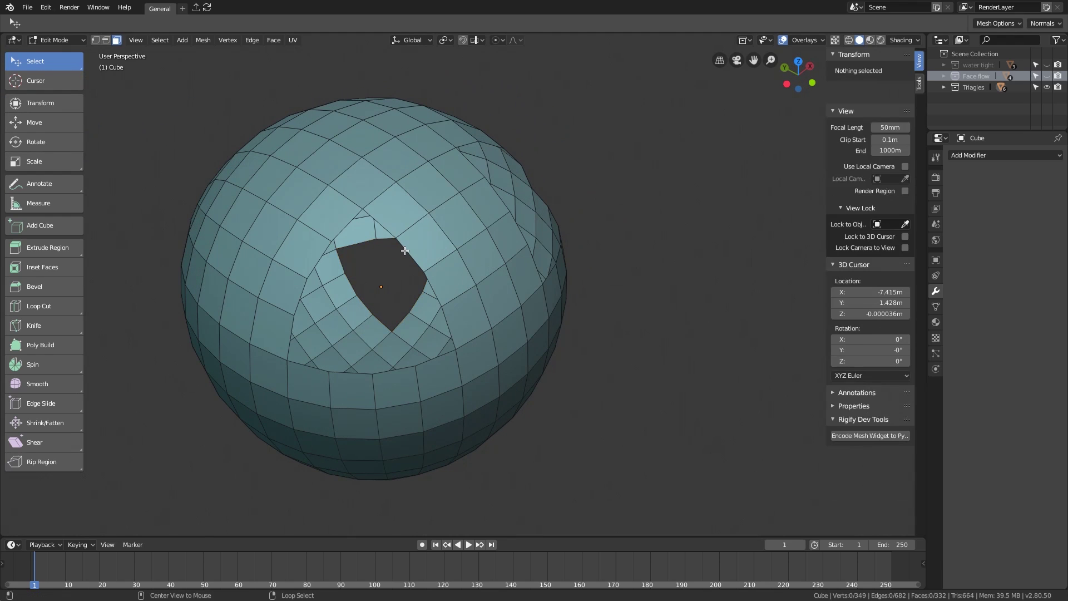
In edge selection mode, select the edge loop bounding the triangular area around the sphere's opening.
key(2)
alt+right_click(409, 252)
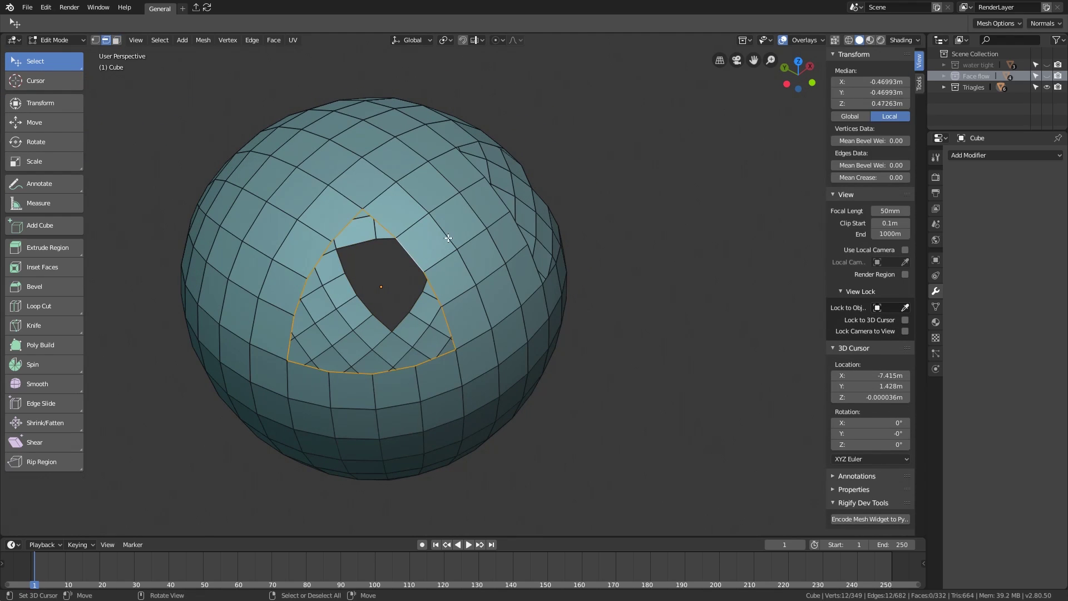
scroll(452, 258, down, 1)
middle_drag(451, 259, 479, 199)
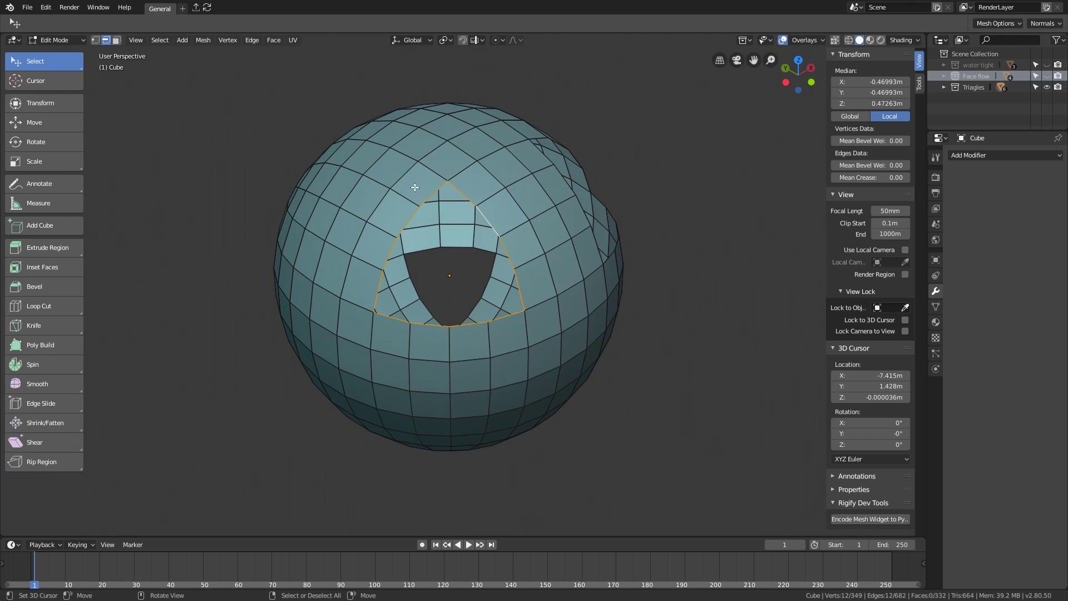
shift+middle_drag(546, 328, 538, 336)
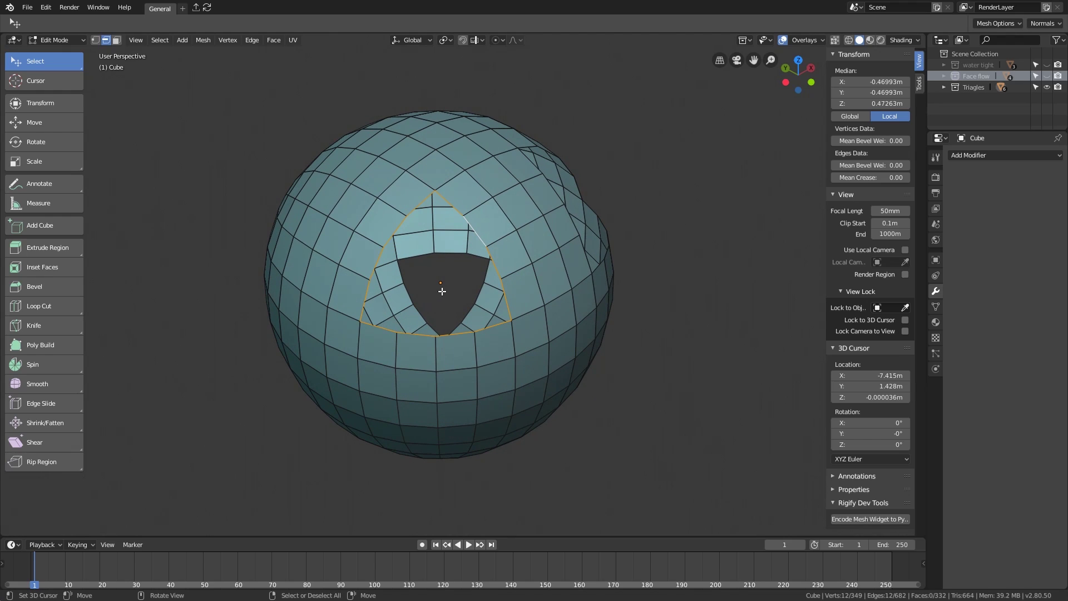
Select the edge loop bounding another triangular corner area of the sphere, the one with a dense grid of small quads.
middle_drag(561, 264, 428, 260)
alt+click(483, 206)
middle_drag(482, 206, 483, 394)
ctrl+click(529, 251)
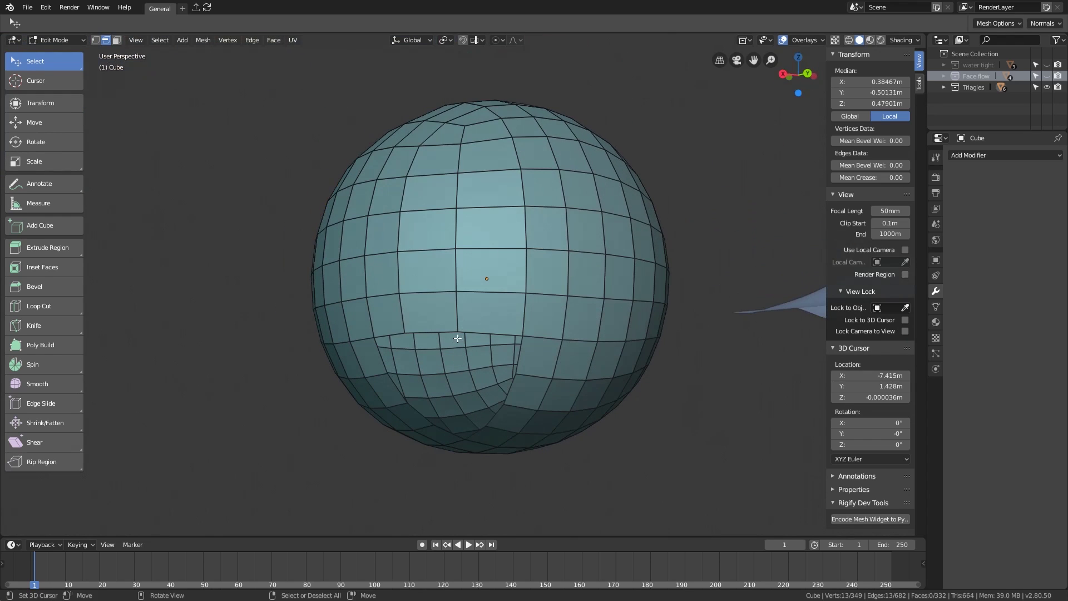
middle_drag(441, 362, 555, 352)
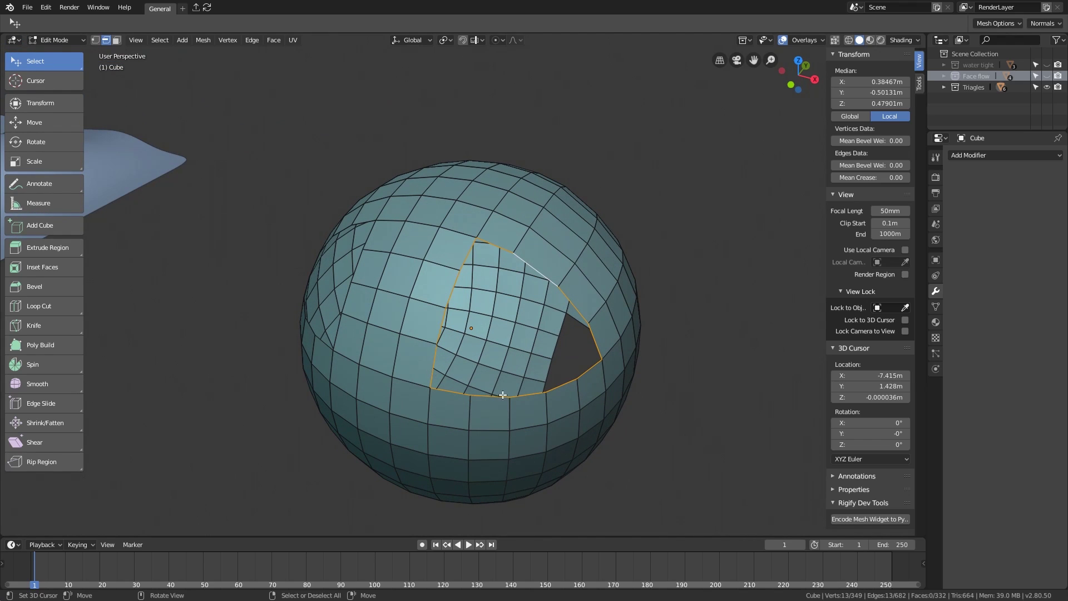
middle_drag(579, 410, 587, 410)
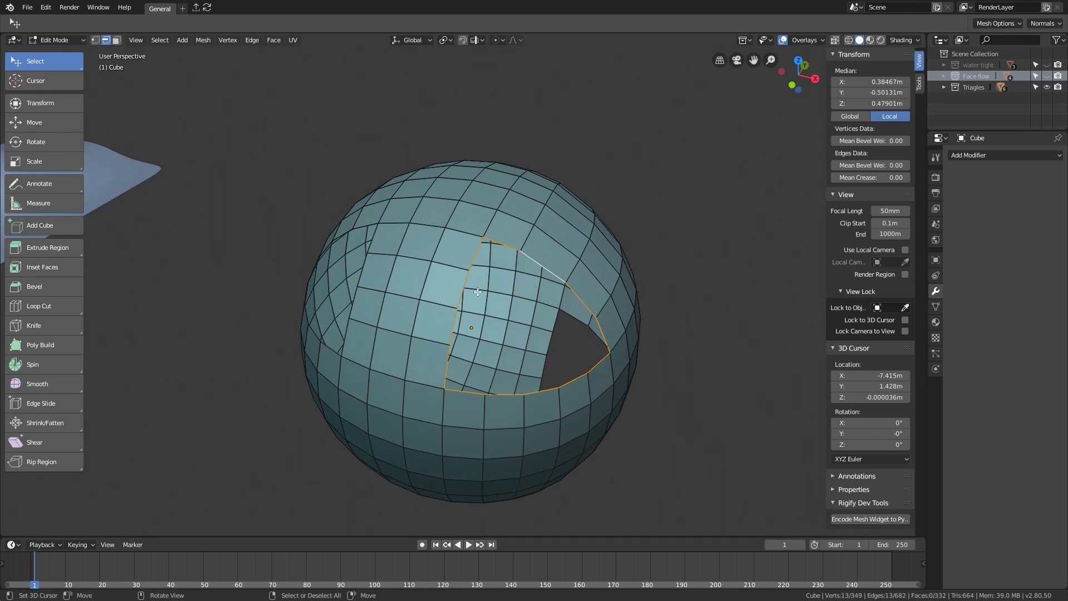
Select in turn the boundary edge loops of the triangular hole on the sphere's underside and of another corner hole to compare their edge counts.
middle_drag(397, 366, 425, 346)
alt+click(405, 369)
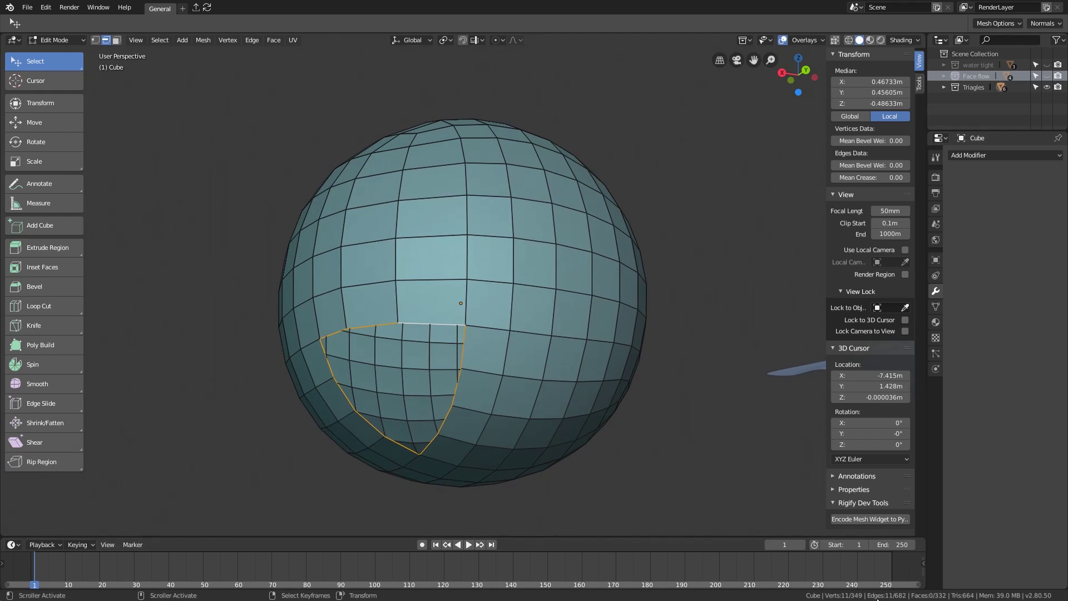
middle_drag(433, 376, 587, 424)
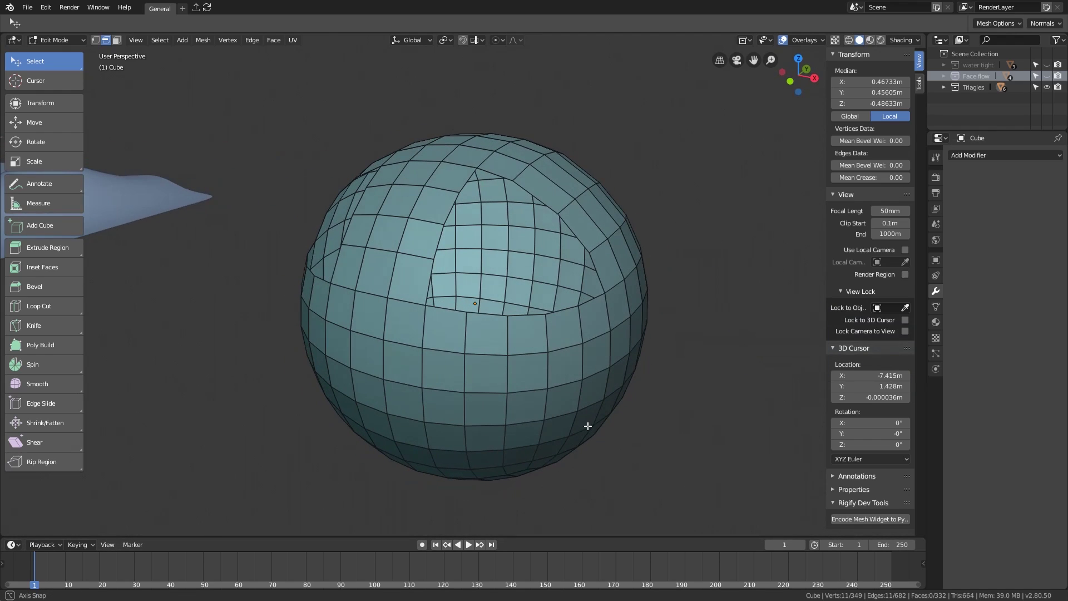
middle_drag(374, 368, 449, 393)
alt+right_click(457, 268)
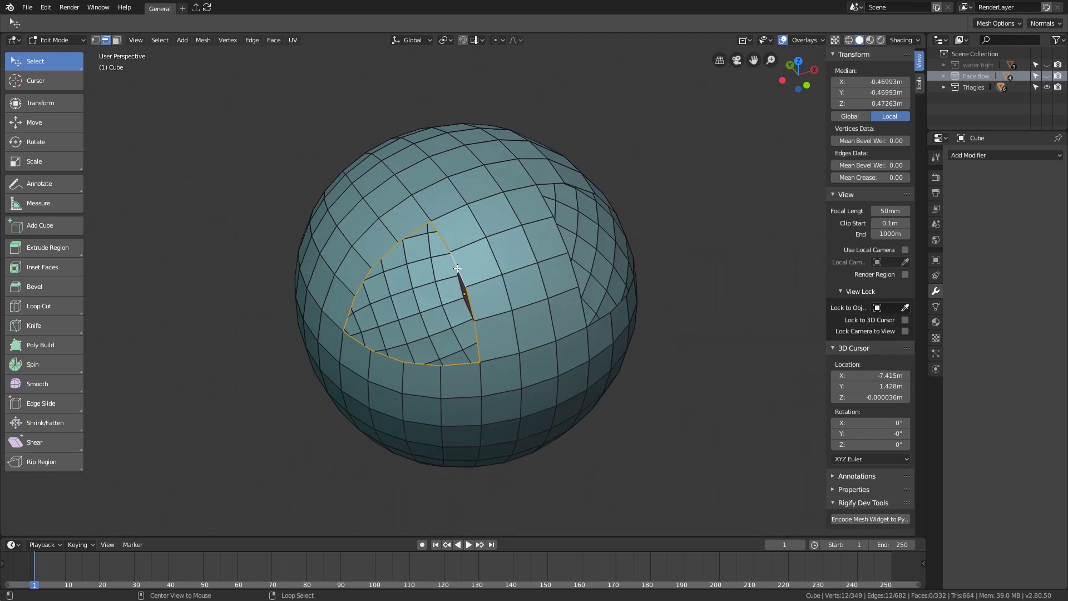
middle_drag(475, 312, 496, 317)
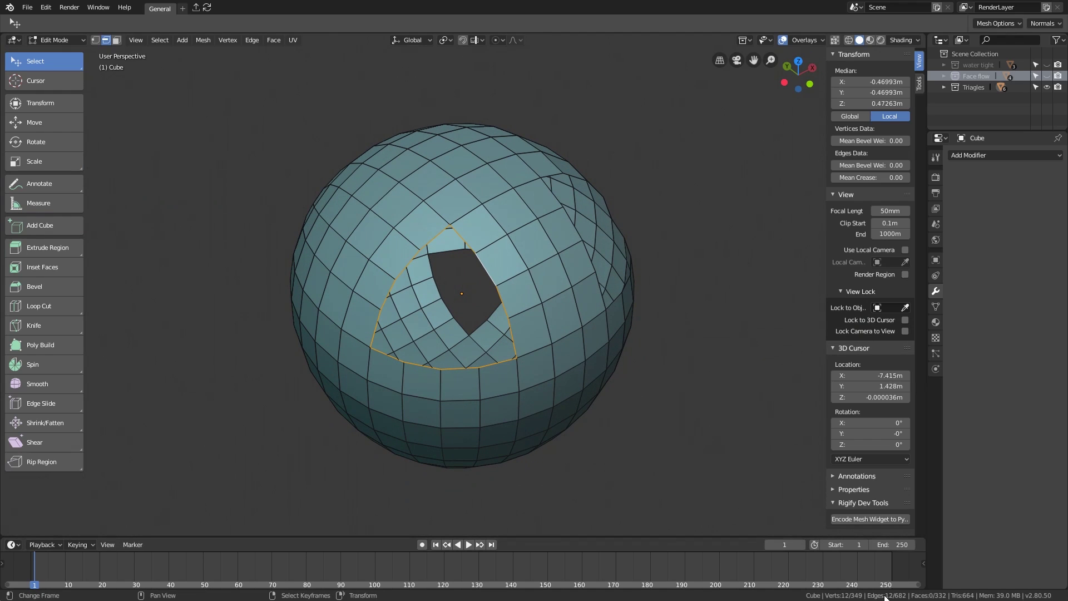
Select the boundary loop of the 12-edge triangular hole again and examine its shape from several angles.
middle_drag(517, 422, 437, 354)
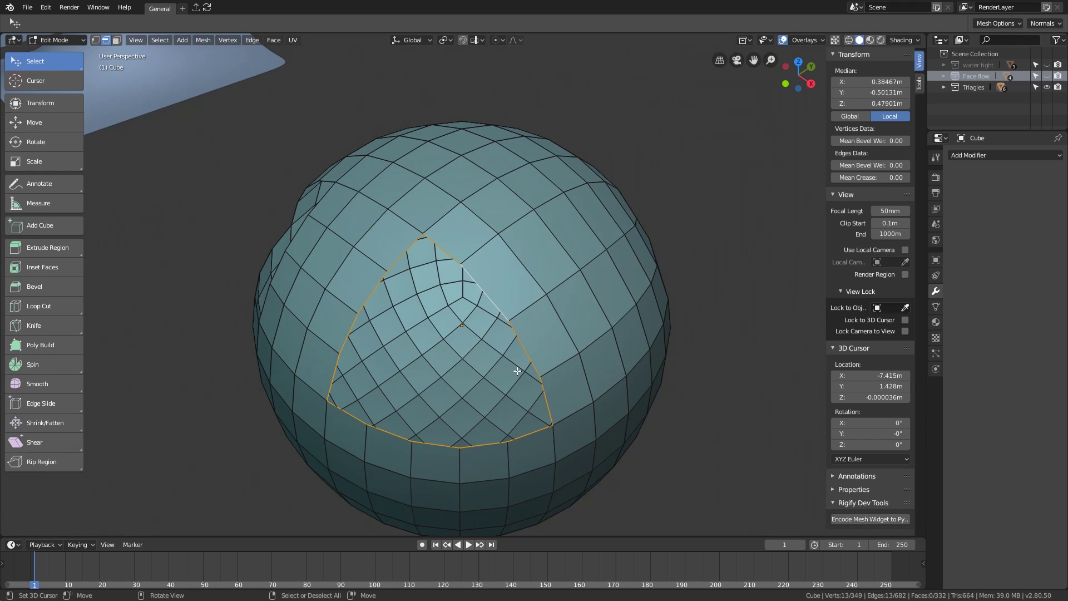
middle_drag(517, 371, 537, 315)
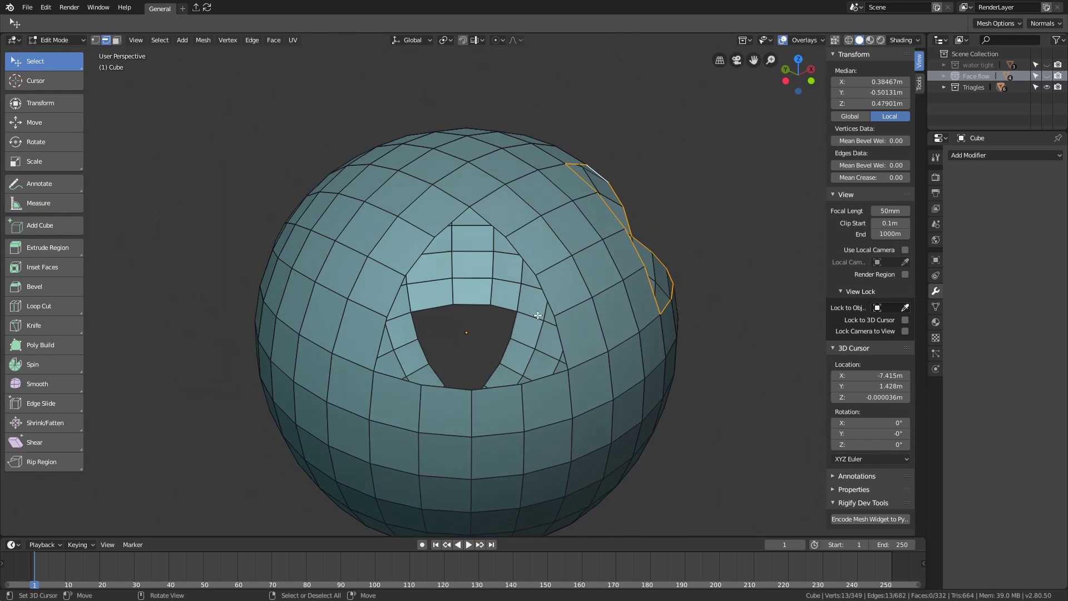
middle_drag(467, 326, 522, 312)
alt+right_click(487, 282)
alt+right_click(494, 260)
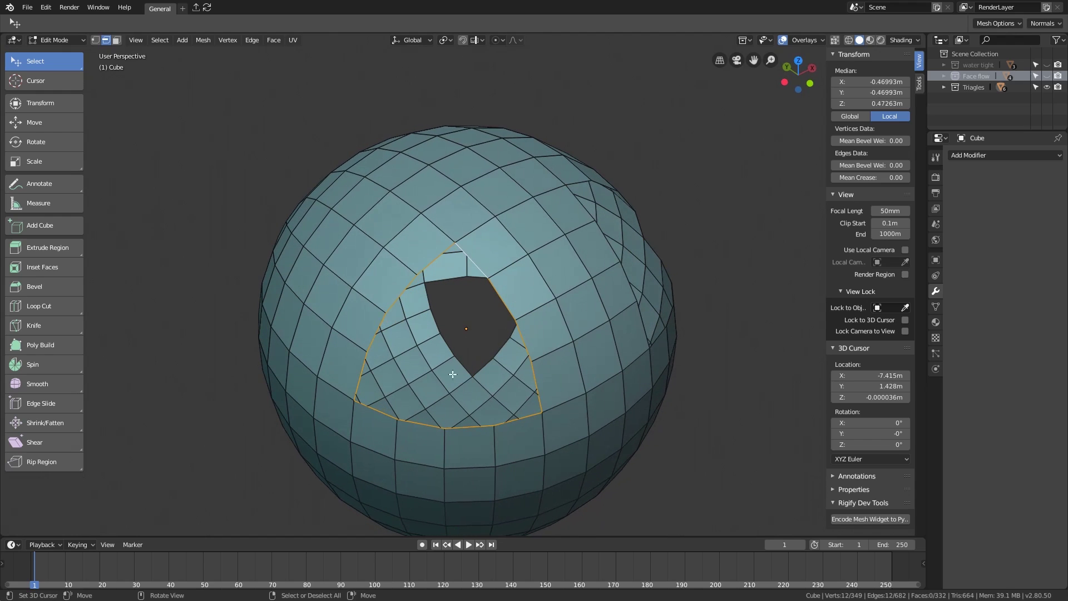
middle_drag(447, 328, 376, 347)
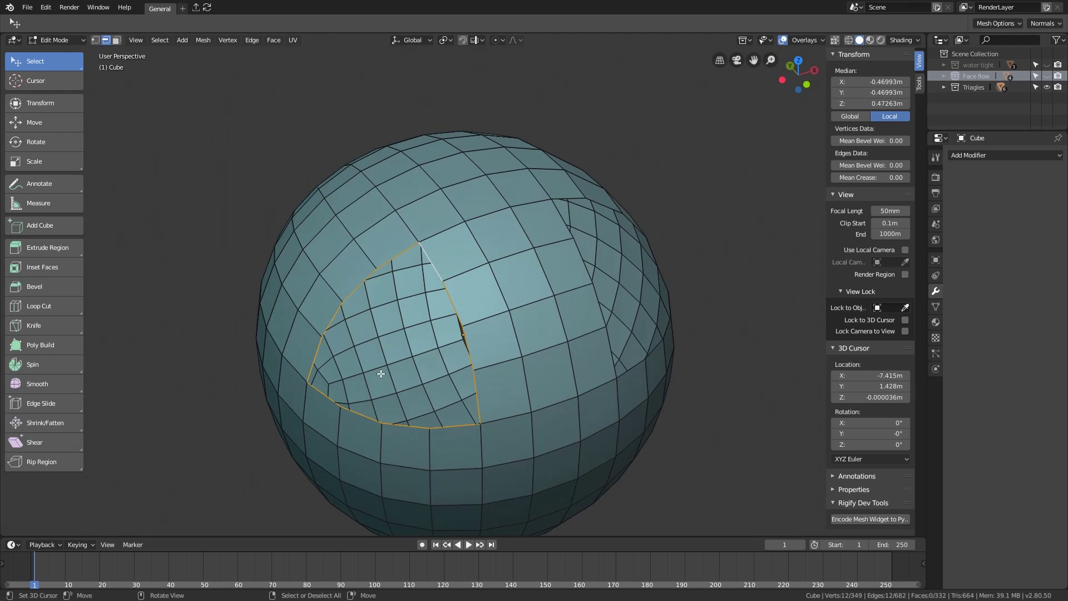
middle_drag(410, 353, 403, 380)
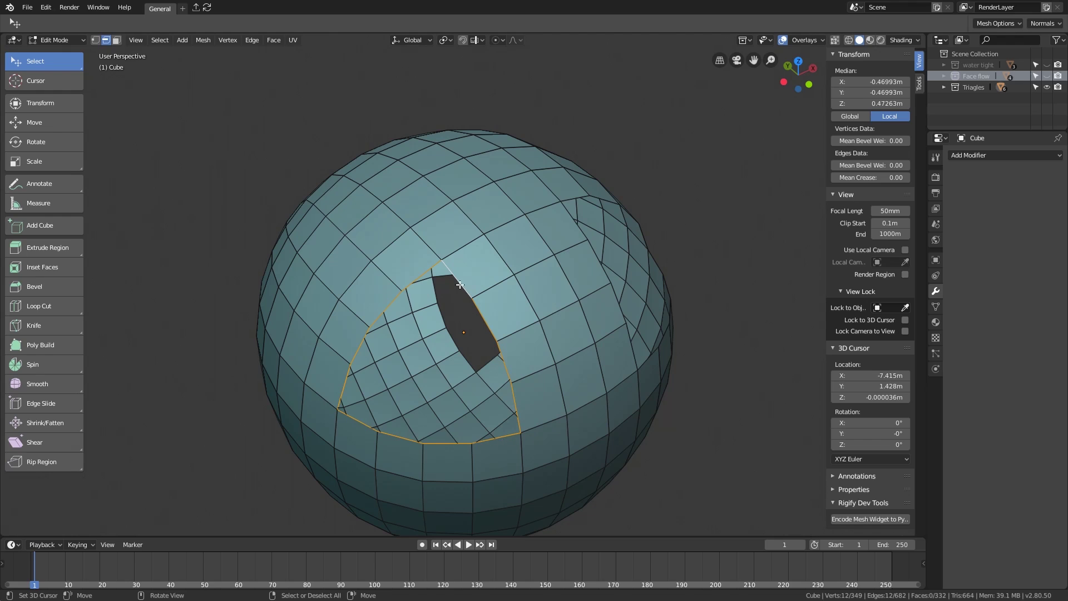
middle_drag(404, 414, 436, 369)
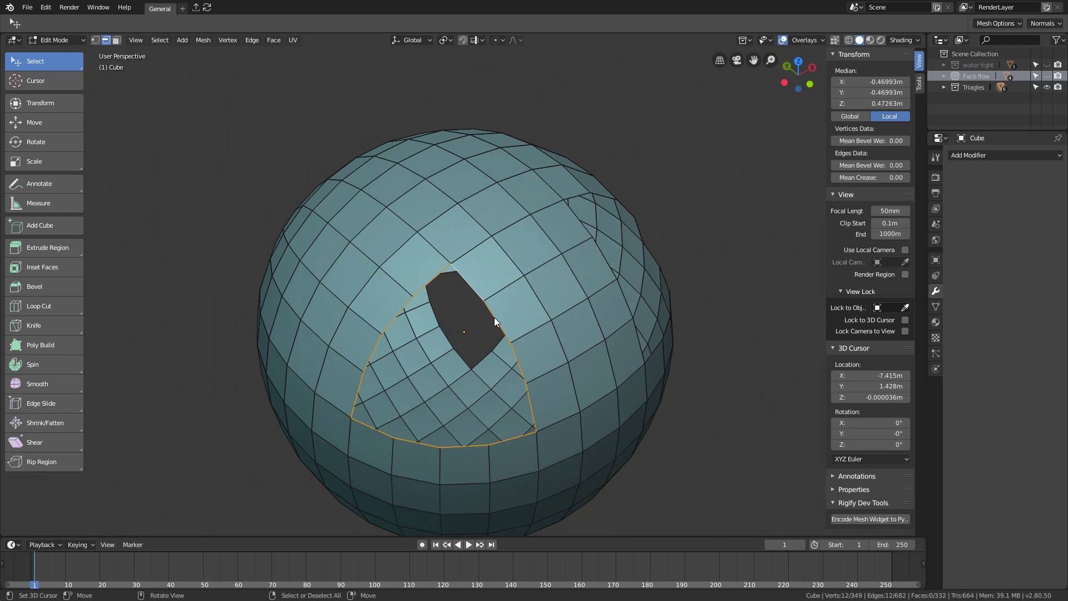
Select the boundary edge loop of the neighbouring 13-edge triangular hole for comparison.
middle_drag(495, 317, 516, 280)
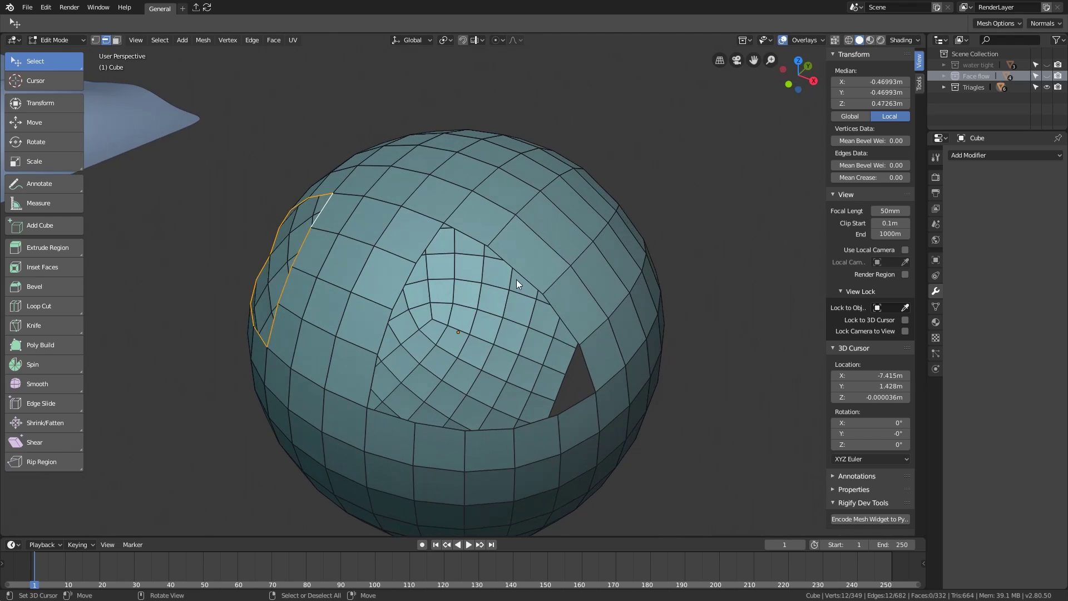
alt+click(521, 276)
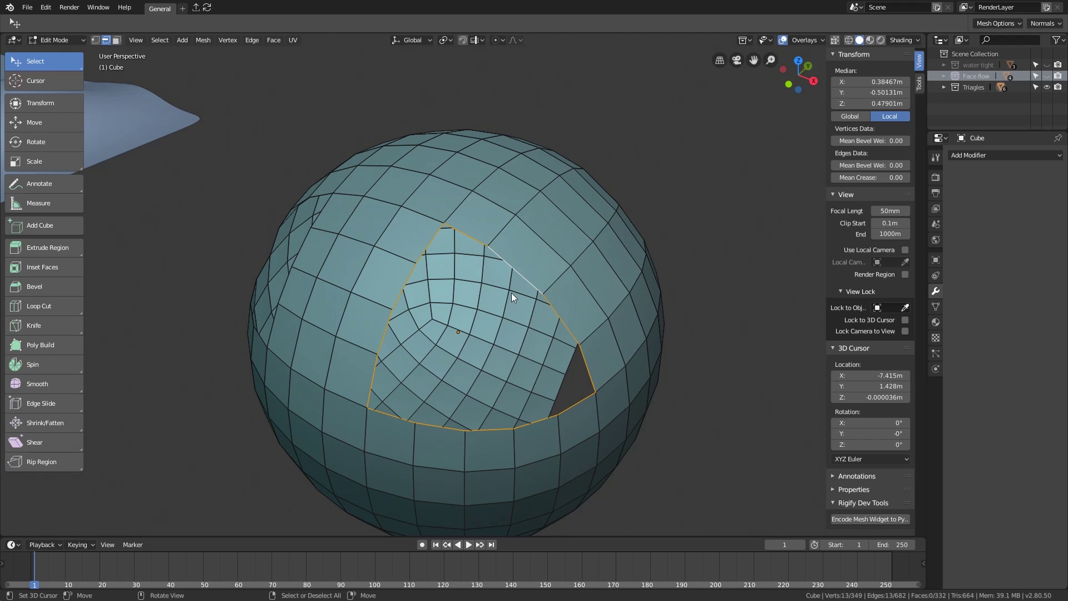
middle_drag(512, 293, 429, 304)
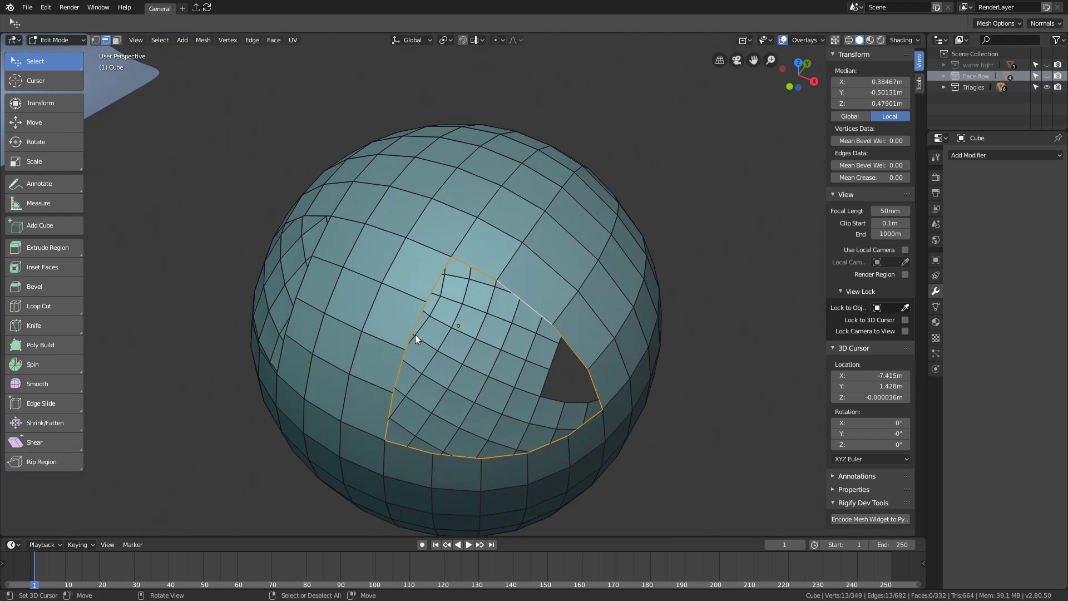
In vertex selection mode, fill the first two quads at the upper corner of the 12-edge triangular hole.
middle_drag(412, 362, 480, 302)
key(1)
right_click(446, 255)
key(f)
right_click(492, 312)
key(f)
middle_drag(546, 338, 524, 313)
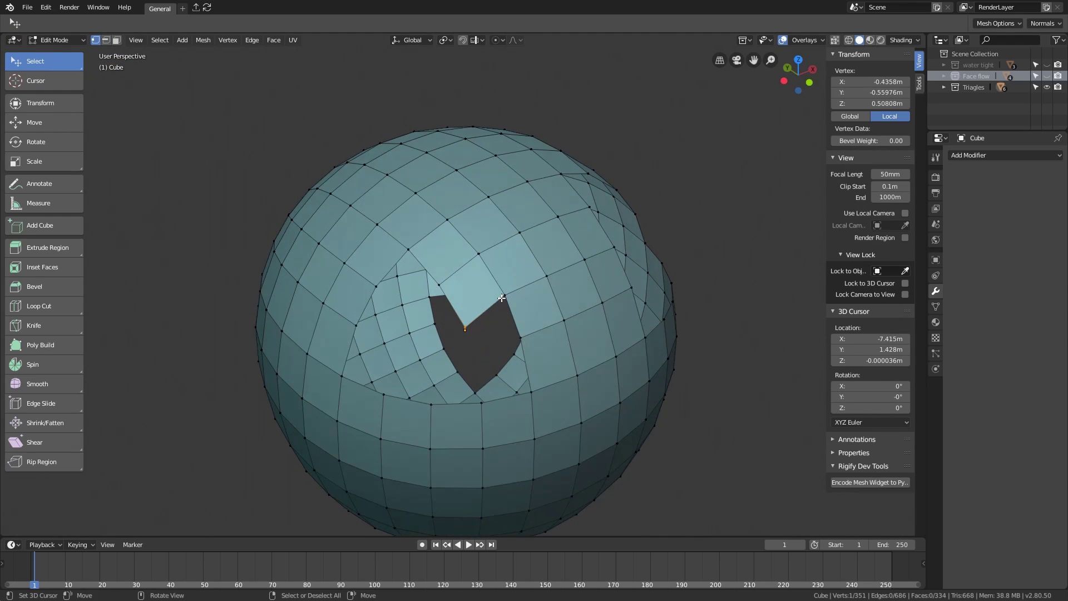
Add another quad to this row of the hole and move the new inner vertices outward to follow the sphere's curvature.
right_click(505, 294)
key(f)
key(g)
click(458, 313)
right_click(469, 327)
key(g)
click(469, 318)
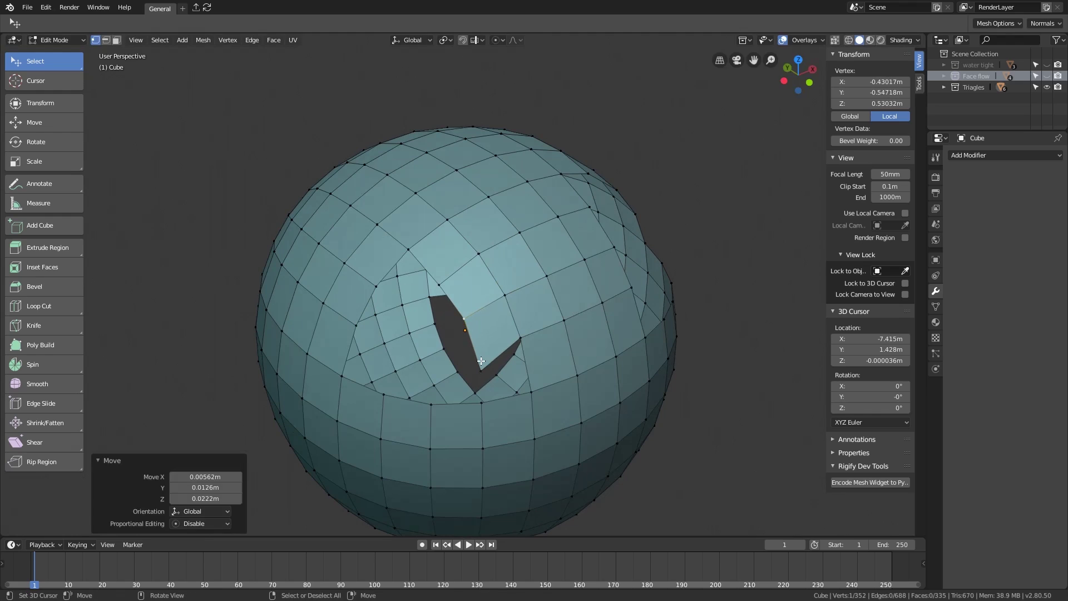
right_click(485, 368)
key(g)
click(485, 354)
Fill a quad at the lower right corner of the 12-edge hole between its two boundary sides.
right_click(528, 344)
shift+right_click(529, 393)
key(f)
middle_drag(483, 373, 509, 374)
Fill quads along the left side of the 12-edge hole and move the new inner vertices onto the sphere's surface.
right_click(376, 394)
key(f)
key(g)
click(387, 339)
right_click(390, 341)
key(f)
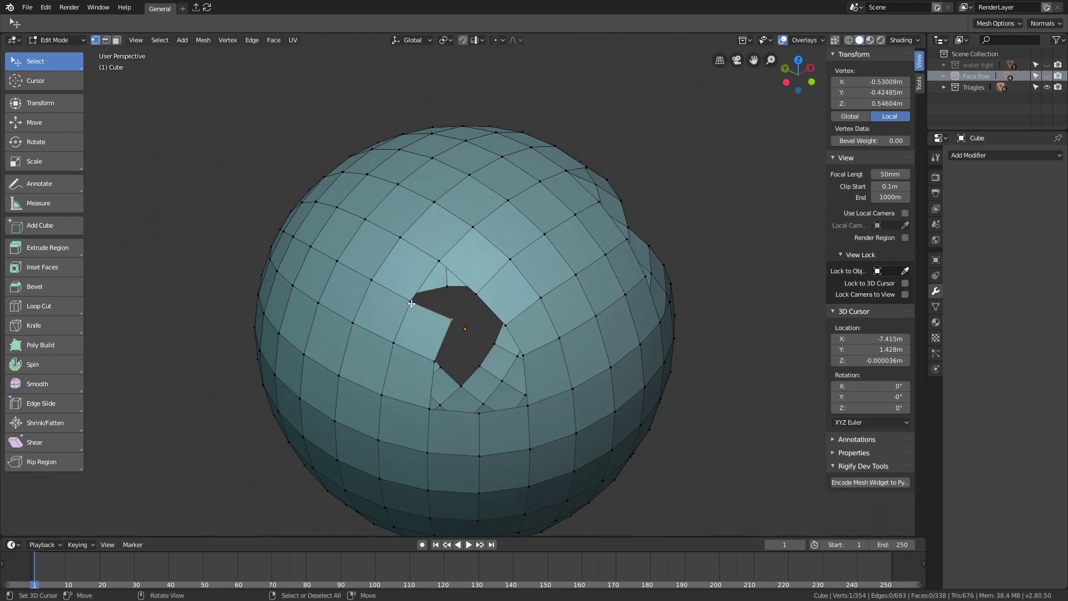
key(g)
click(391, 335)
Fill two more quads across the upper part of the hole and reposition the new inner vertex.
right_click(411, 302)
shift+right_click(438, 260)
key(f)
right_click(477, 293)
key(f)
key(g)
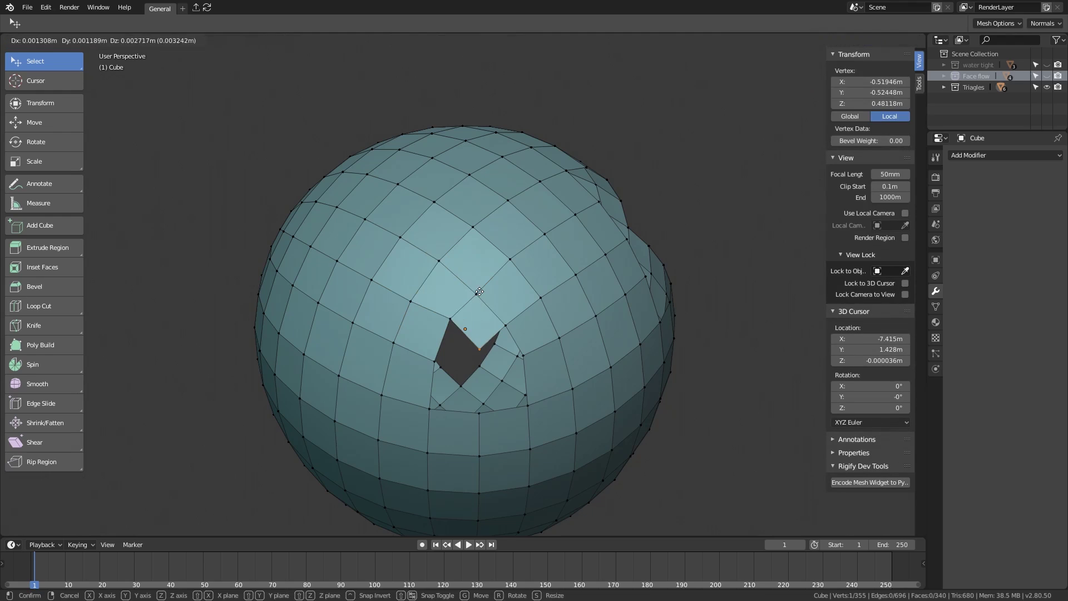
click(479, 290)
Fill quads along the lower right part of the hole, adjust the new vertex and clear the selection.
right_click(507, 325)
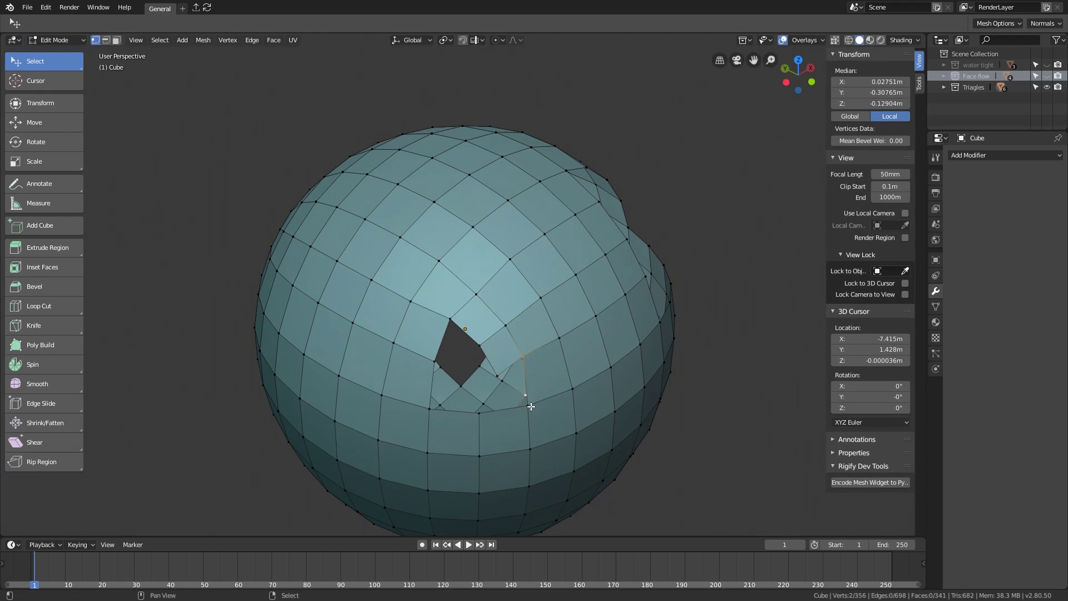
key(f)
key(g)
click(474, 363)
key(alt+a)
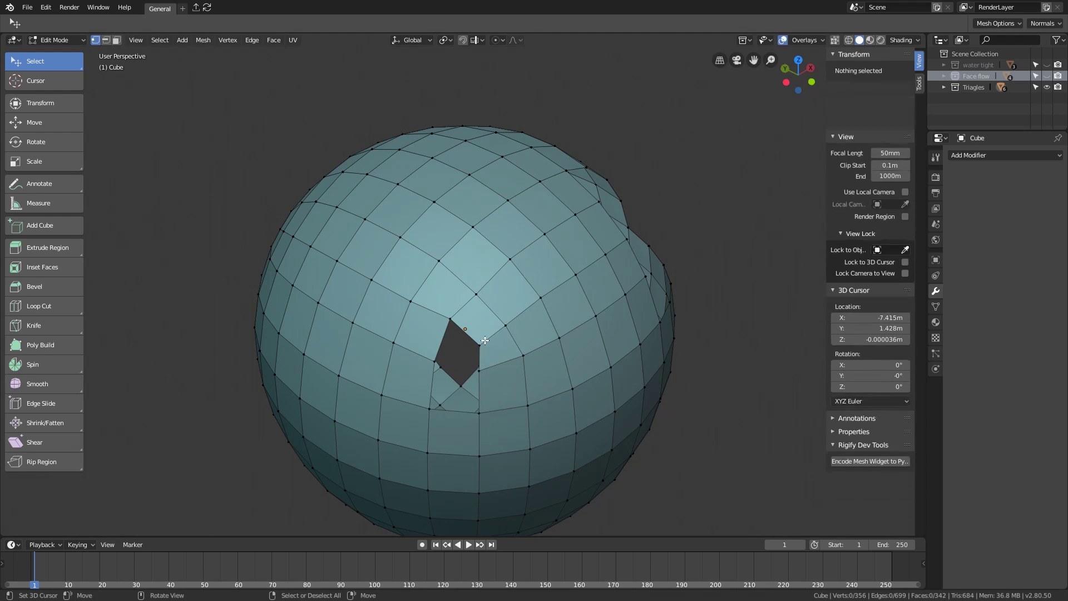
Close the remaining gap of the 12-edge hole with two quads and clear the selection.
right_click(478, 345)
shift+right_click(449, 315)
key(f)
key(f)
key(alt+a)
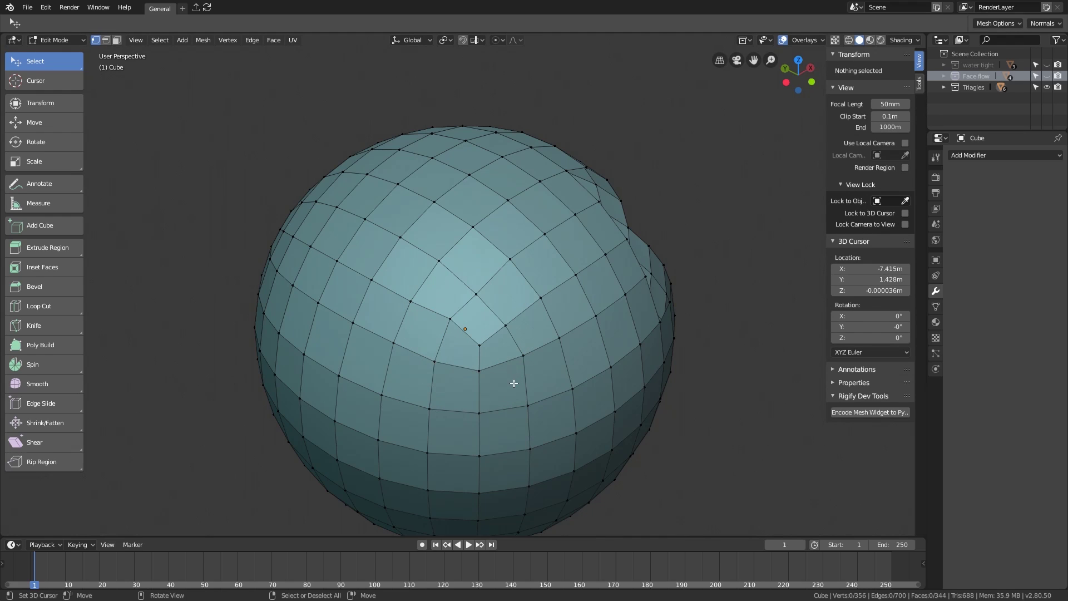
Start filling the 13-edge triangular hole with quads from its upper corner, shaping the new vertex to the sphere.
key(a)
key(alt+a)
mouse_move(529, 357)
ctrl+mouse_down()
mouse_move(421, 339)
mouse_move(518, 370)
ctrl+mouse_up()
middle_drag(519, 370, 465, 394)
click(415, 256)
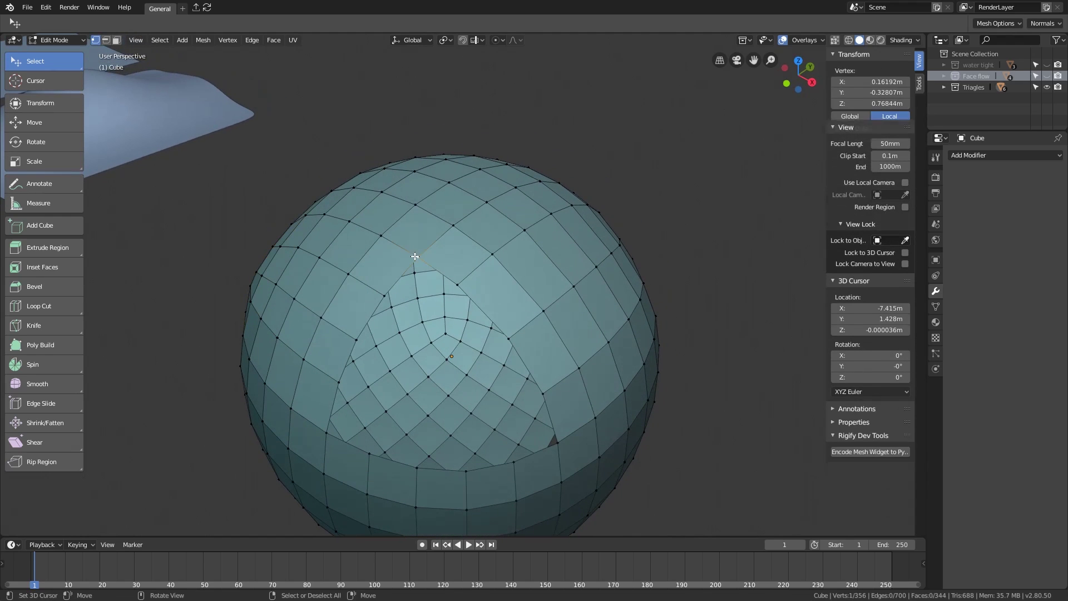
right_click(457, 278)
key(f)
key(g)
click(488, 260)
Fill quads down the right side of the 13-edge hole into its lower corner, moving the new vertex outward.
right_click(514, 332)
key(f)
key(g)
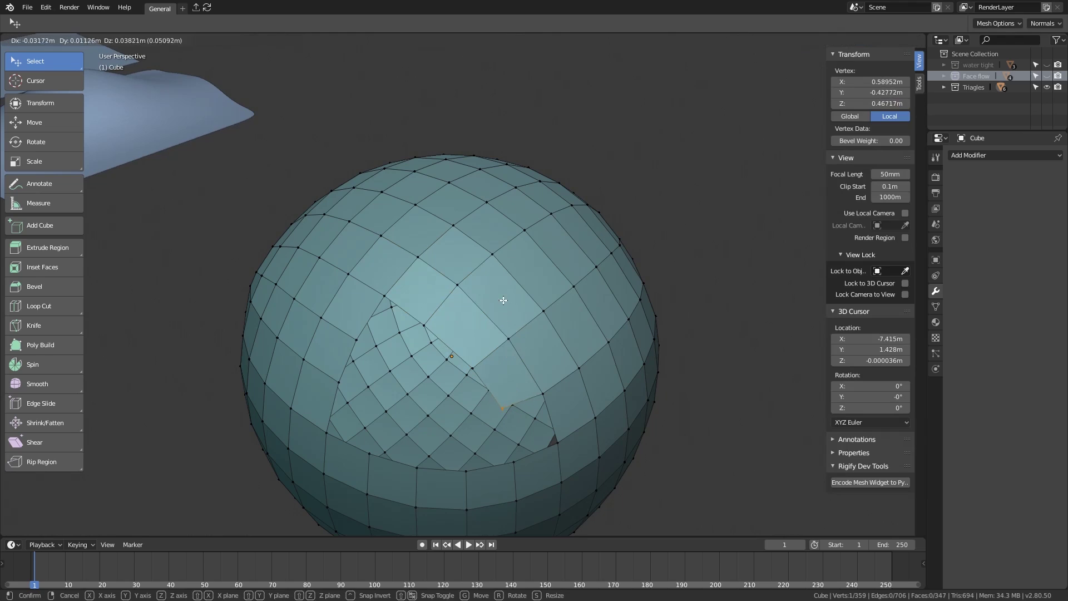
click(504, 302)
right_click(545, 396)
shift+right_click(557, 445)
key(f)
Continue the row of quads along the lower edge of the 13-edge hole and adjust the new vertices.
right_click(515, 459)
key(f)
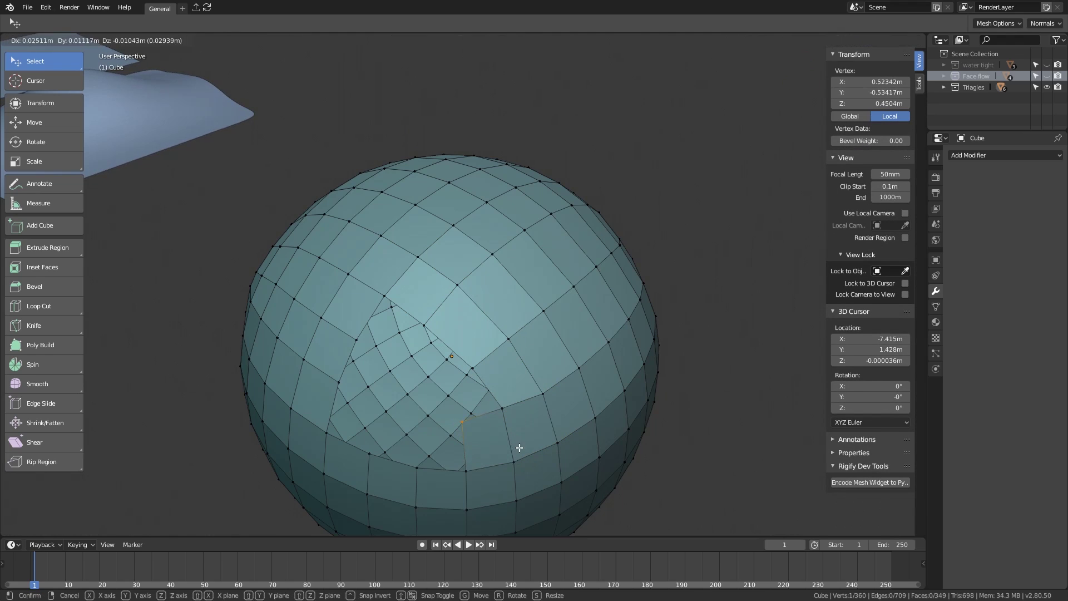
click(457, 461)
key(alt+v)
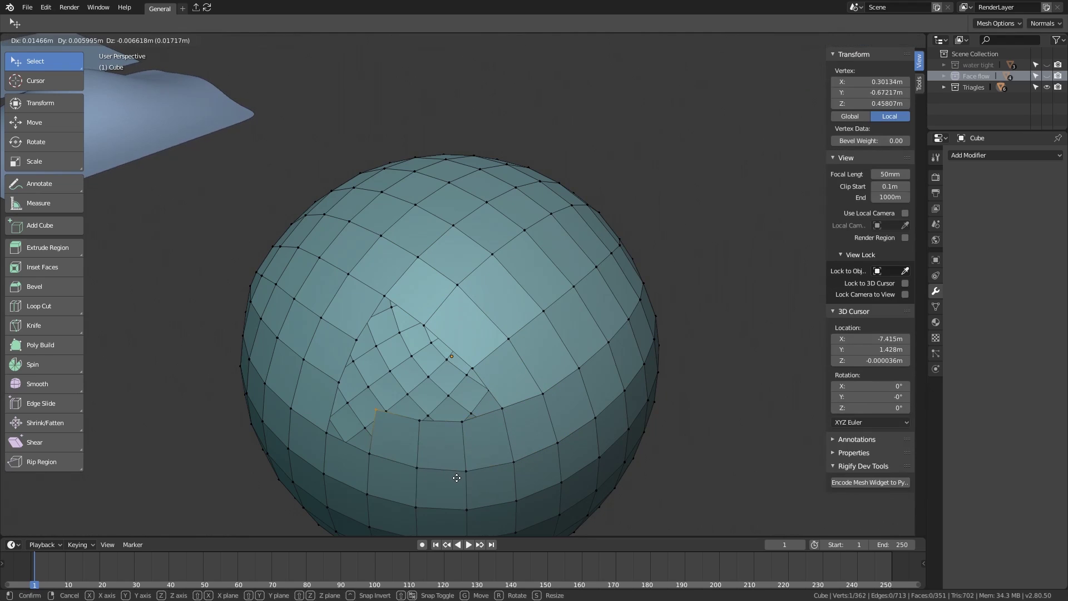
click(456, 478)
Fill quads at the lower left corner and up the left side of the 13-edge hole.
right_click(376, 453)
shift+right_click(325, 428)
key(f)
right_click(341, 378)
key(f)
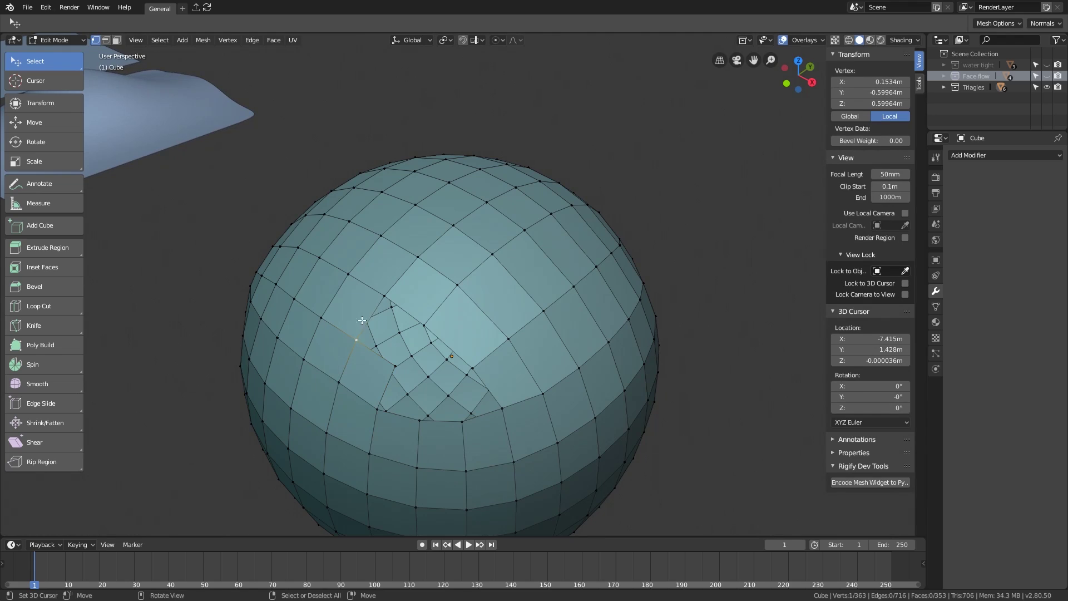
Fill quads across the upper left part of the 13-edge hole and move the new inner vertex into place.
shift+right_click(382, 299)
key(f)
right_click(426, 322)
key(f)
click(470, 313)
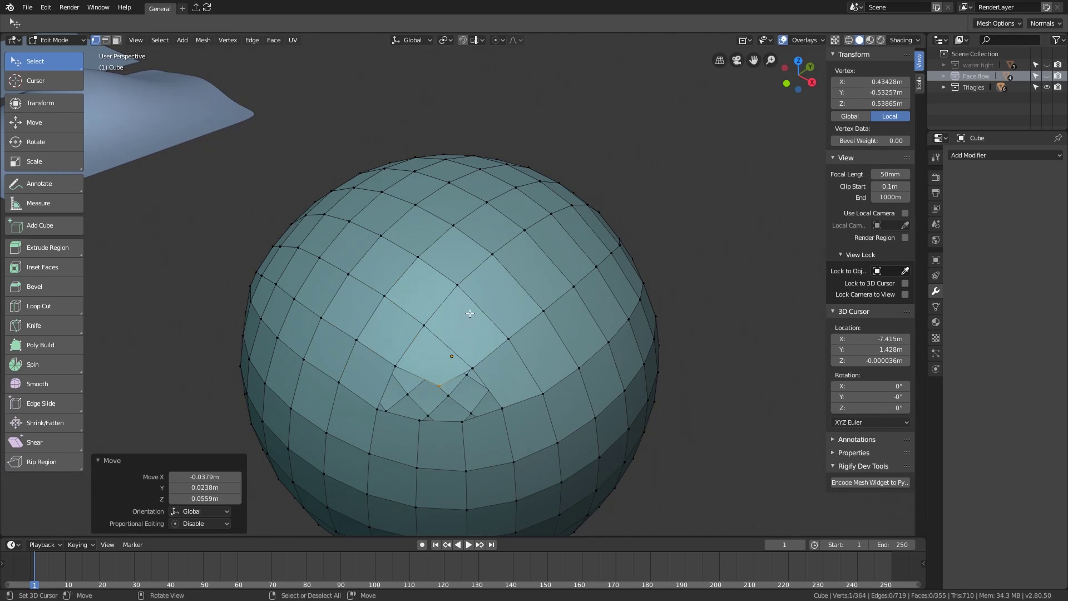
Fill the last gap of the 13-edge hole with quads and a triangle, then clear the selection.
key(alt+a)
right_click(398, 370)
shift+right_click(375, 407)
key(f)
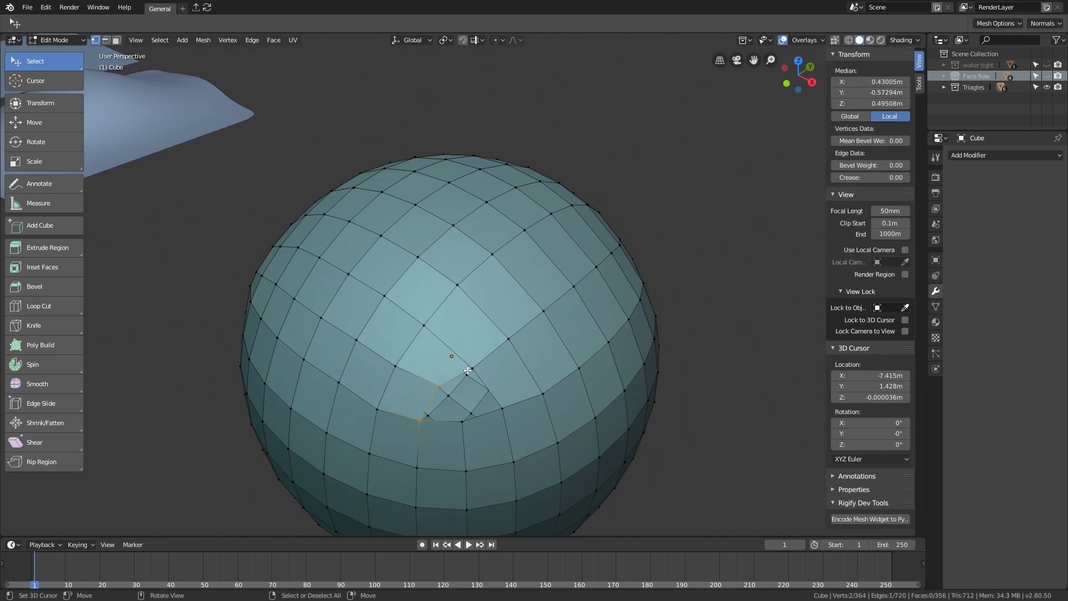
key(f)
key(alt+a)
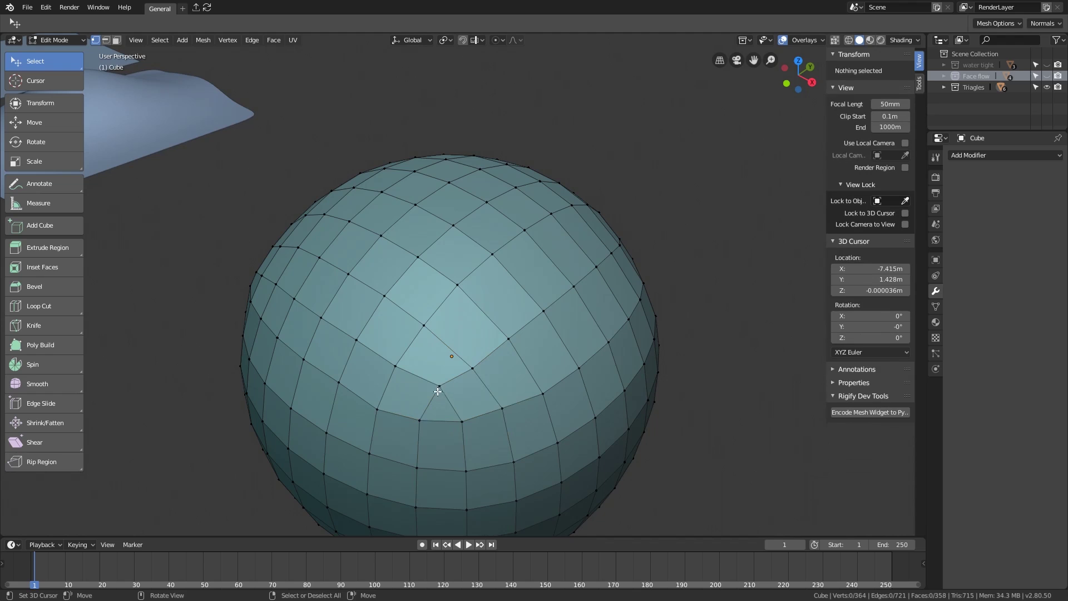
Select the leftover triangular face in face selection mode and examine it within the surrounding quads.
key(3)
click(442, 412)
middle_drag(484, 424, 492, 385)
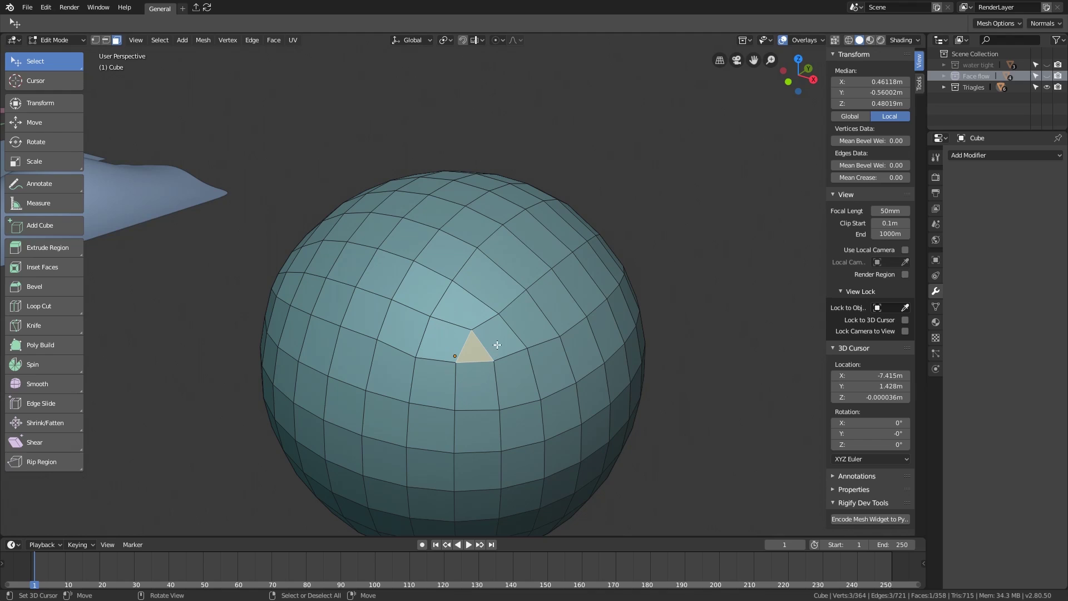
middle_drag(487, 350, 490, 365)
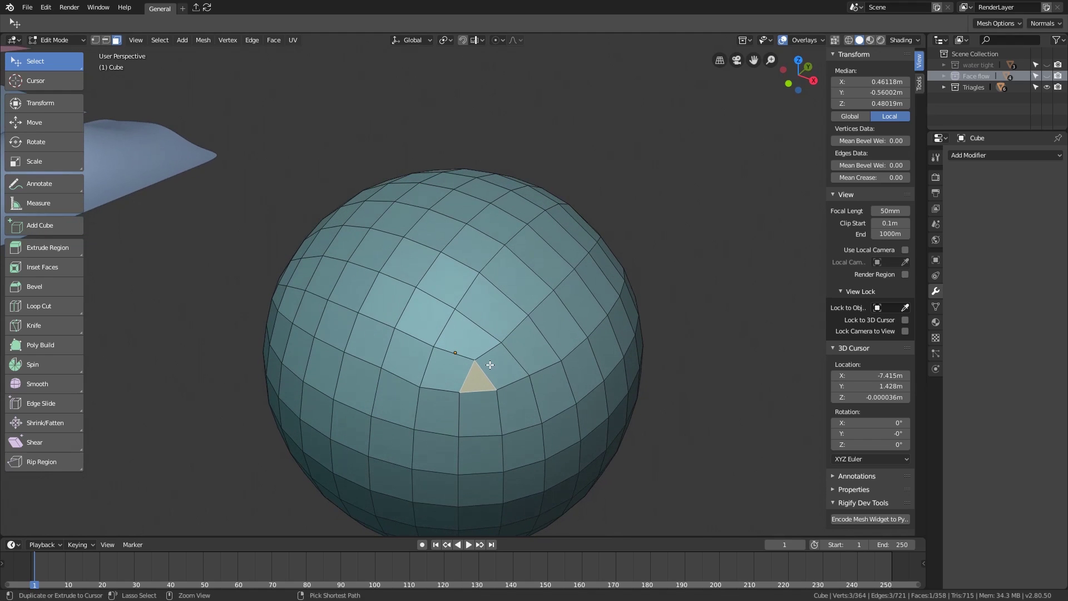
Undo the most recent face fills in the 13-edge hole.
key(ctrl+z)
key(ctrl+z)
key(ctrl+z)
key(ctrl+z)
key(ctrl+z)
key(ctrl+z)
key(ctrl+z)
key(ctrl+z)
key(ctrl+z)
key(ctrl+z)
key(ctrl+z)
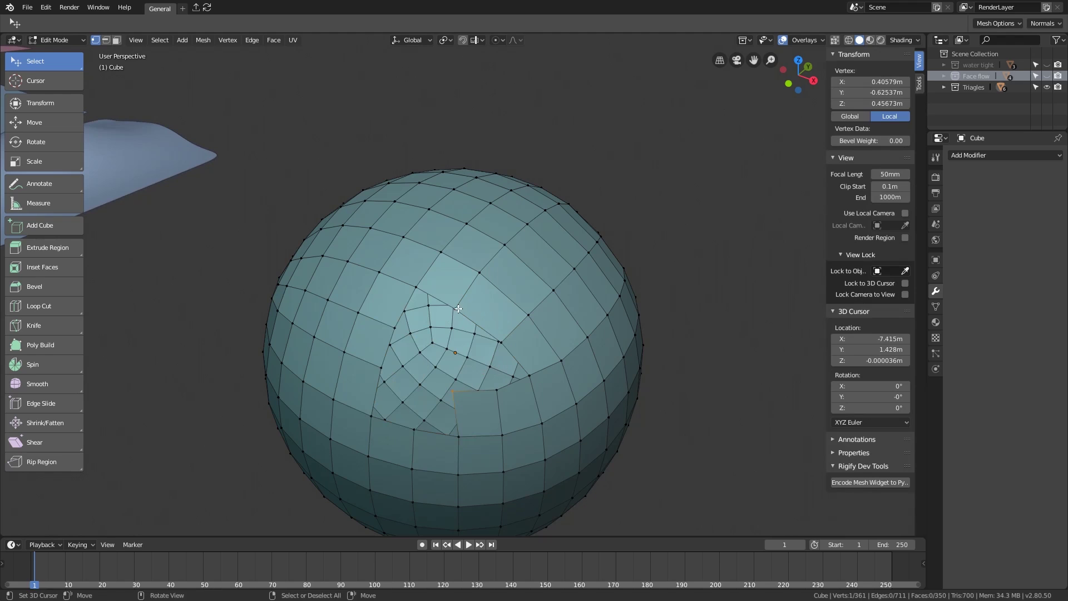
Select the shortest path through the five newly added vertices in the 13-edge hole and delete them.
right_click(457, 306)
ctrl+right_click(452, 395)
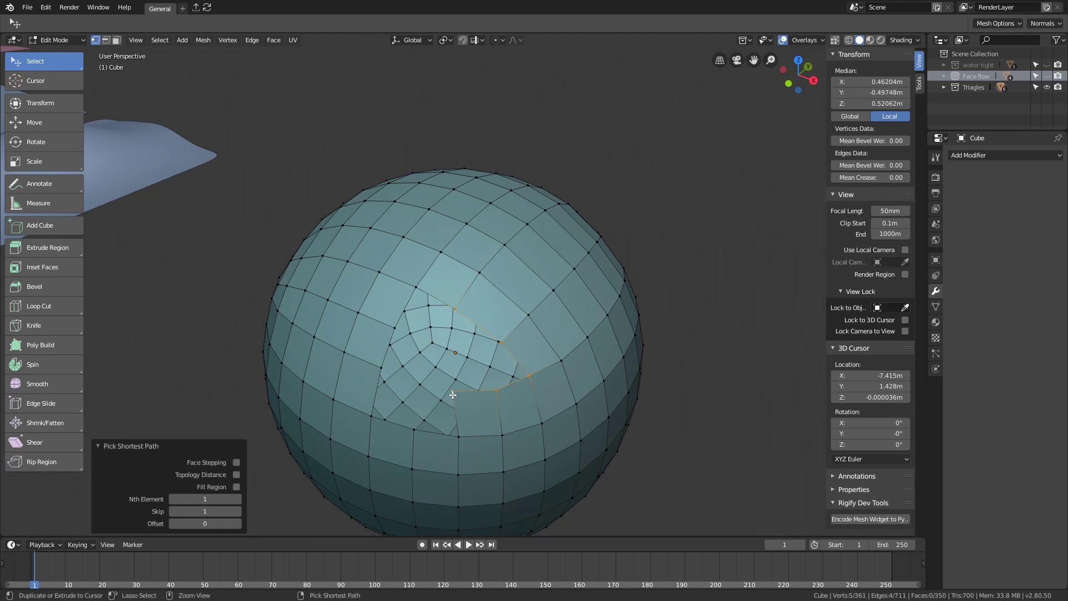
key(x)
click(452, 395)
Fill two quads along the upper edge of the triangular hole on the sphere's underside.
middle_drag(651, 394, 503, 306)
click(528, 312)
key(f)
right_click(458, 301)
key(f)
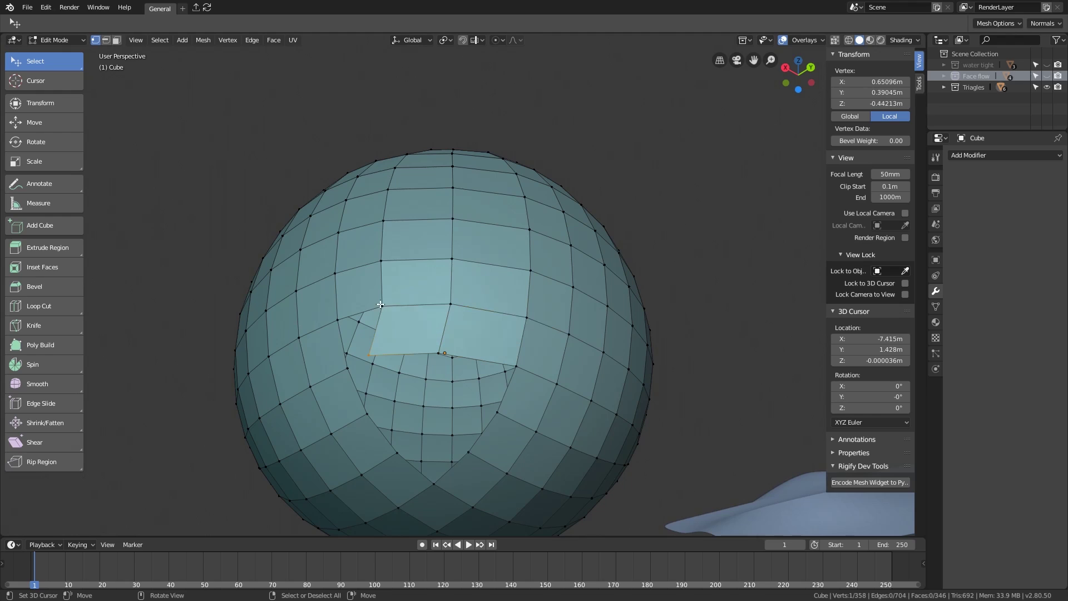
Fill quads at the upper left corner and left side of the underside hole and move the new vertex.
right_click(381, 305)
shift+right_click(340, 318)
key(f)
key(f)
key(g)
click(384, 361)
Reposition the inner vertices of the underside hole and add another quad beside the left row.
right_click(370, 350)
key(g)
click(388, 353)
key(f)
key(g)
click(443, 352)
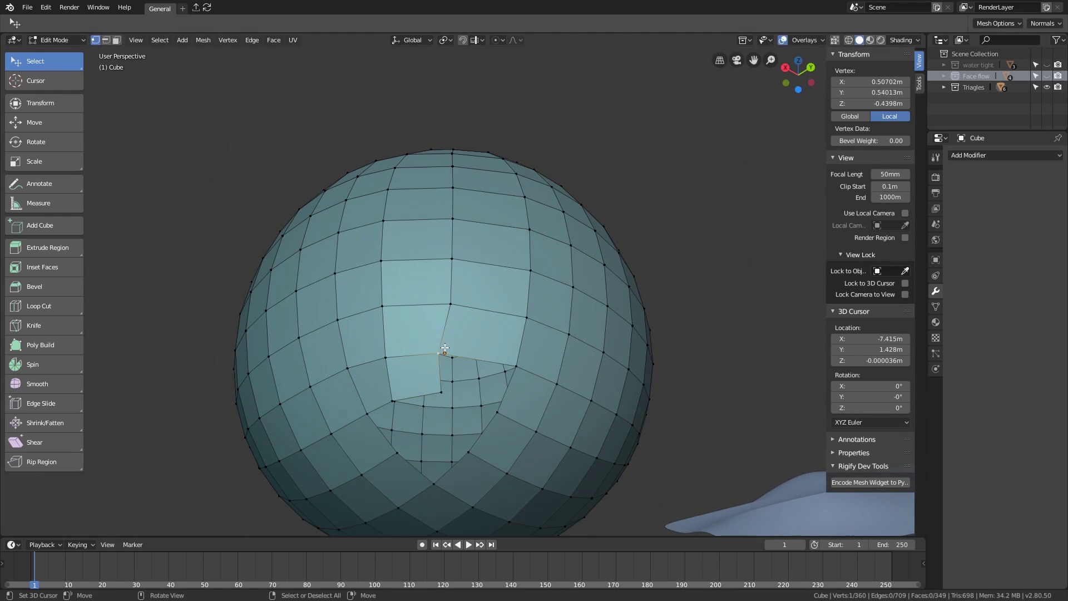
Fill two quads down the right side of the underside hole and reposition the new inner vertex.
key(g)
right_click(450, 349)
shift+right_click(520, 365)
key(f)
right_click(498, 417)
key(f)
key(g)
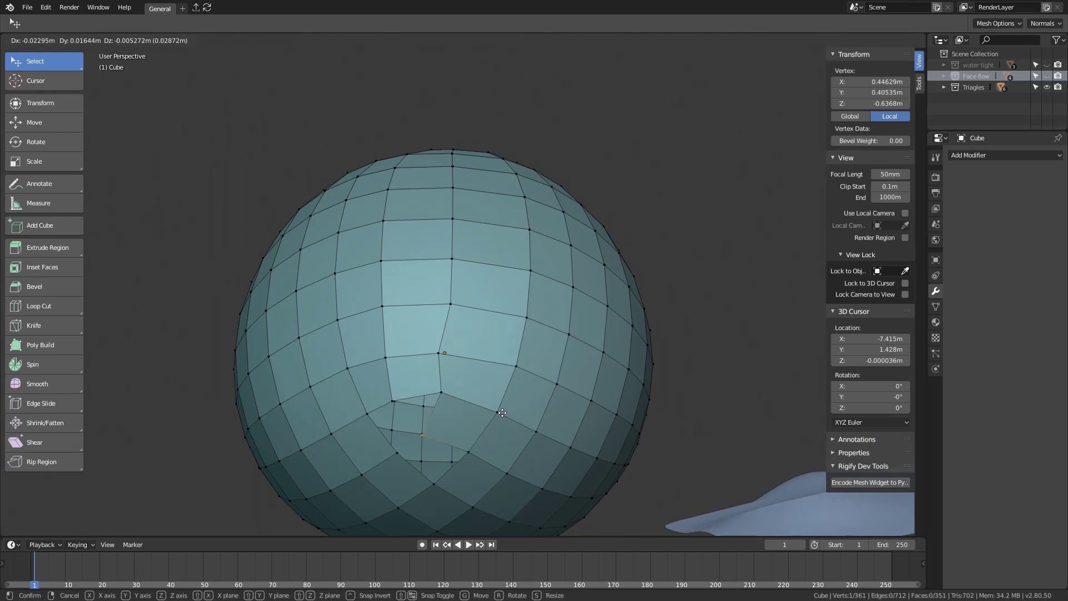
click(513, 414)
Fill the lower corner and the remaining left gap of the underside hole with three quads.
key(a)
right_click(469, 461)
shift+right_click(436, 481)
key(f)
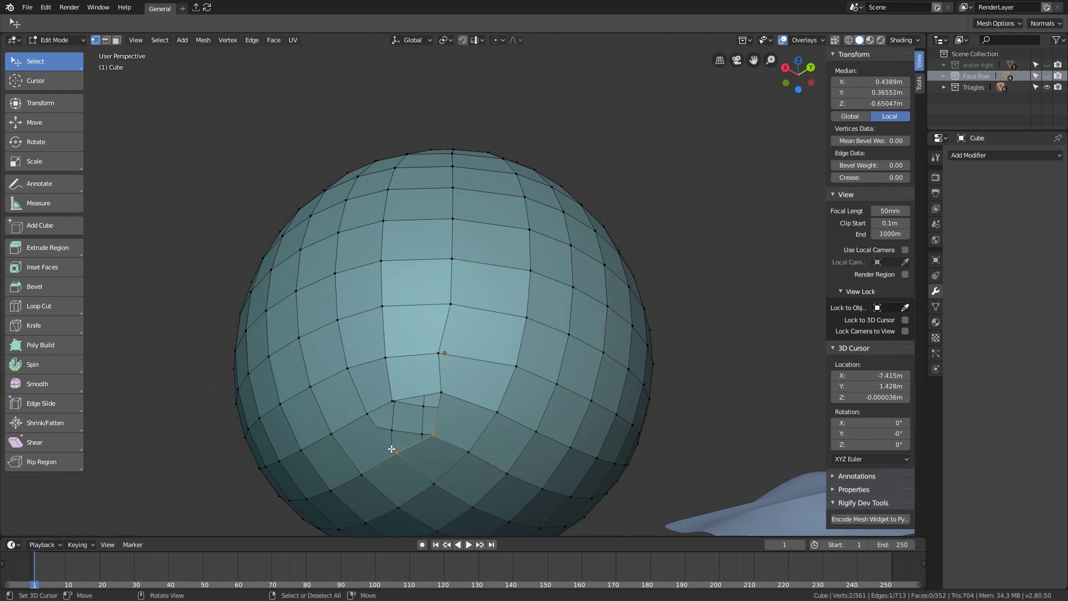
right_click(395, 450)
shift+right_click(369, 404)
key(f)
key(f)
key(a)
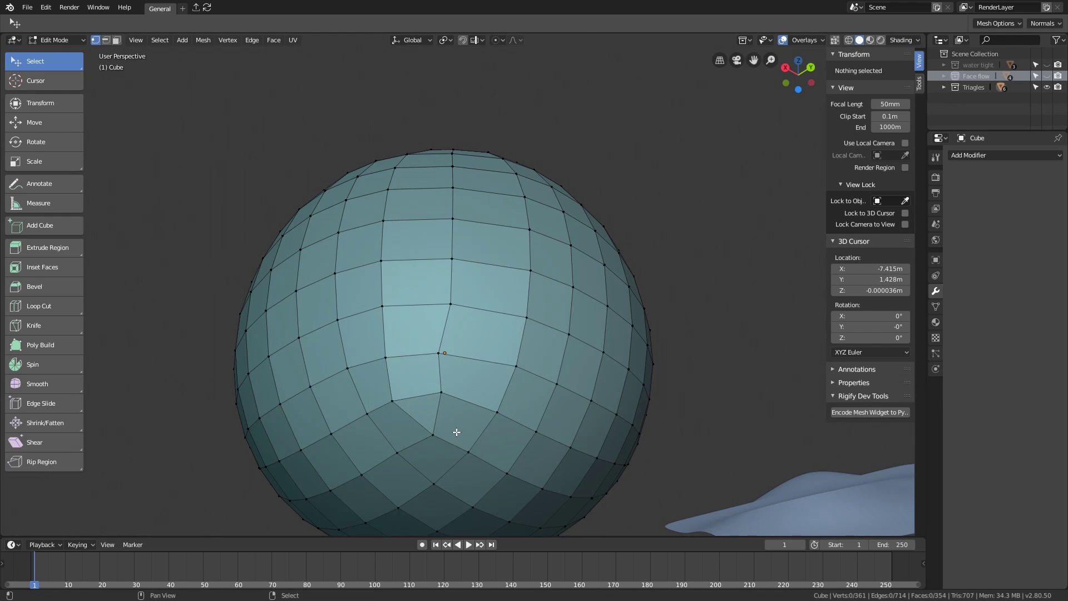
middle_drag(457, 431, 472, 389)
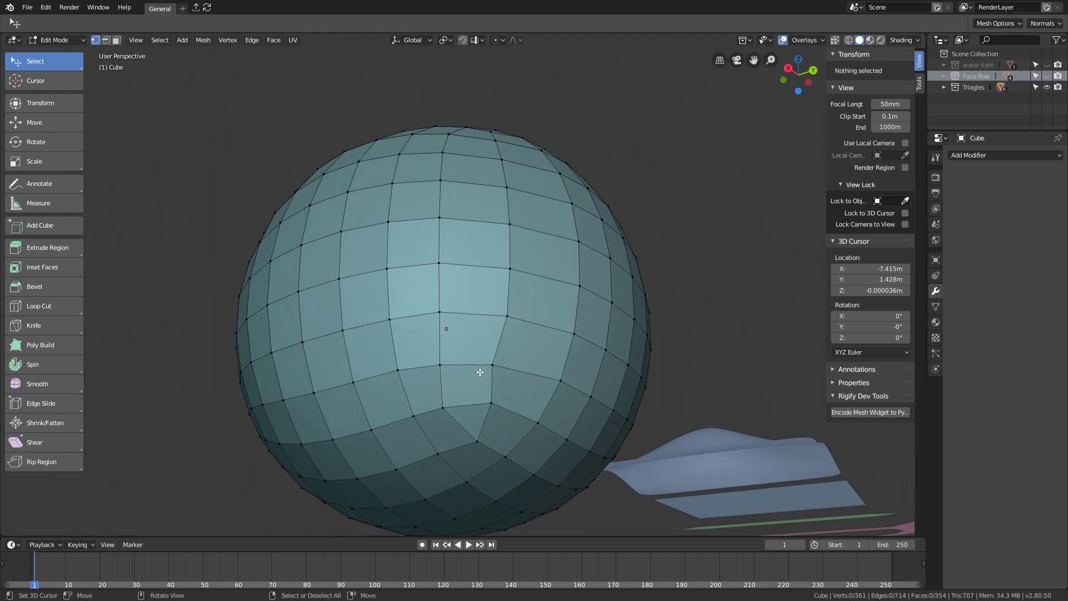
Undo the quad fills until the underside triangular hole is open again.
key(ctrl+z)
key(ctrl+z)
key(ctrl+z)
key(ctrl+z)
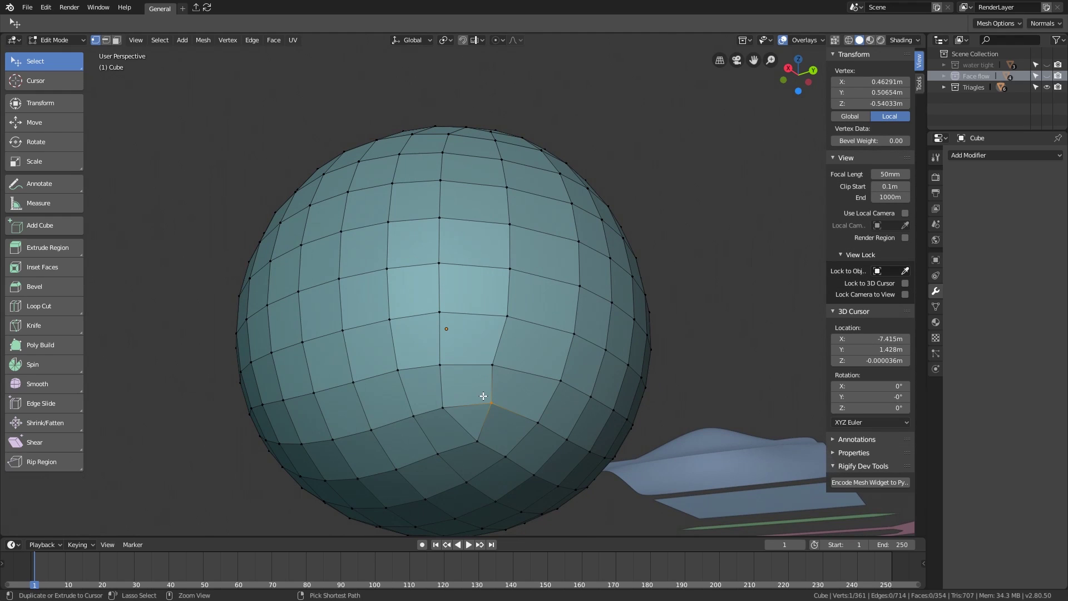
mouse_move(484, 392)
middle_down()
mouse_move(534, 453)
mouse_move(469, 407)
mouse_move(556, 420)
mouse_move(486, 407)
middle_up()
key(ctrl+z)
key(ctrl+z)
key(ctrl+z)
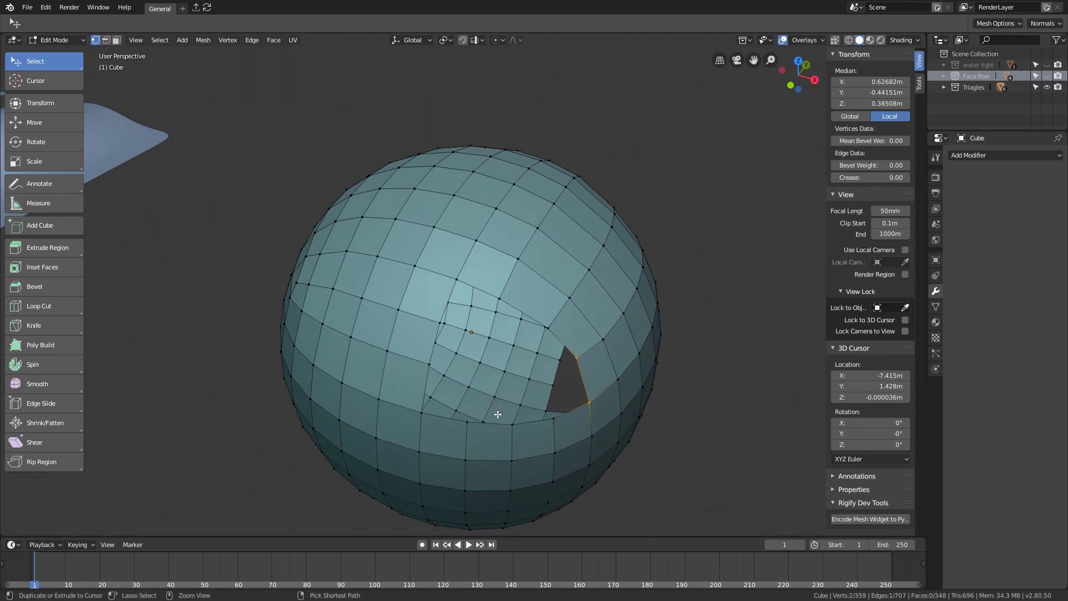
key(ctrl+z)
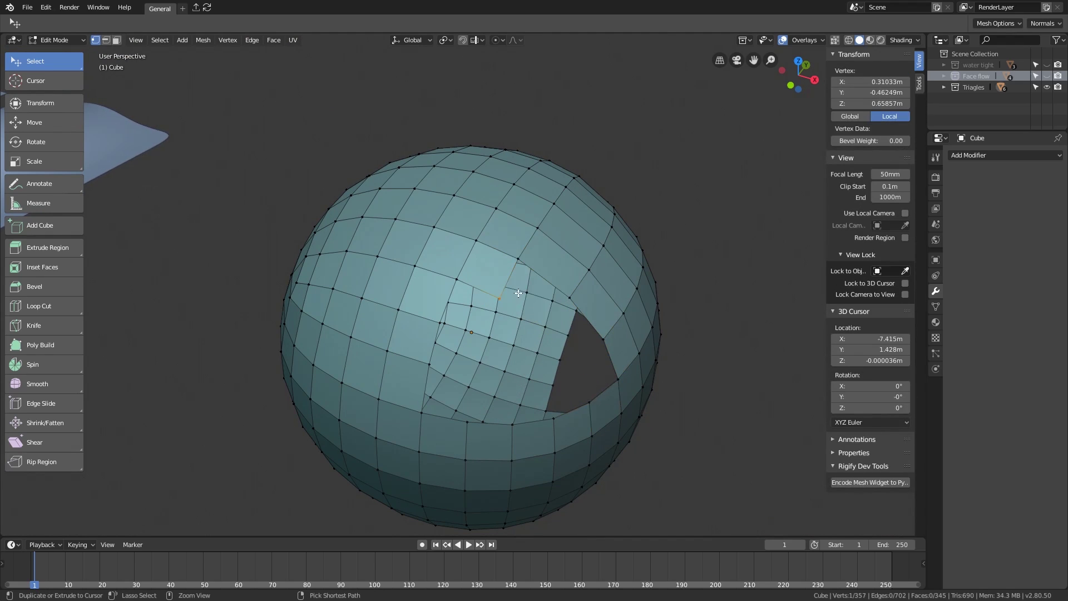
key(ctrl+z)
middle_drag(552, 281, 542, 280)
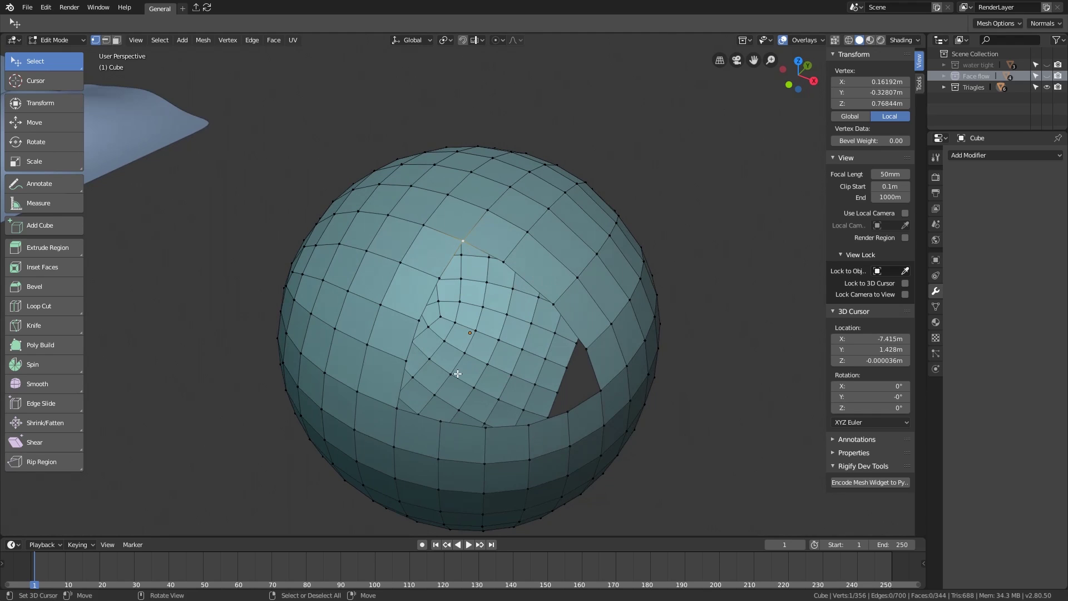
mouse_move(457, 373)
middle_down()
mouse_move(460, 410)
mouse_move(465, 381)
mouse_move(448, 360)
mouse_move(467, 361)
middle_up()
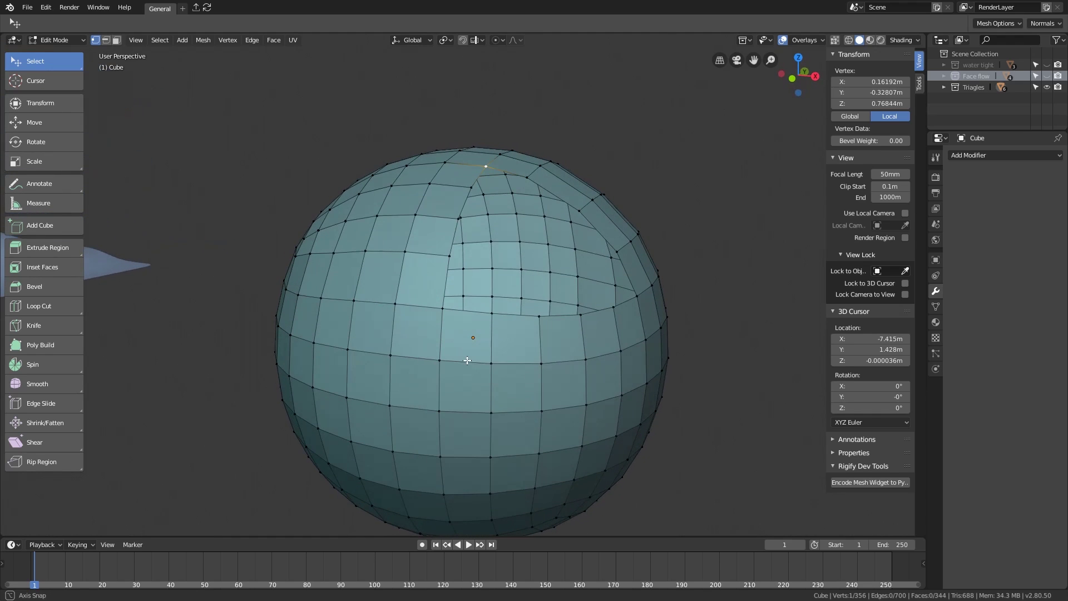
Try a centred loop cut running down from the upper triangular hole's lower edge, follow it around the sphere, and undo it.
key(ctrl+r)
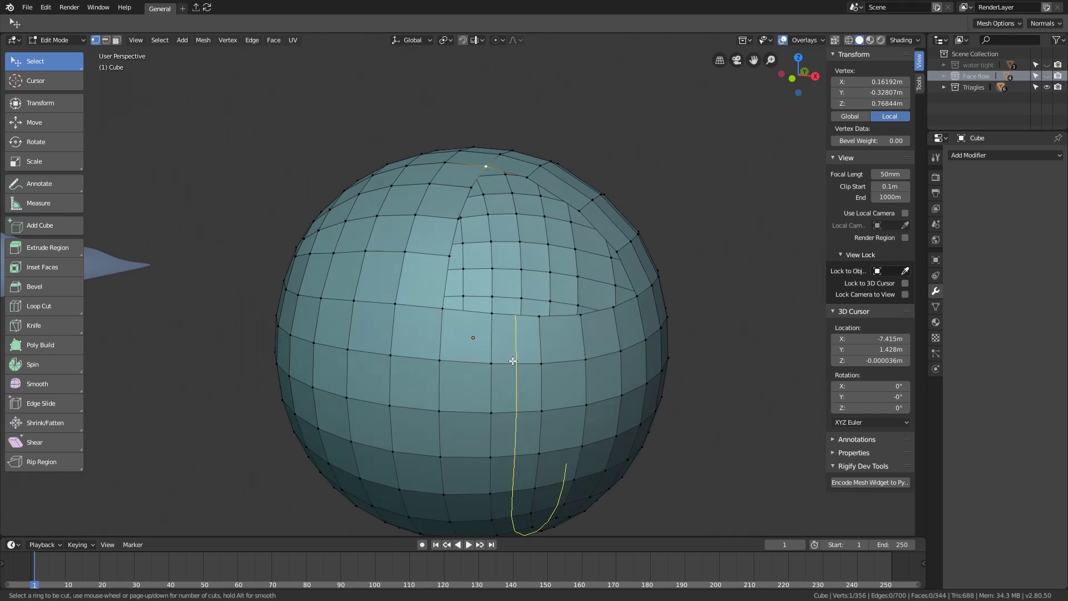
click(513, 361)
right_click(527, 403)
middle_drag(593, 443, 459, 227)
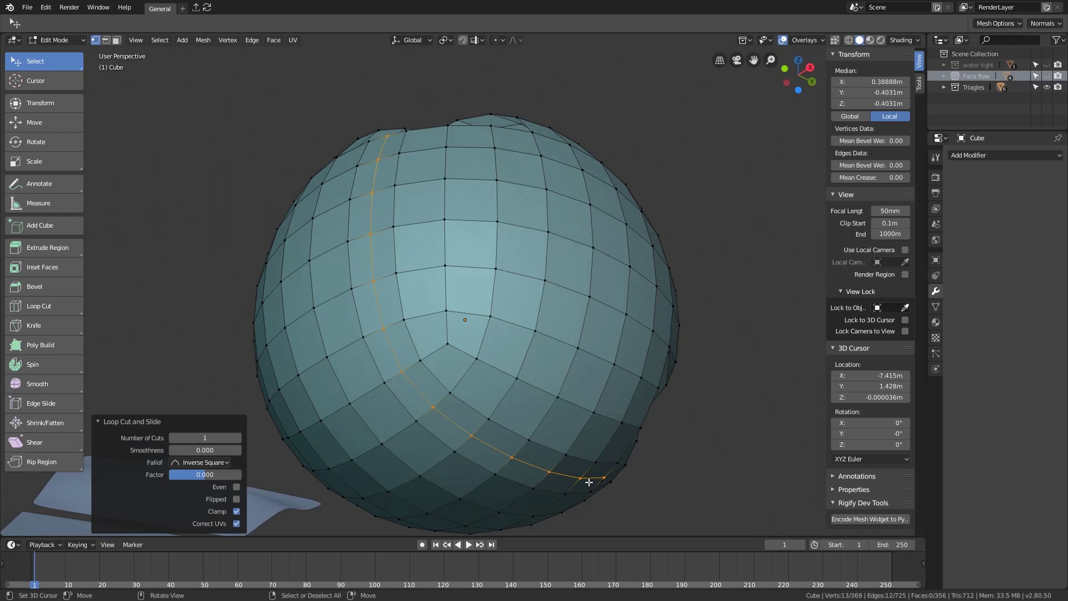
middle_drag(589, 482, 429, 311)
key(ctrl+z)
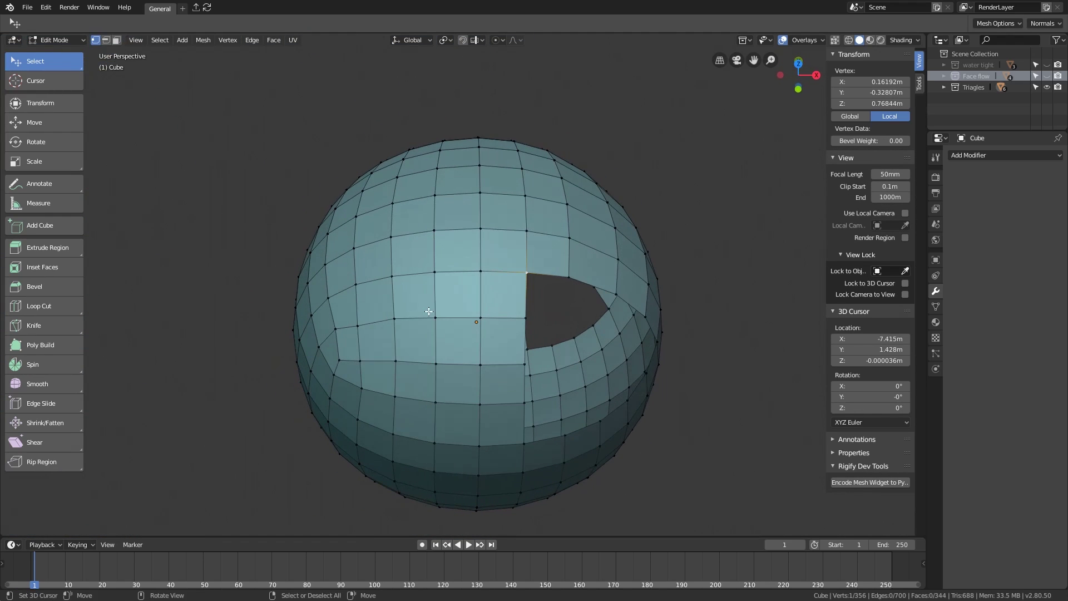
Add one centred loop cut through the face row that ends at the side opening, and follow it around to the triangular hole.
key(ctrl+r)
click(458, 301)
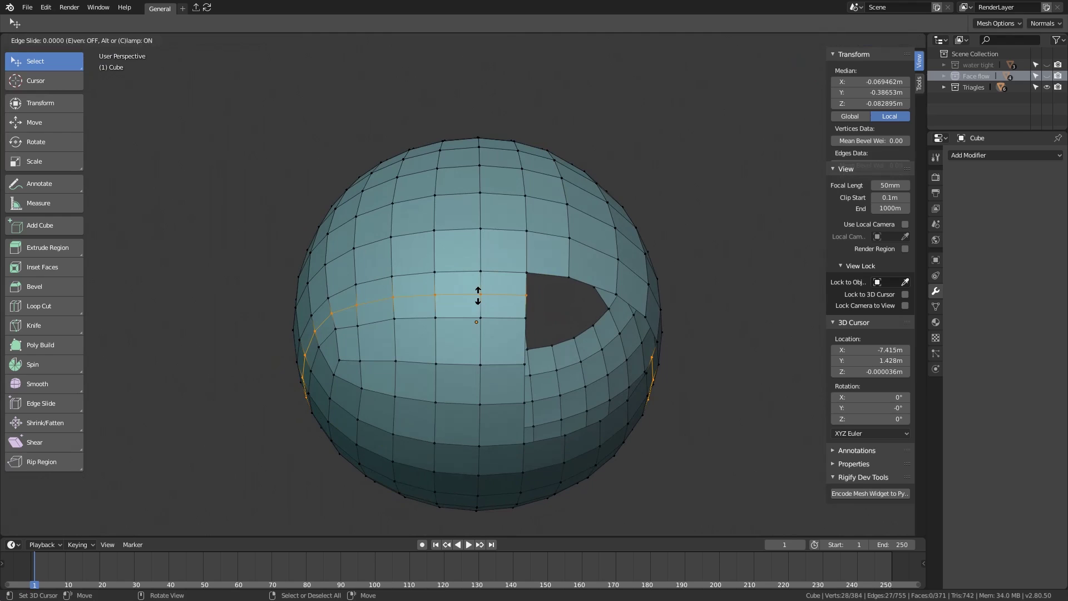
right_click(682, 373)
middle_drag(681, 373, 578, 323)
middle_drag(396, 222, 436, 370)
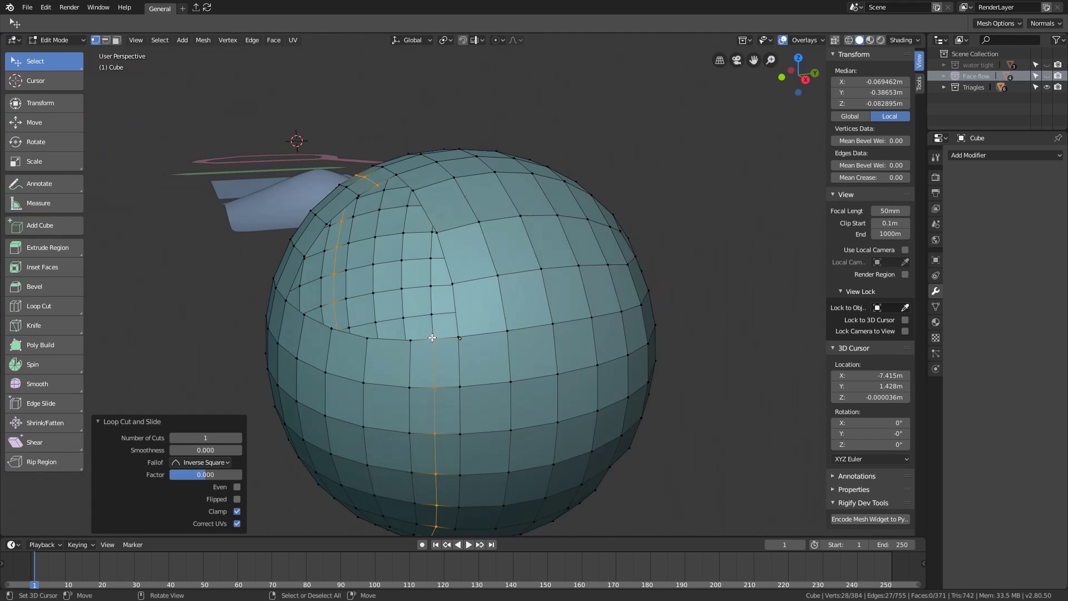
middle_drag(471, 322, 518, 375)
Check the edge count of the triangular hole's boundary and dissolve the edges of the newly cut loop.
alt+right_click(458, 260)
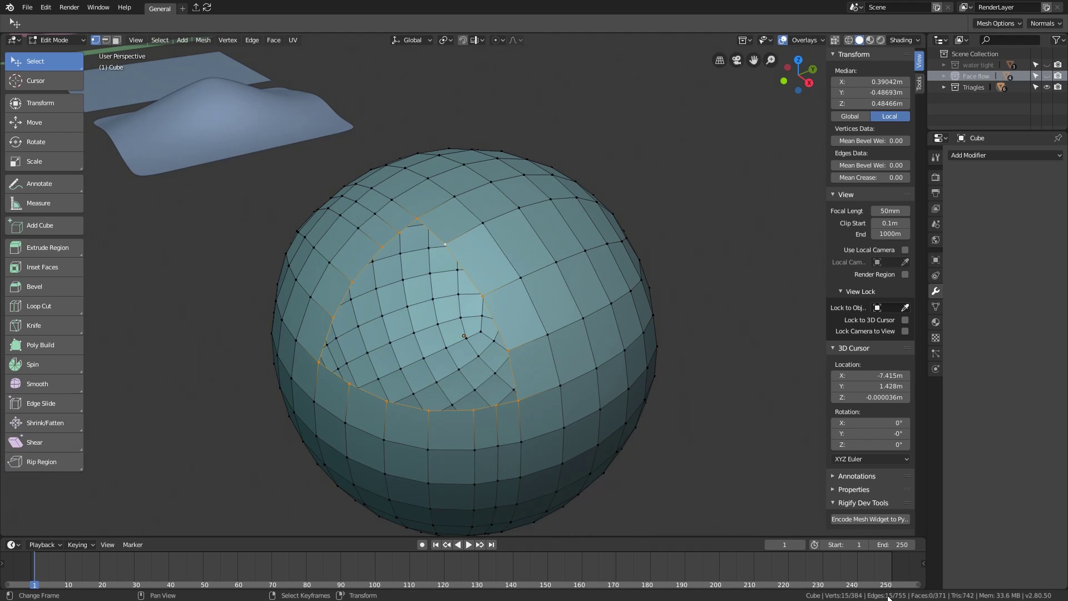
key(ctrl+z)
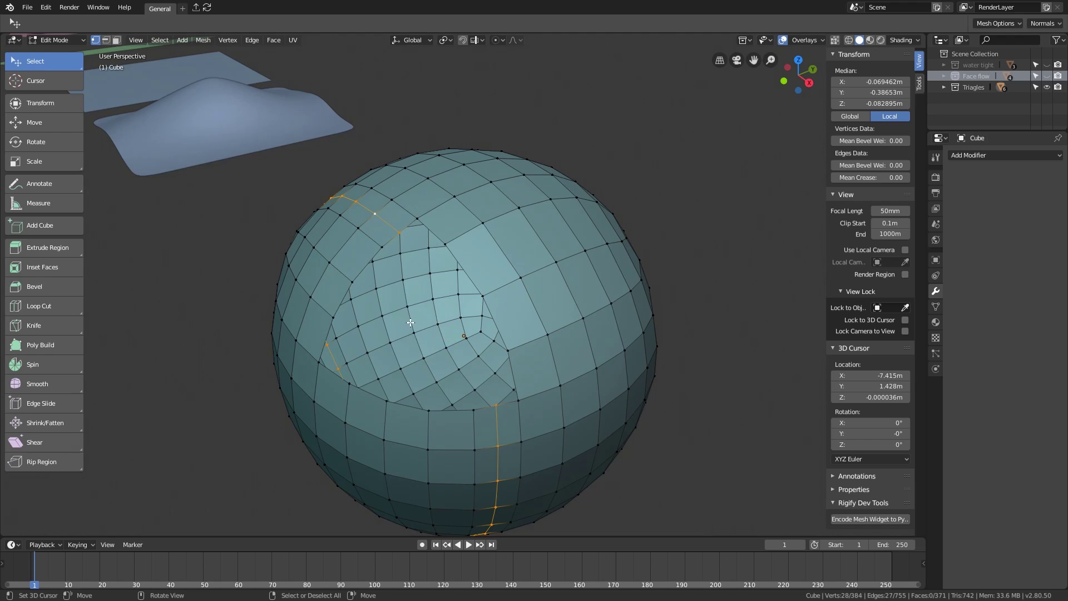
key(x)
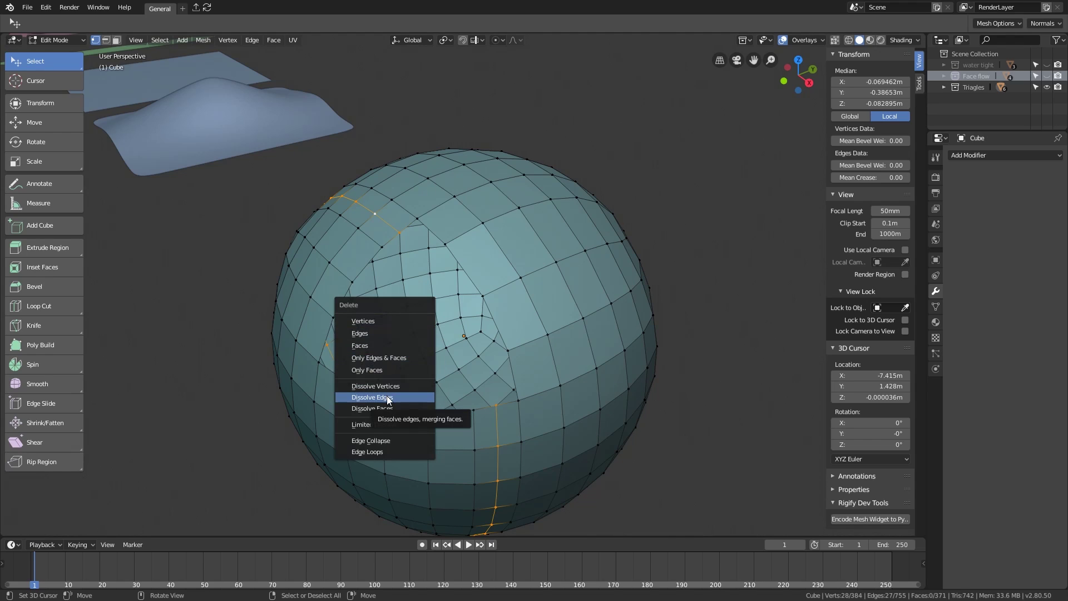
click(388, 398)
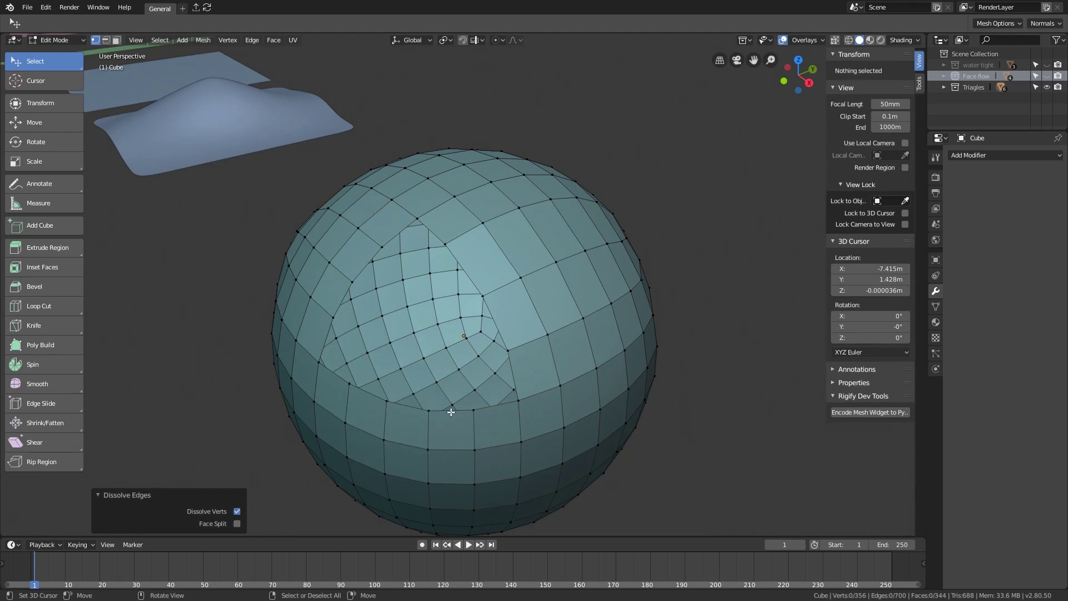
Add a single centred loop cut that ends on the upper triangular hole's boundary.
middle_drag(478, 379, 451, 227)
key(ctrl+r)
click(437, 304)
right_click(436, 304)
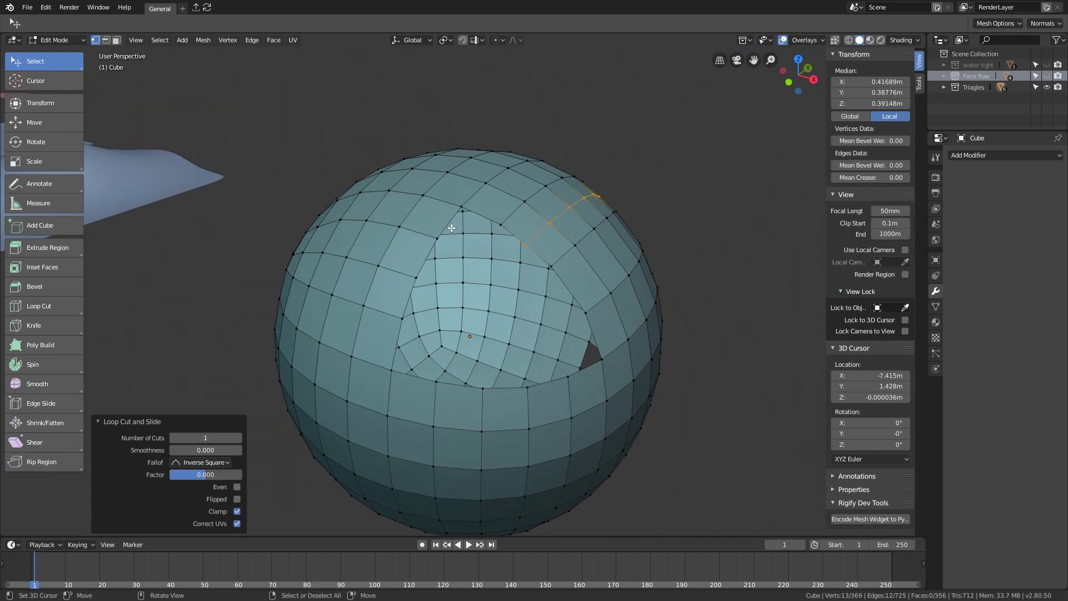
Select the boundary loop of the upper triangular hole and check how many edges it has.
alt+click(484, 217)
middle_drag(549, 319, 393, 284)
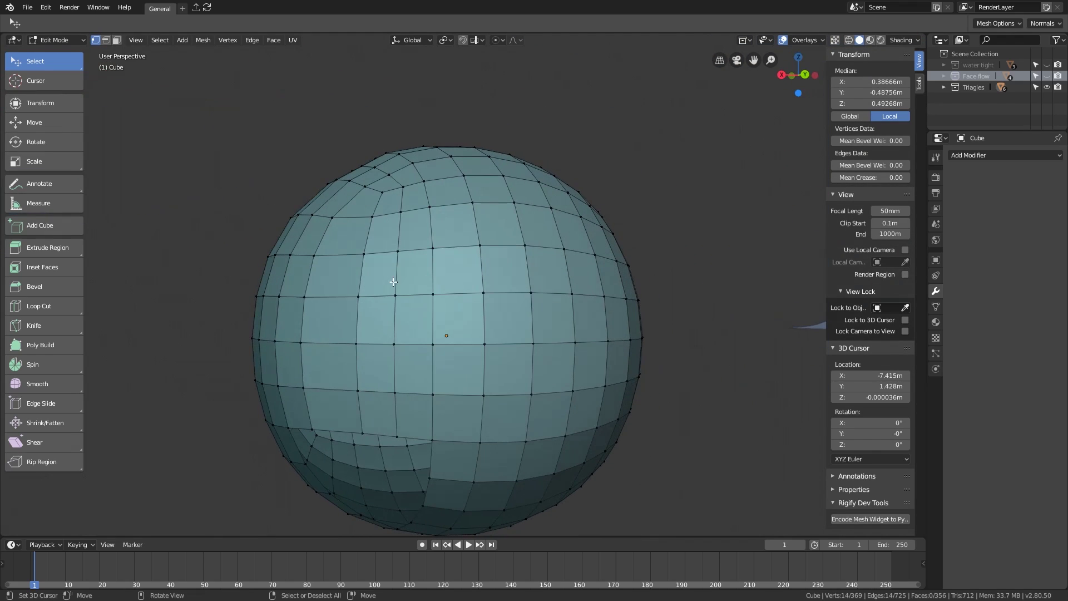
shift+middle_drag(439, 388, 468, 361)
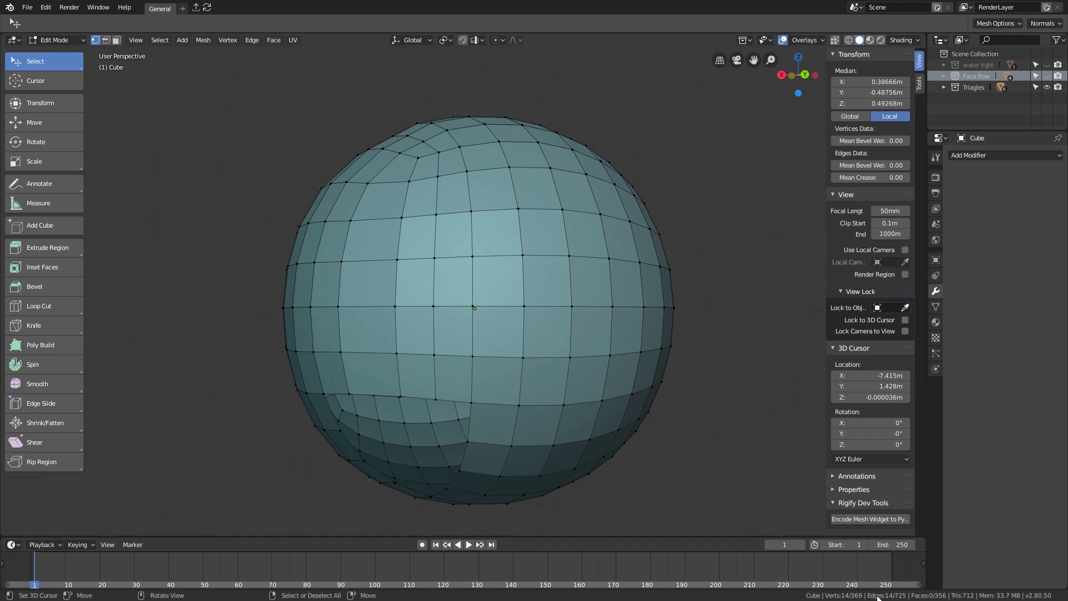
middle_drag(489, 501, 430, 250)
alt+click(515, 274)
alt+click(487, 268)
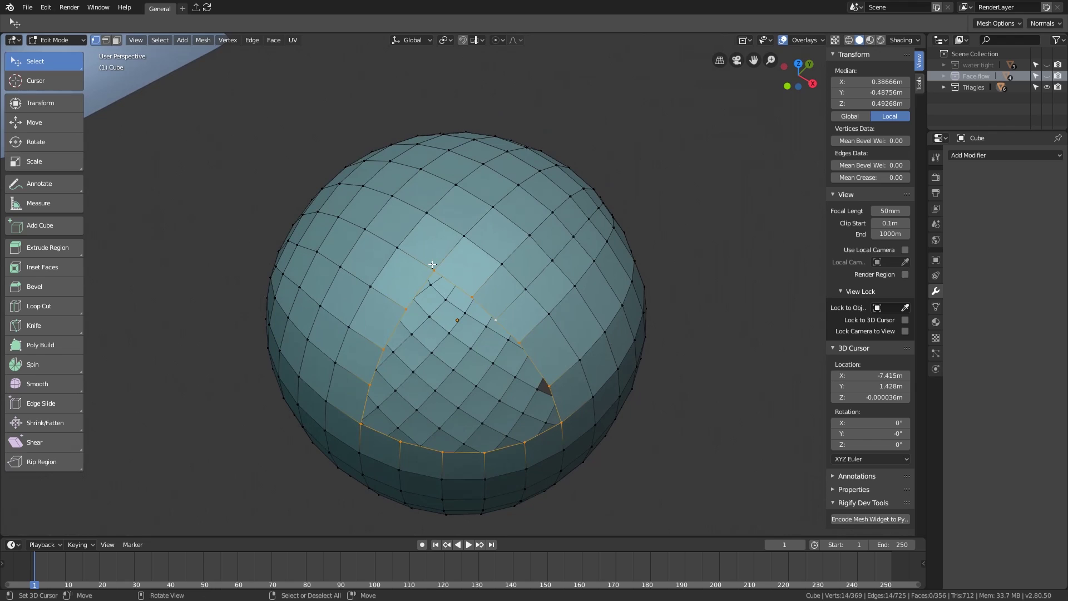
Fill the upper triangular hole with quads from its top corner along its borders, leaving a small gap in the middle.
right_click(433, 265)
key(f)
key(g)
click(439, 252)
right_click(480, 294)
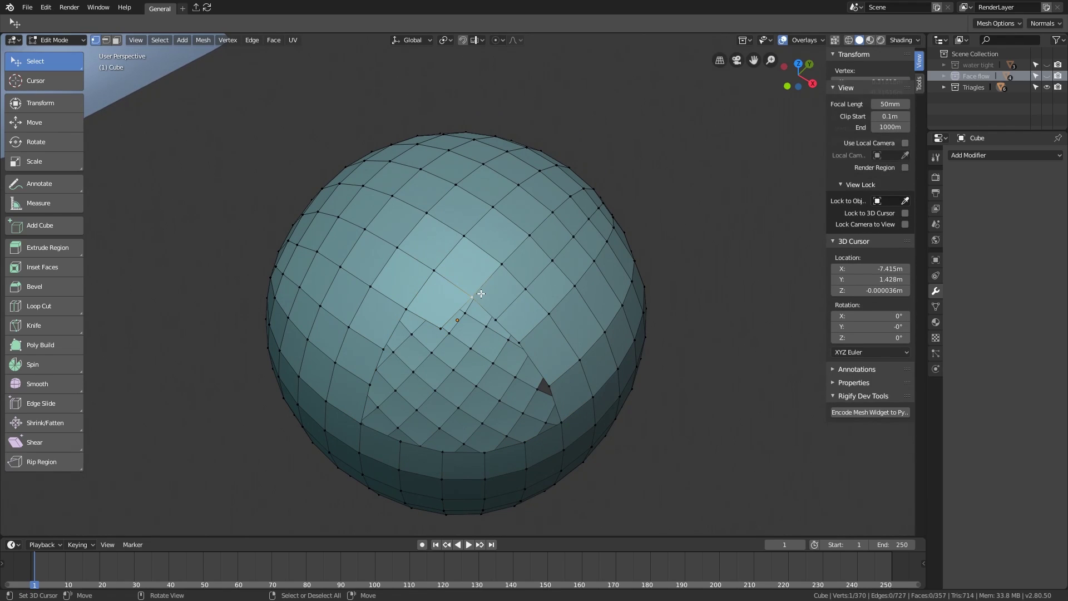
key(f)
right_click(518, 338)
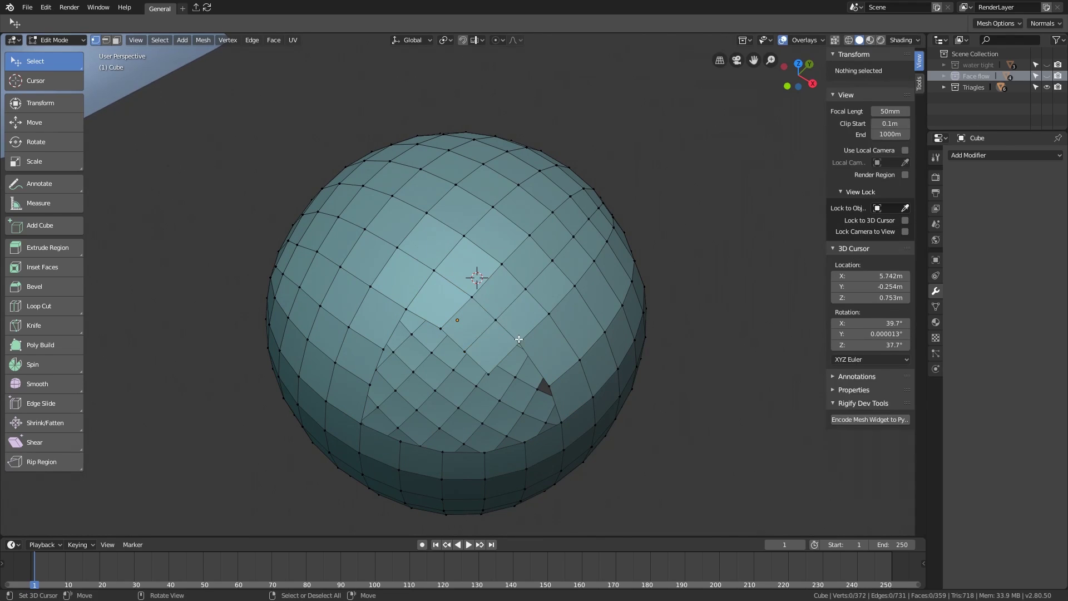
key(f)
key(g)
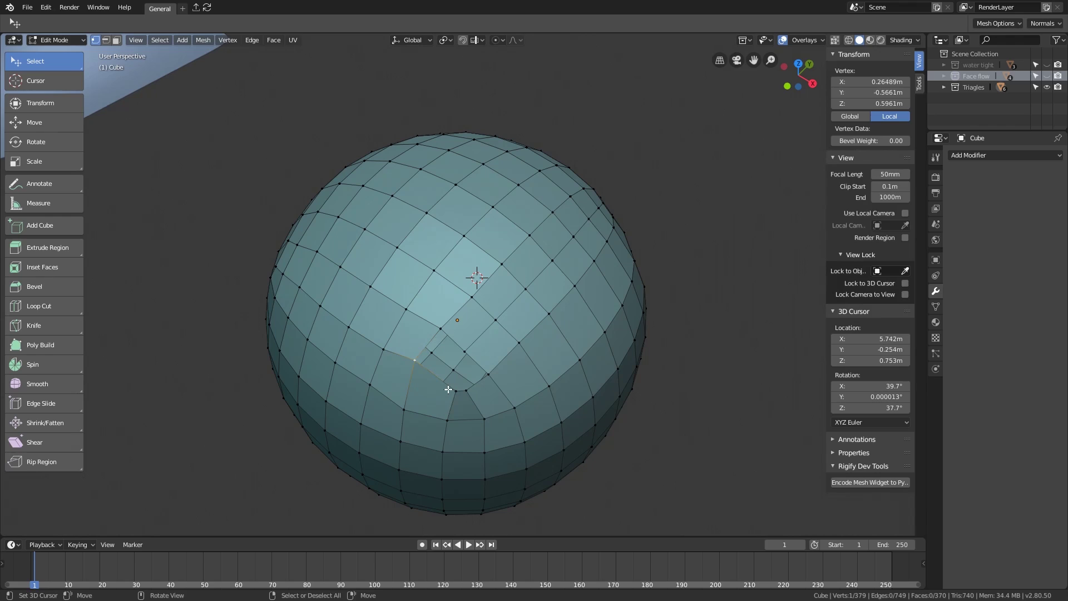
Reposition the inner vertex of the upper hole and close the remaining central gap with two quads.
right_click(450, 391)
key(g)
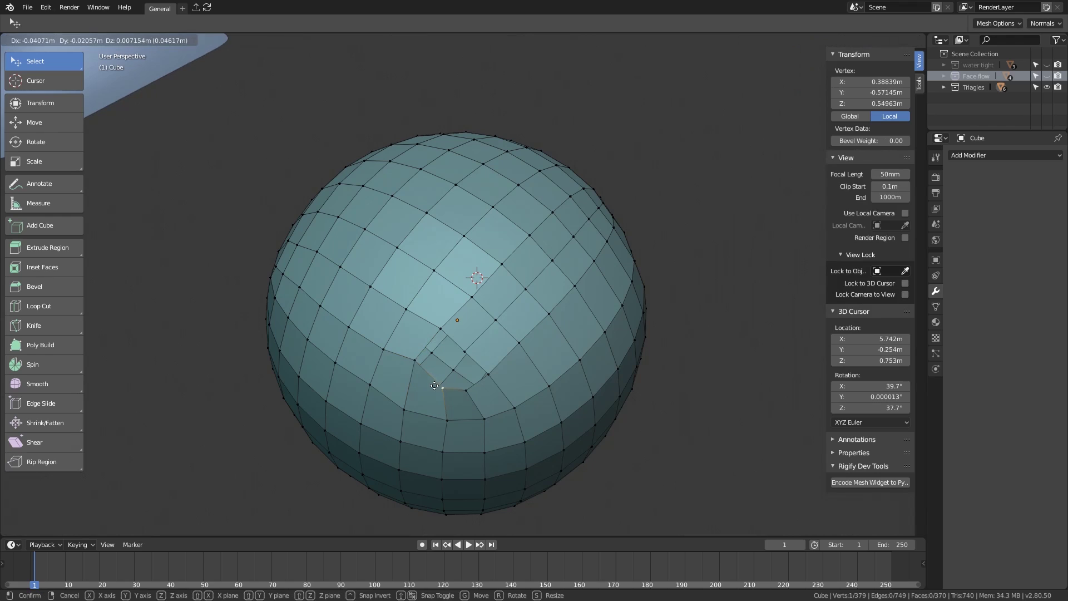
click(440, 387)
right_click(467, 391)
shift+right_click(490, 377)
key(f)
key(f)
key(a)
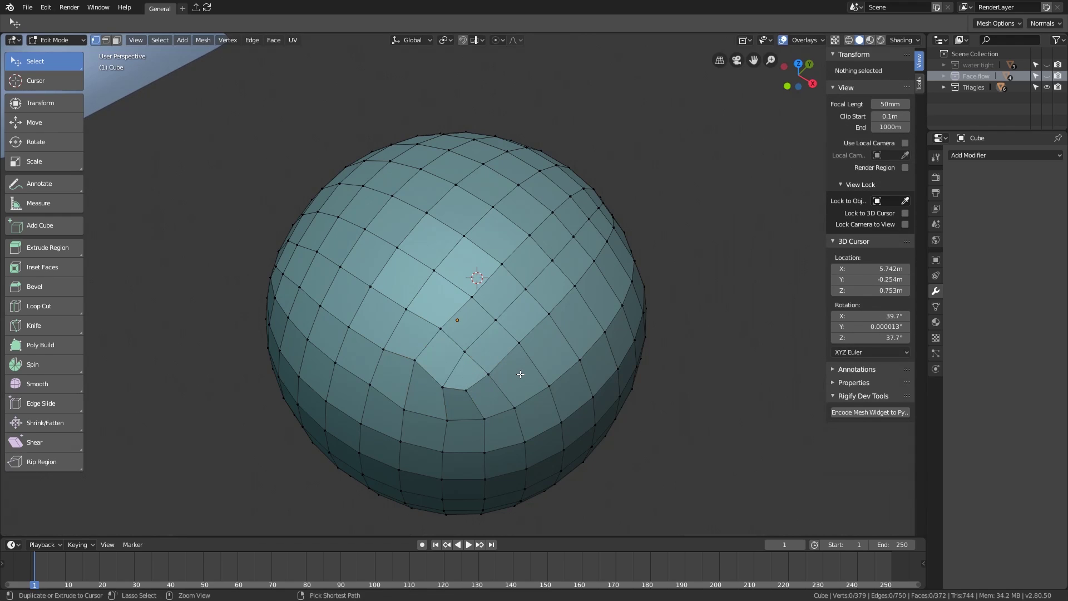
Select the five central faces of the filled patch and smooth their vertices.
drag(528, 442, 387, 315)
right_click(459, 336)
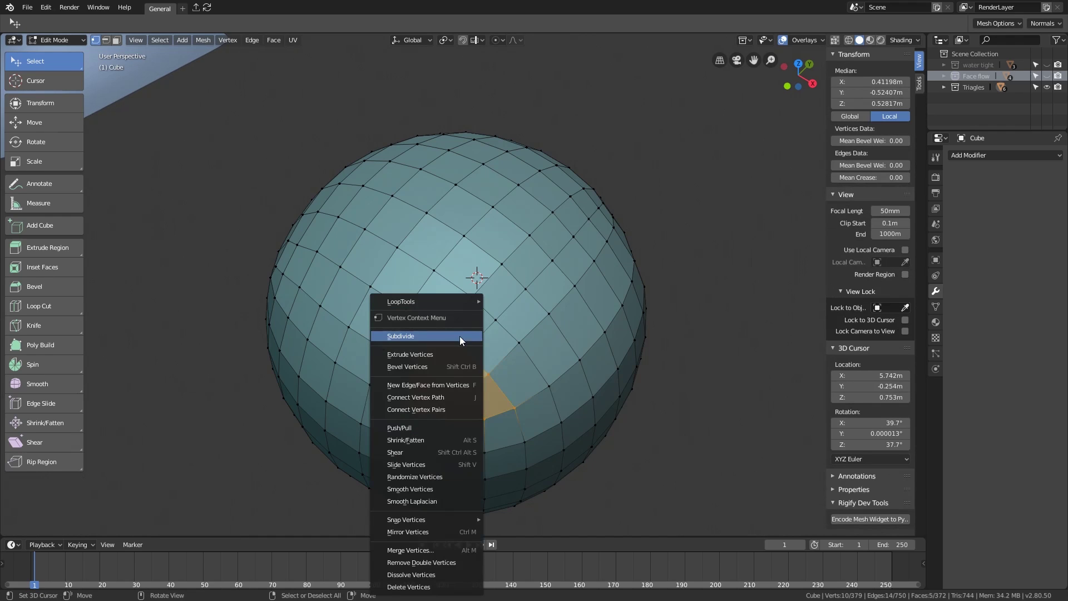
click(432, 488)
key(Tab)
key(Tab)
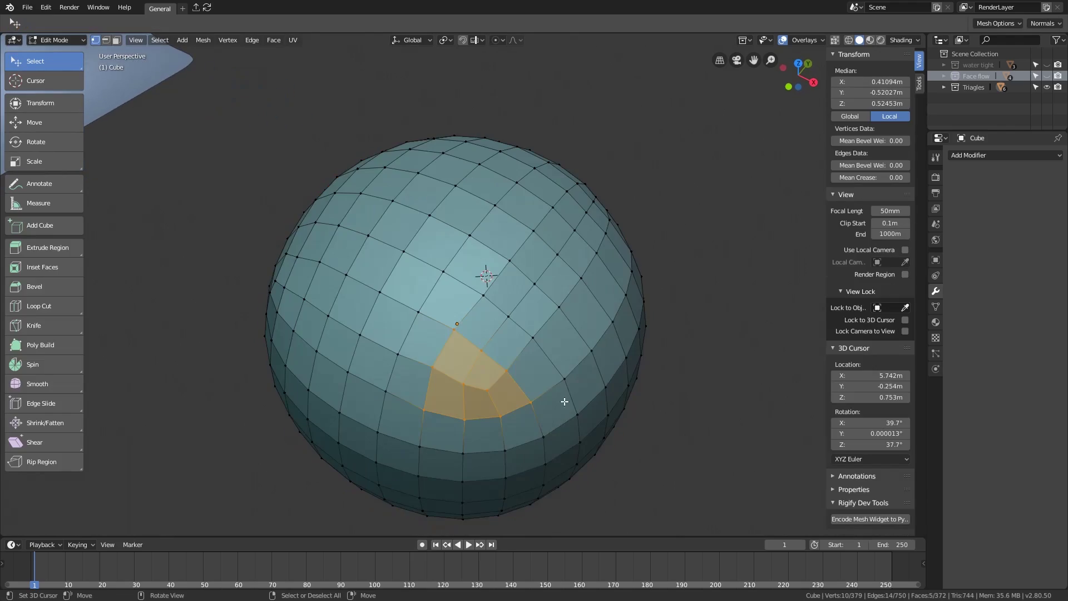
Fill three quads along the upper edge of the underside hole and place the new end vertex.
middle_drag(563, 399, 486, 257)
click(503, 247)
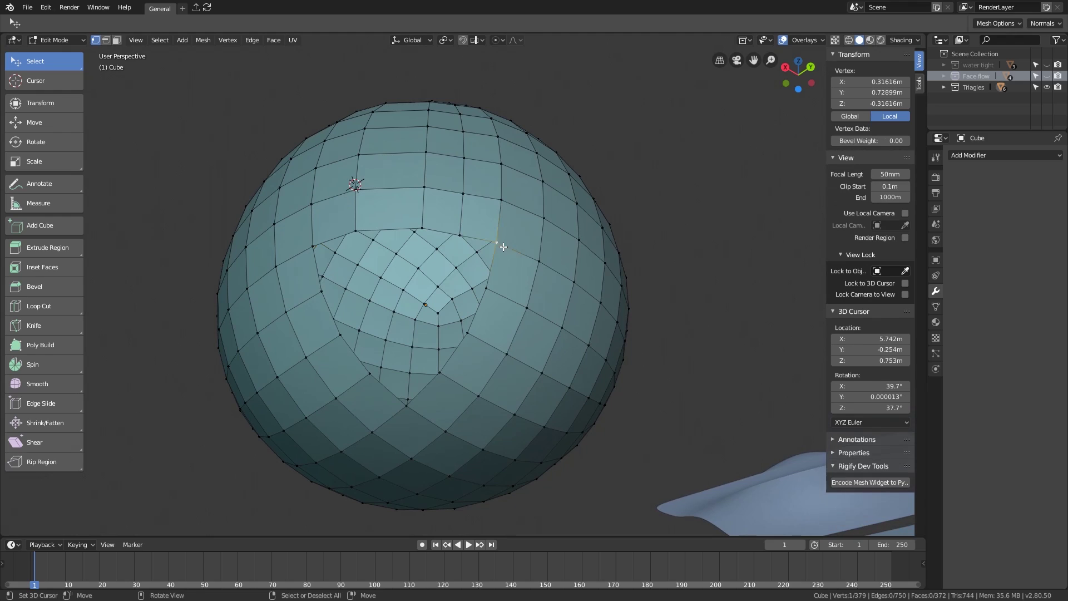
key(f)
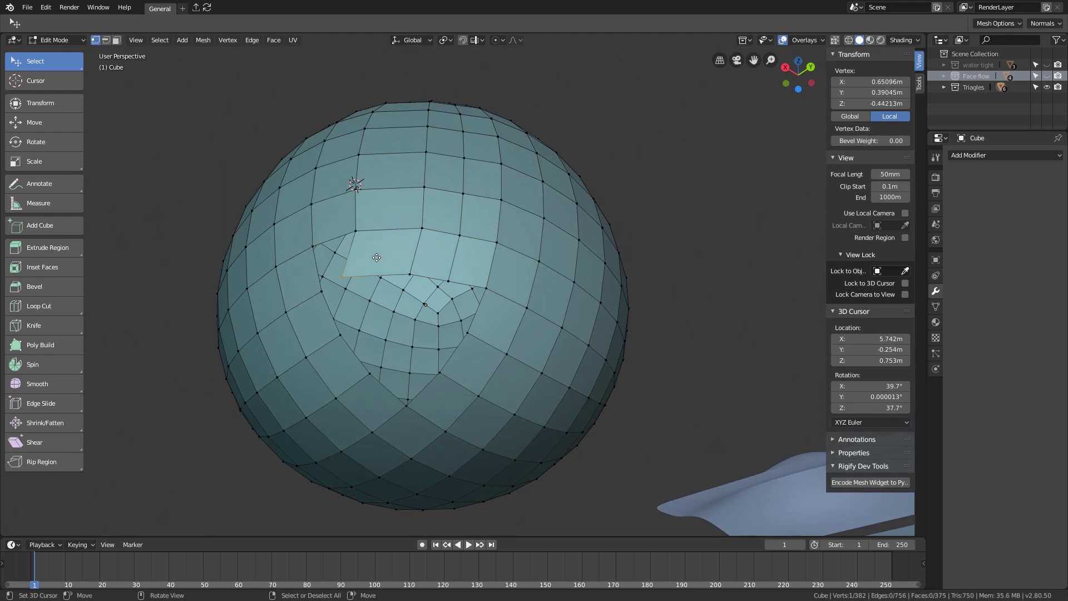
click(388, 255)
Fill two quads at the upper left corner of the underside hole and reposition the new vertex.
right_click(359, 226)
shift+right_click(311, 244)
key(f)
right_click(321, 284)
key(f)
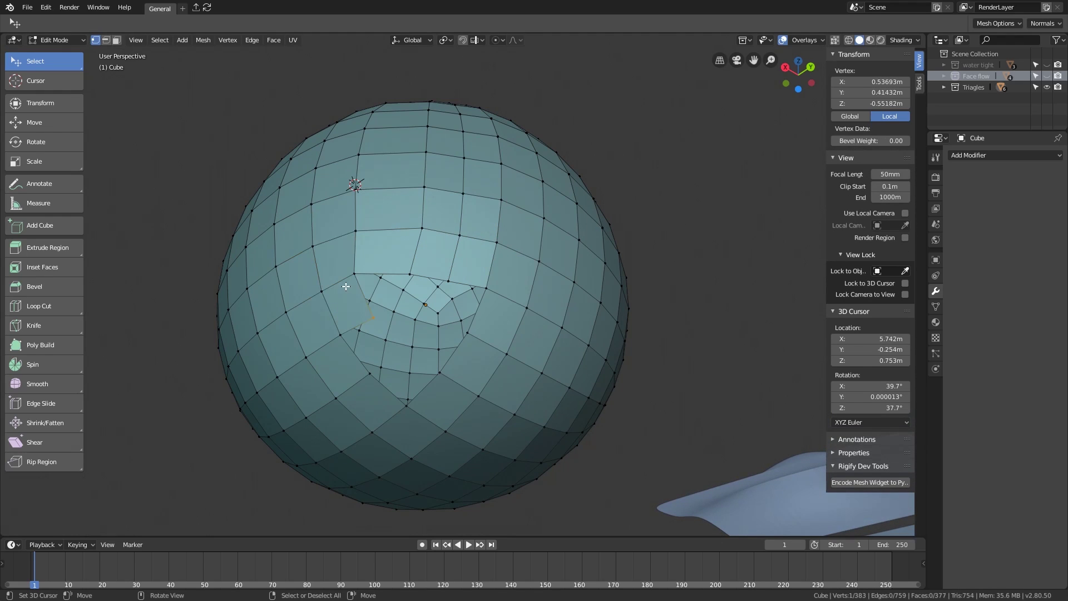
key(g)
click(345, 283)
Add another quad on the underside hole's left side, place its inner vertex, and clear the selection.
right_click(341, 335)
key(g)
right_click(400, 345)
key(f)
key(g)
click(405, 341)
key(alt+a)
Fill four quads from the lower corner of the underside hole up its right side, repositioning the new vertices.
right_drag(367, 374, 417, 400)
right_click(414, 404)
shift+right_click(408, 406)
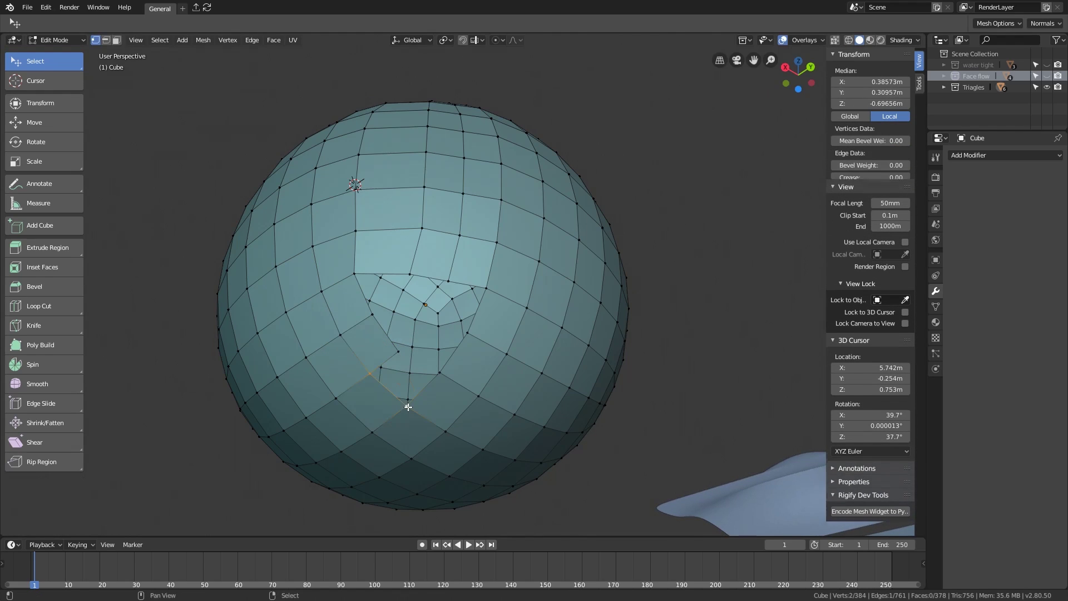
key(f)
key(g)
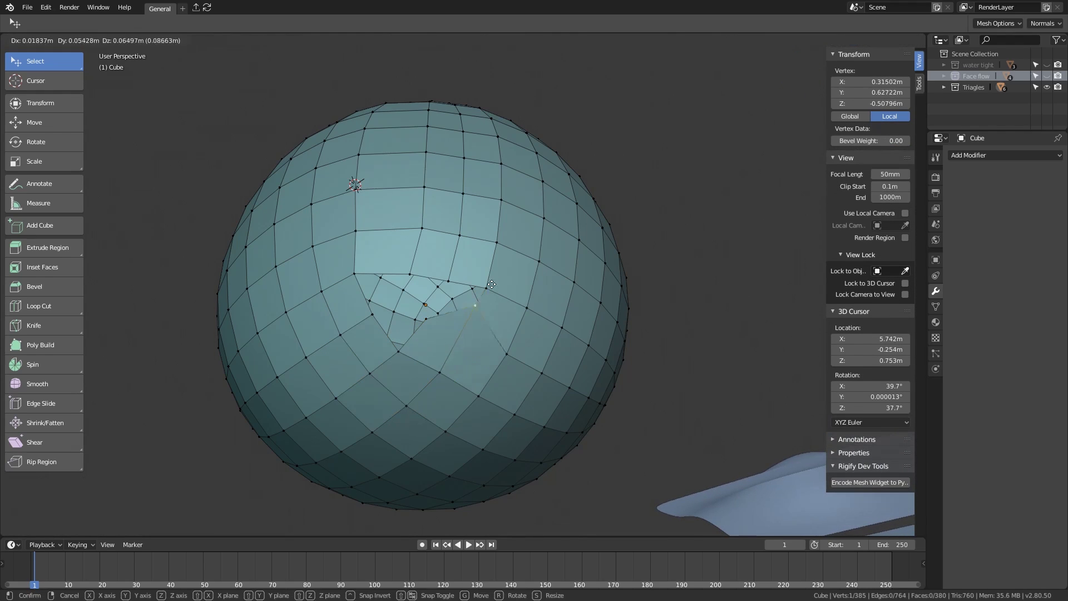
click(491, 284)
key(f)
key(g)
click(458, 263)
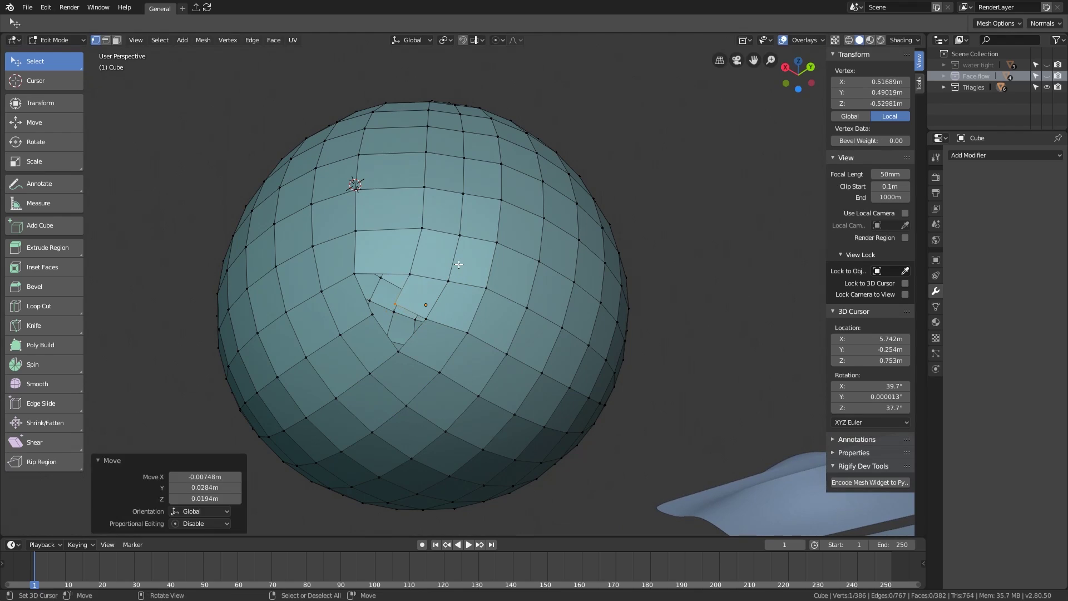
Fill the rest of the underside hole with quads and reposition the vertex at its center.
key(f)
key(g)
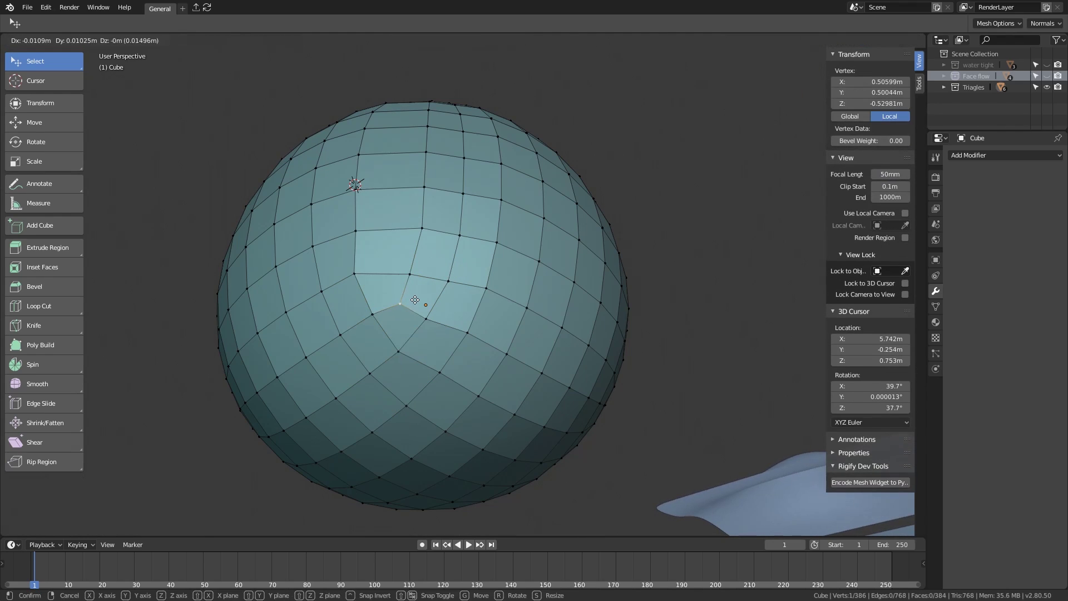
click(415, 300)
middle_drag(415, 300, 405, 317)
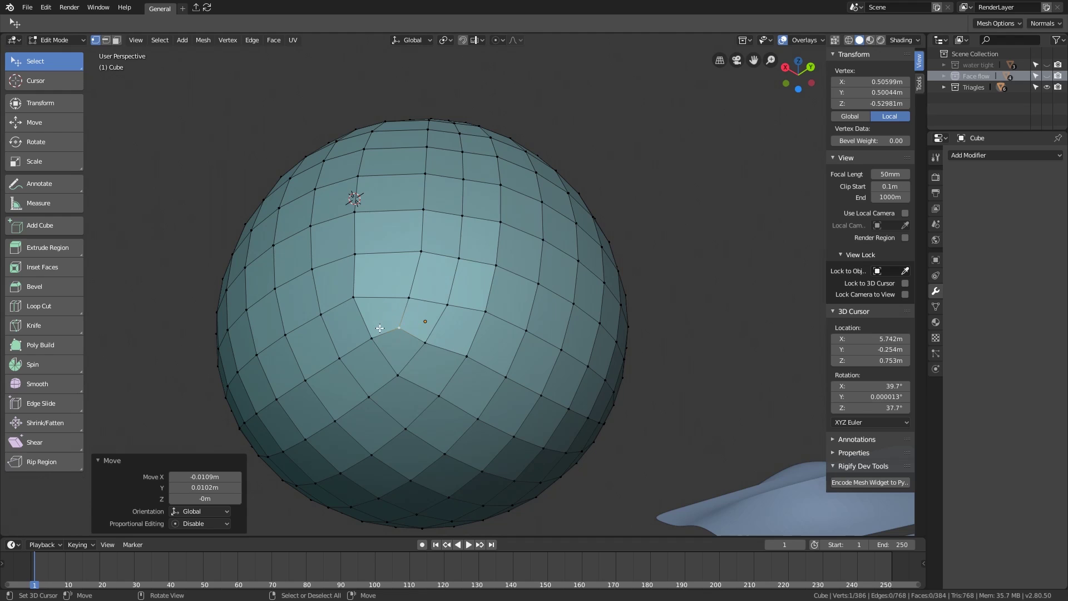
middle_drag(362, 337, 432, 239)
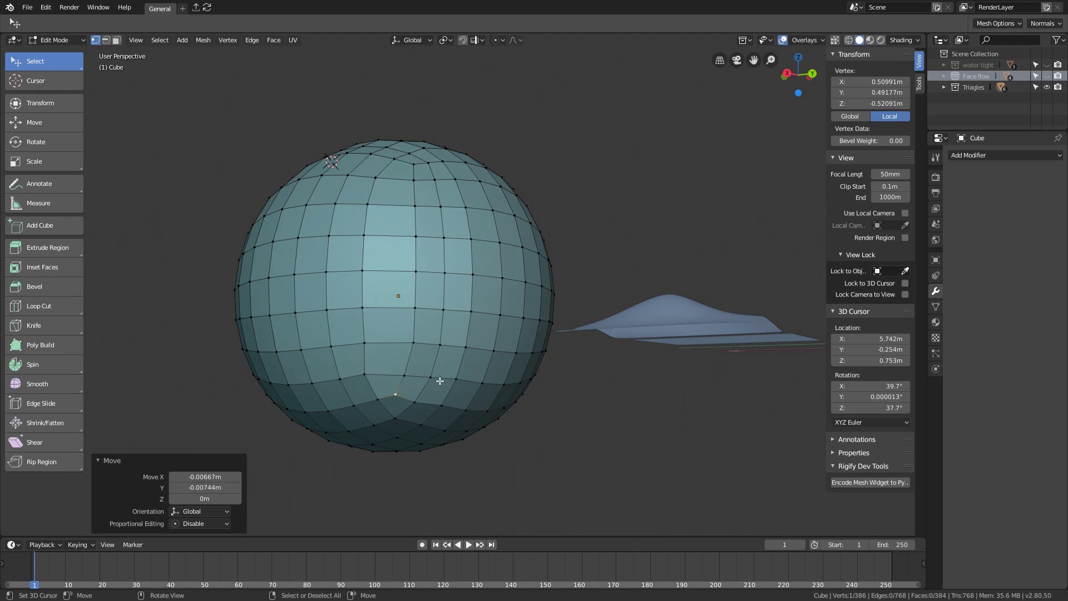
Try dissolving the three edge loops that meet at the filled underside hole's center vertex.
middle_drag(439, 382, 503, 298)
scroll(429, 293, up, 4)
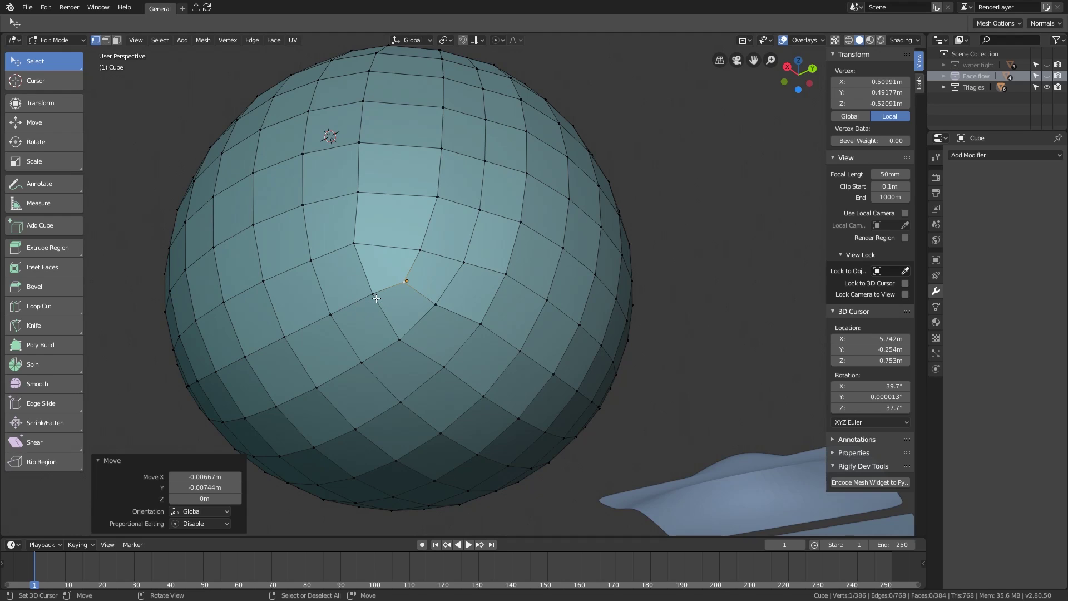
key(2)
alt+right_click(353, 303)
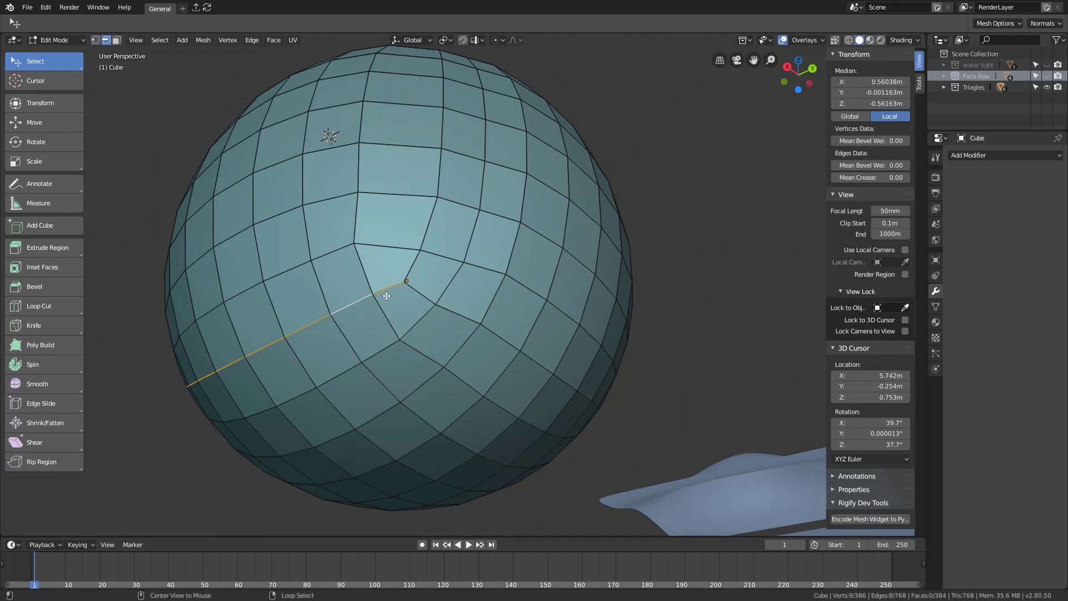
alt+shift+click(423, 293)
alt+shift+click(413, 264)
key(x)
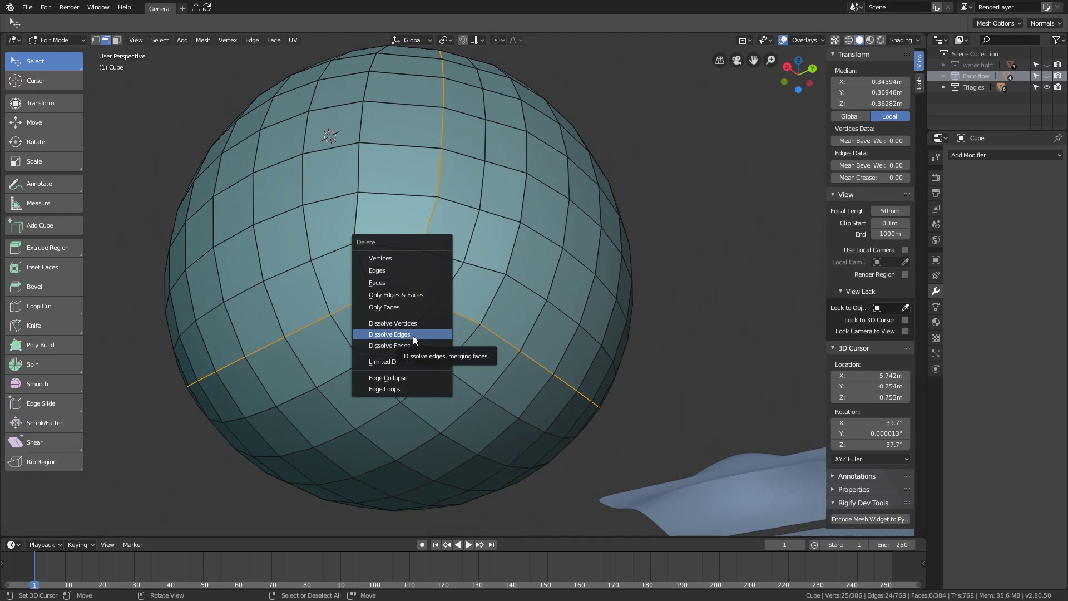
click(413, 336)
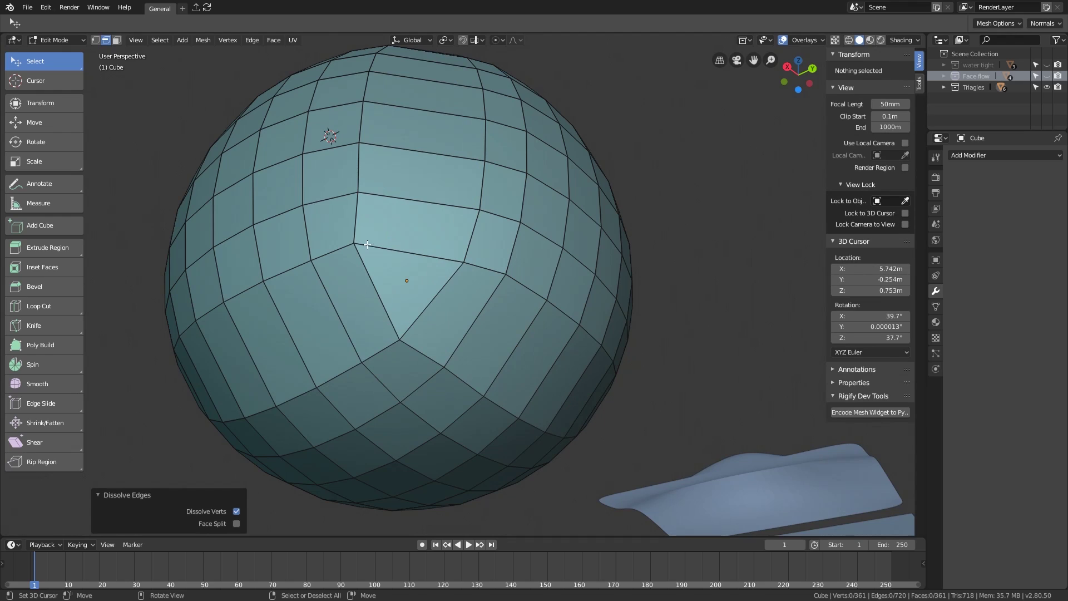
key(ctrl+z)
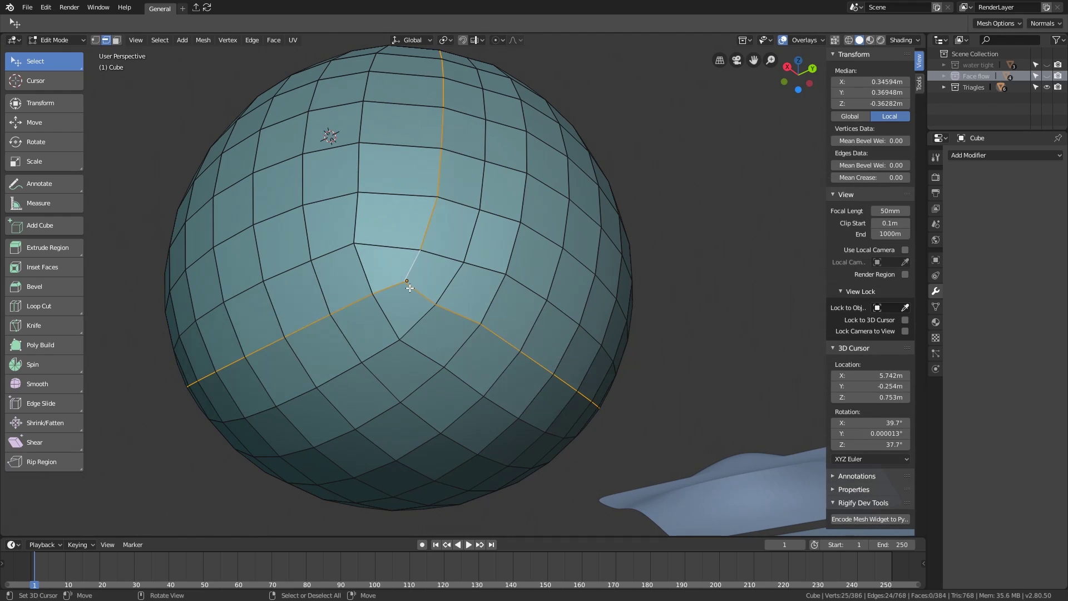
key(ctrl+z)
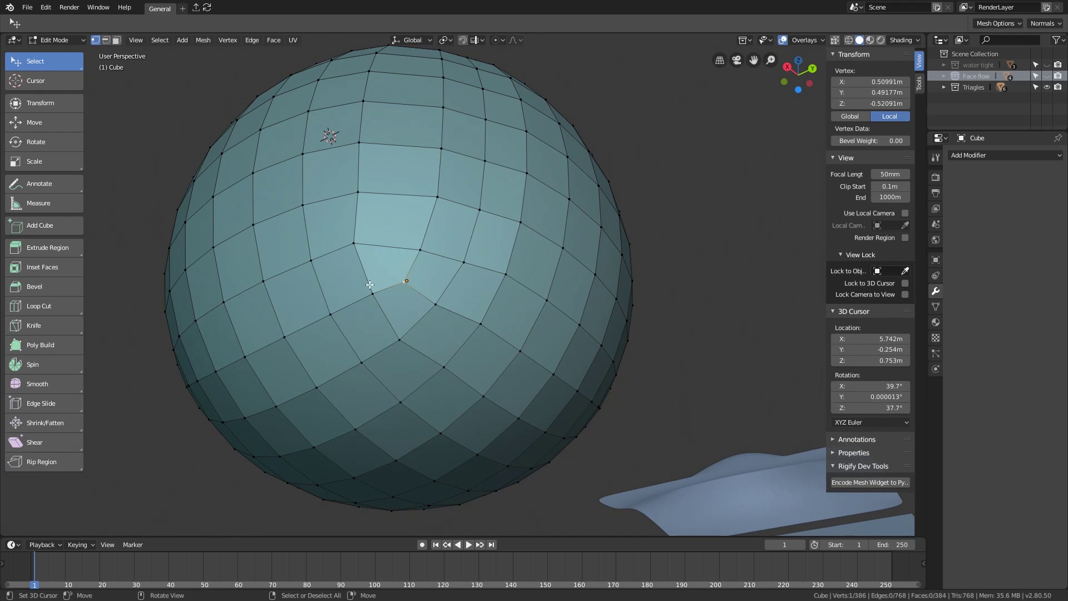
Nudge the vertex where three edges meet at a corner on the sphere's upper half.
middle_drag(456, 284, 491, 356)
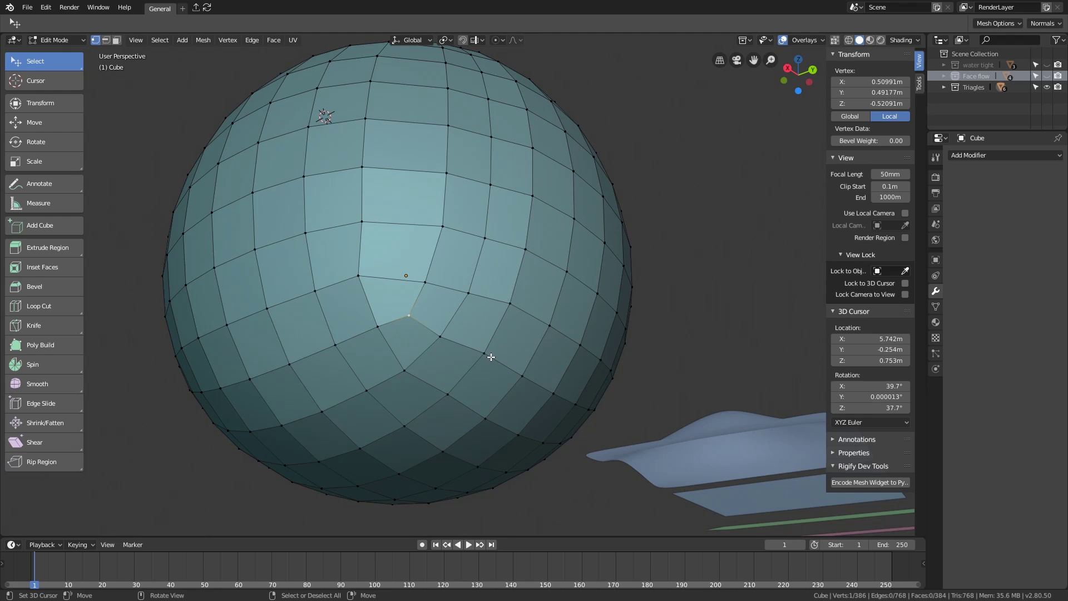
scroll(491, 356, down, 3)
middle_drag(437, 310, 440, 361)
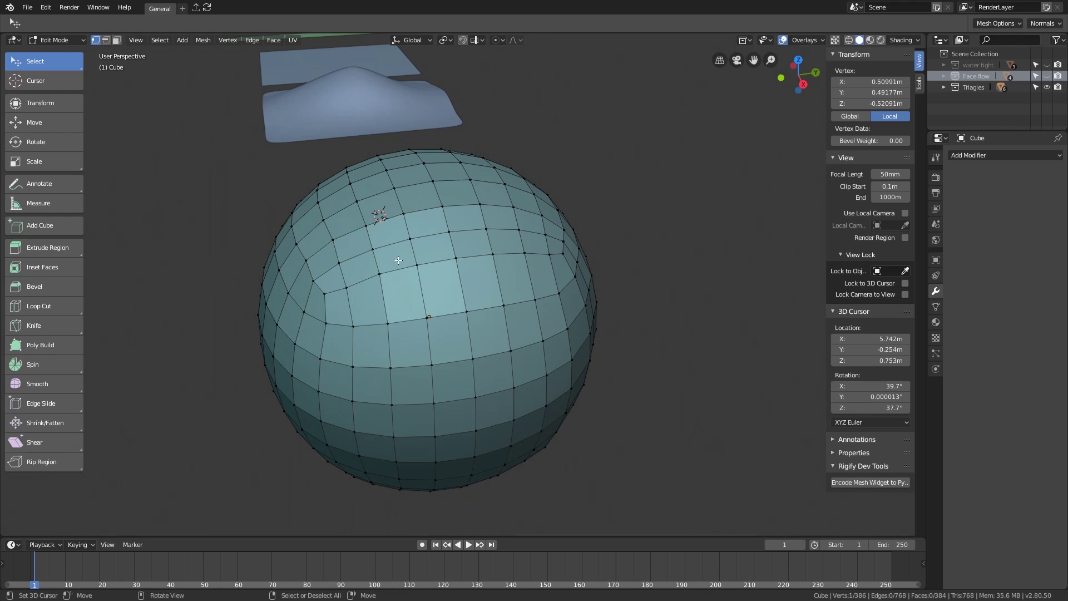
middle_drag(399, 261, 494, 290)
right_drag(529, 263, 532, 265)
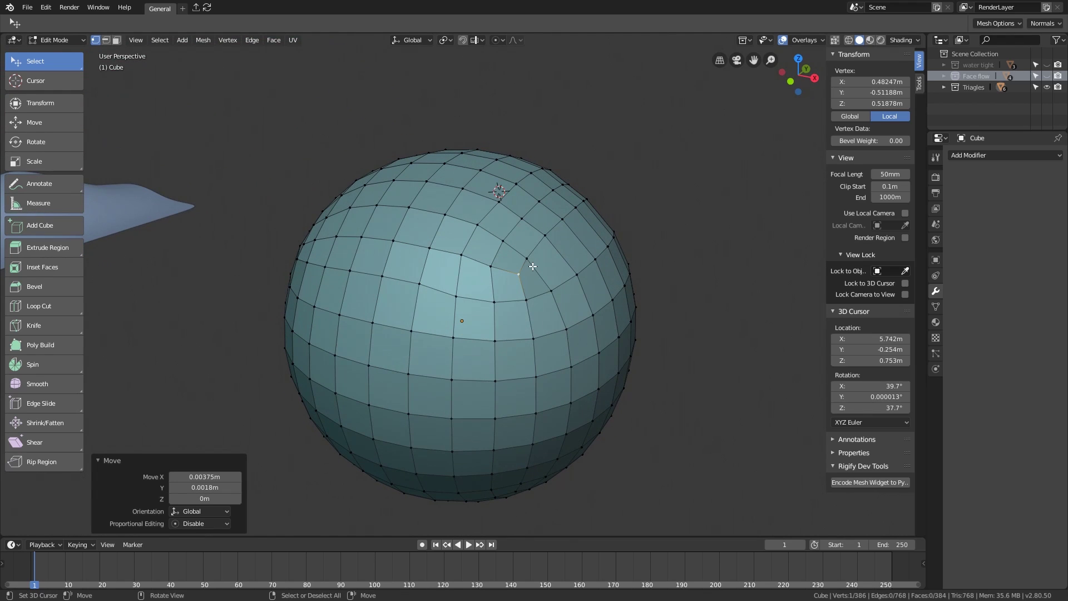
Select the shortest path of four vertices running upward from beside the upper corner's three-edge vertex.
middle_drag(535, 268, 510, 297)
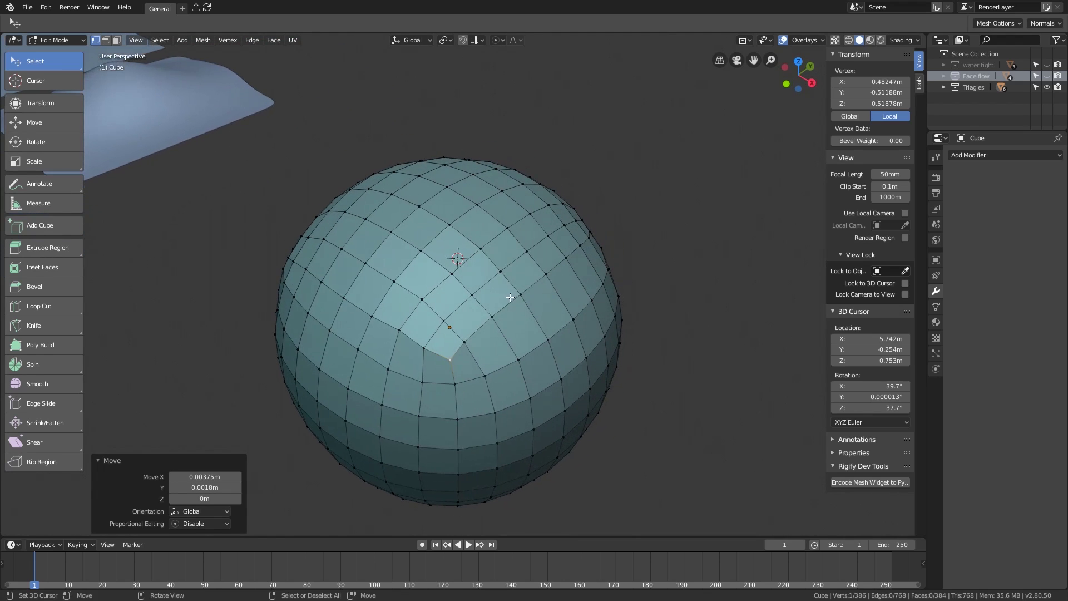
click(474, 334)
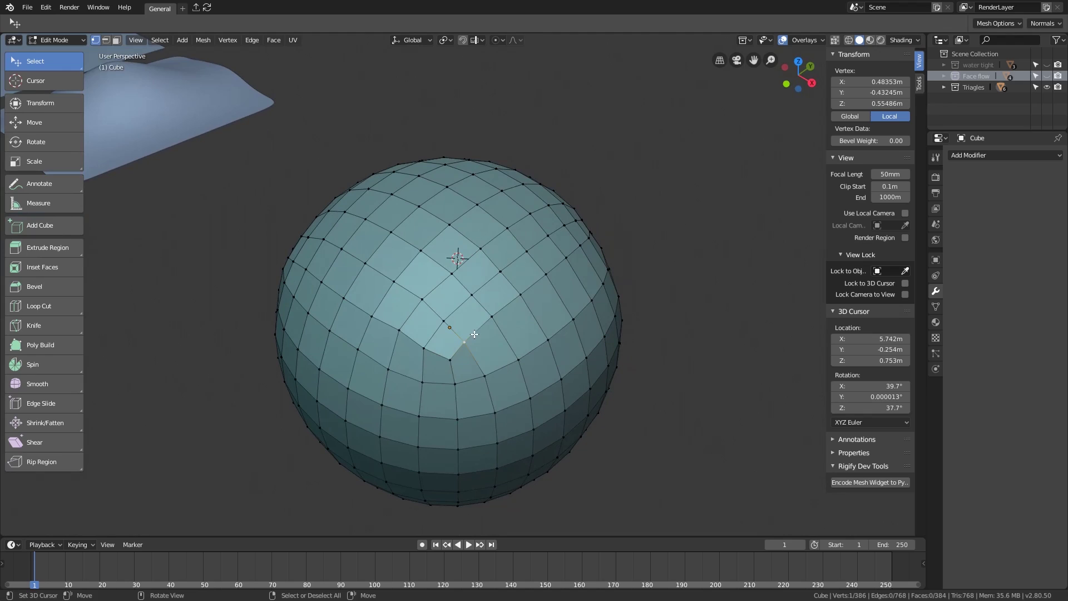
ctrl+right_click(553, 263)
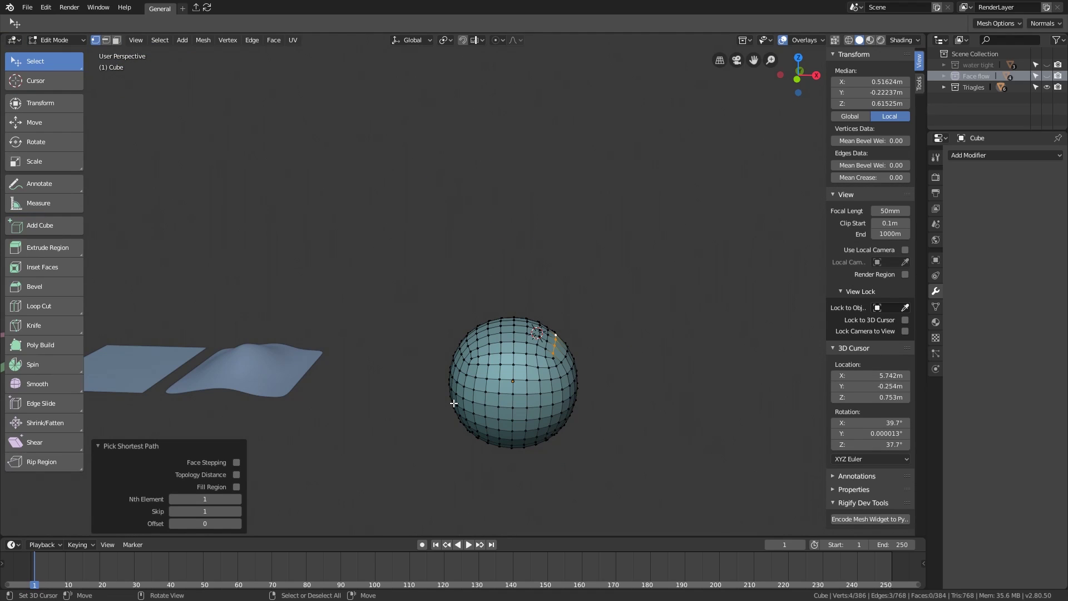